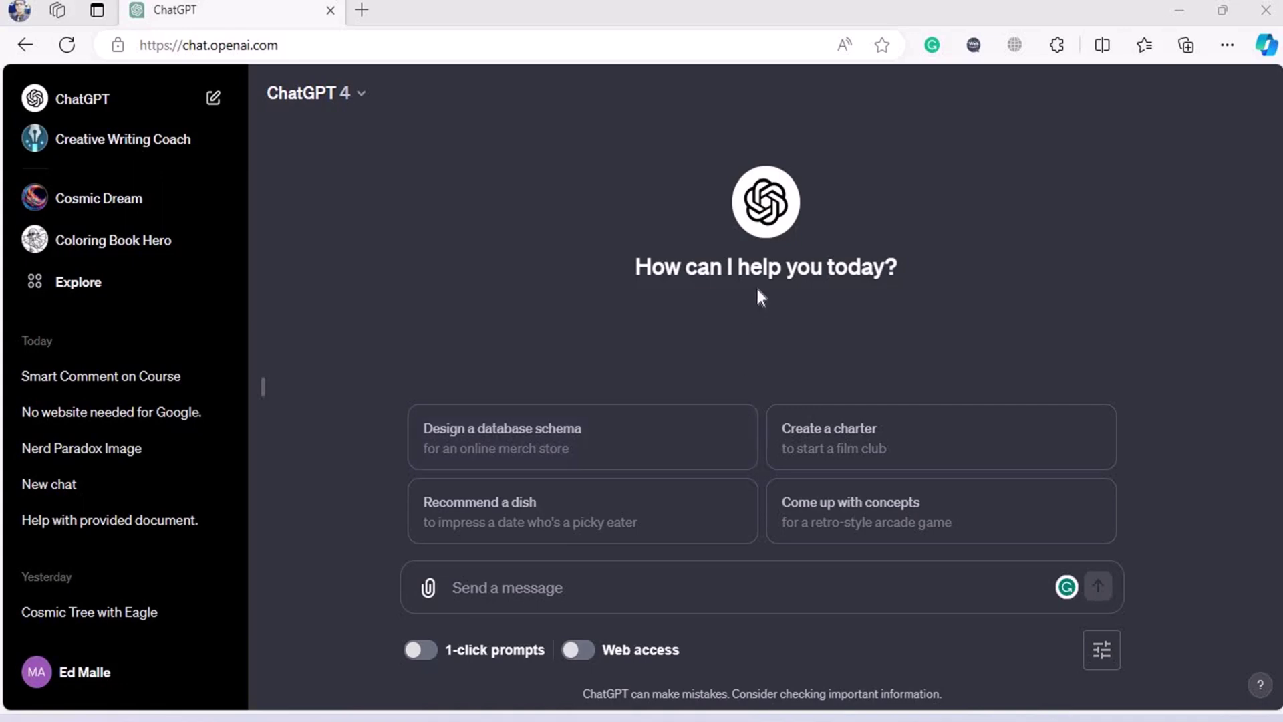
double_click(759, 267)
left_click(597, 271)
left_click(598, 272)
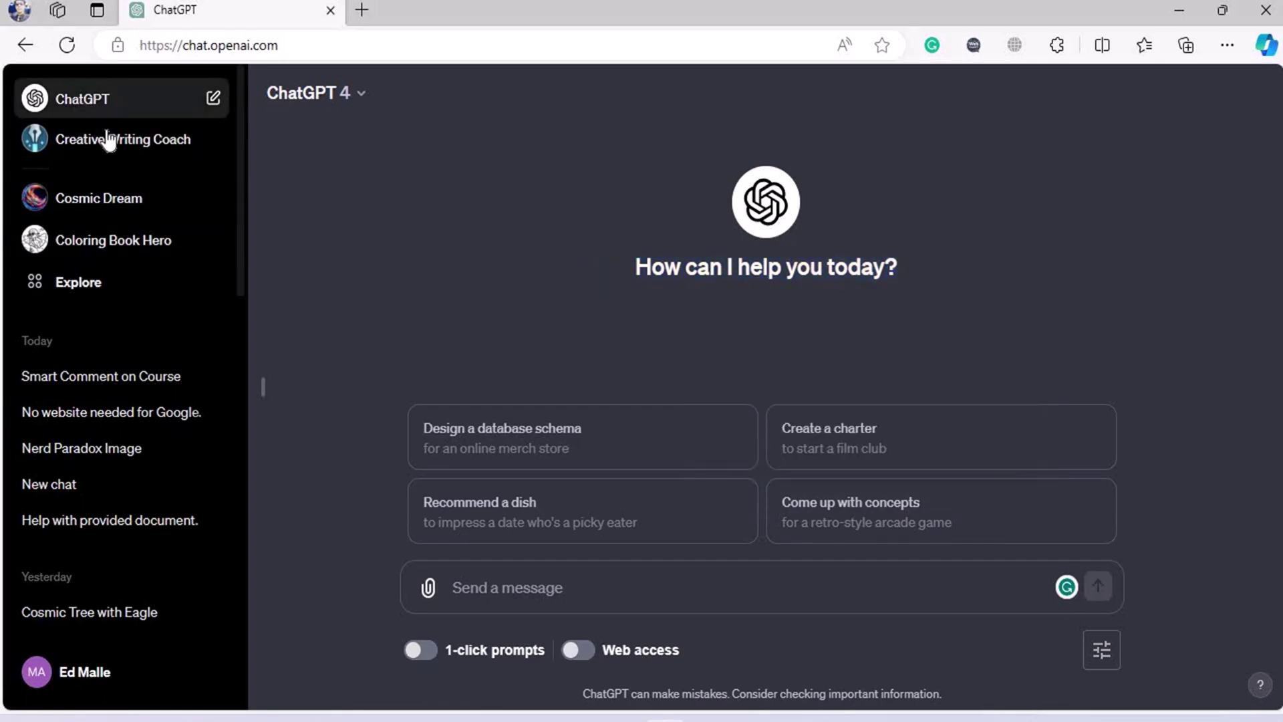
Step: Open the Explore page of GPTs and start creating a new custom GPT
left_click(107, 292)
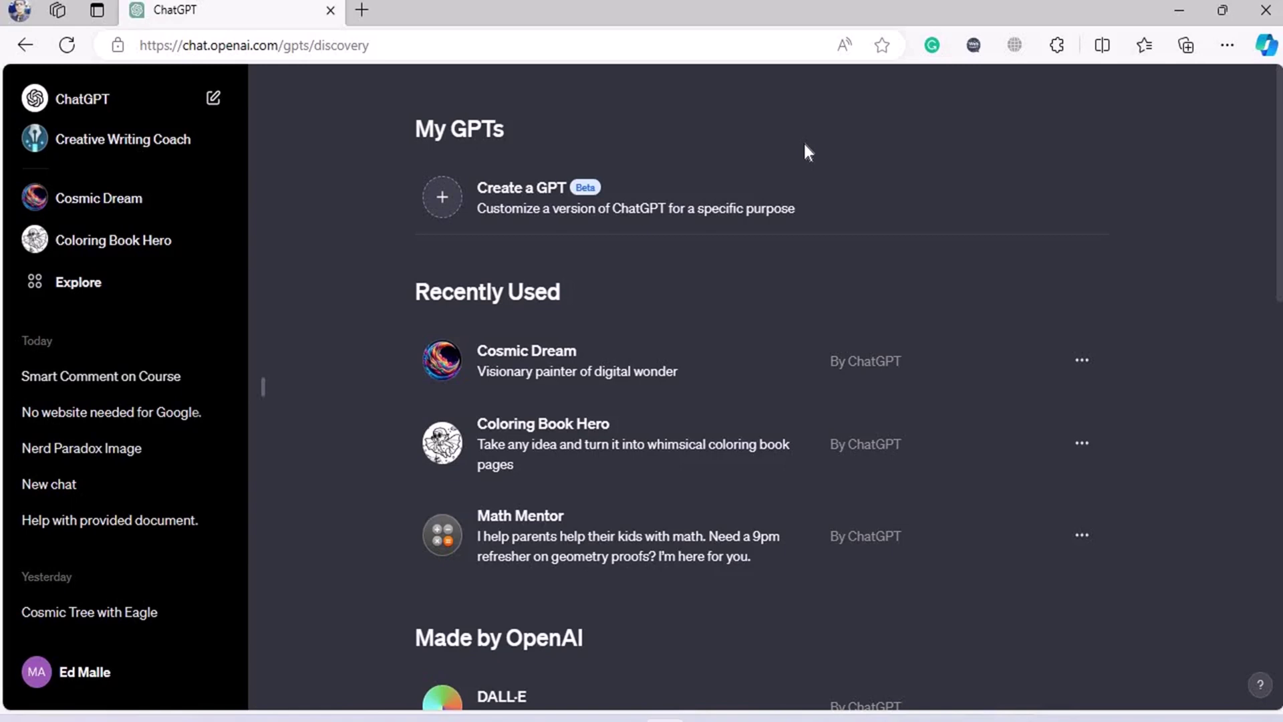
left_click(714, 196)
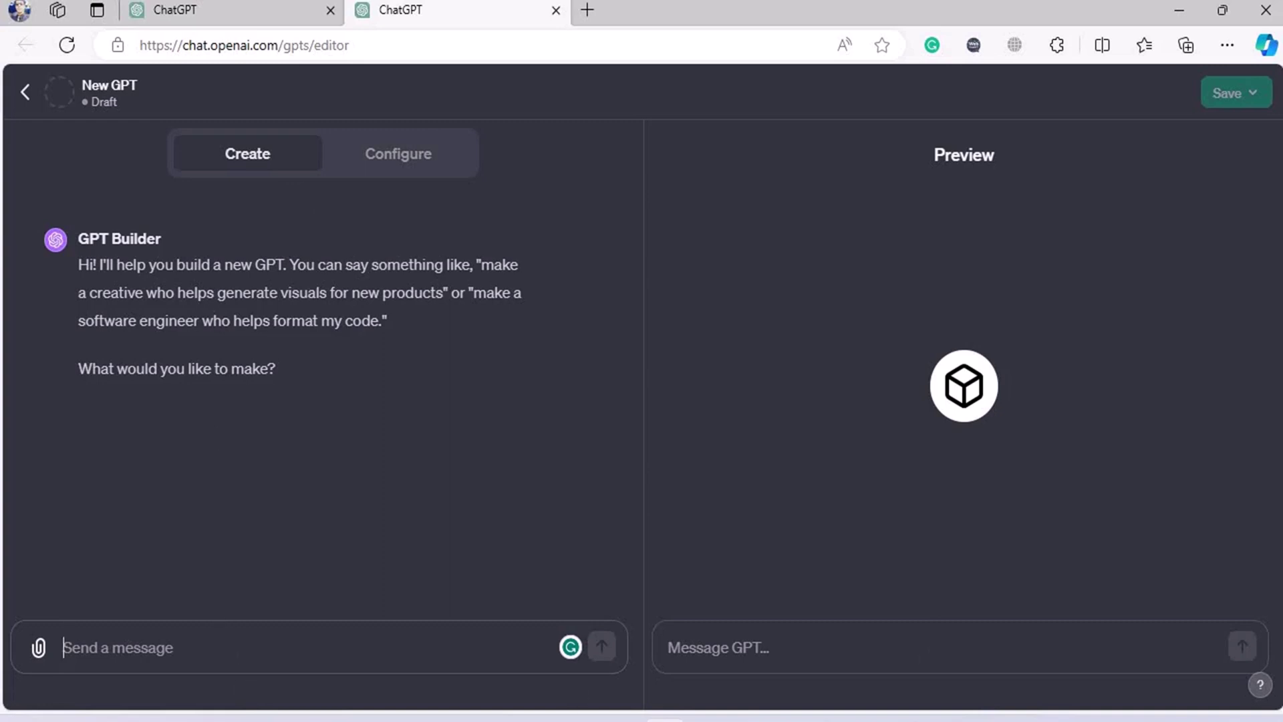
Step: Examine the GPT Builder's Create view, including its greeting, example prompts, opening question and message field
left_click(1001, 182)
left_click(429, 160)
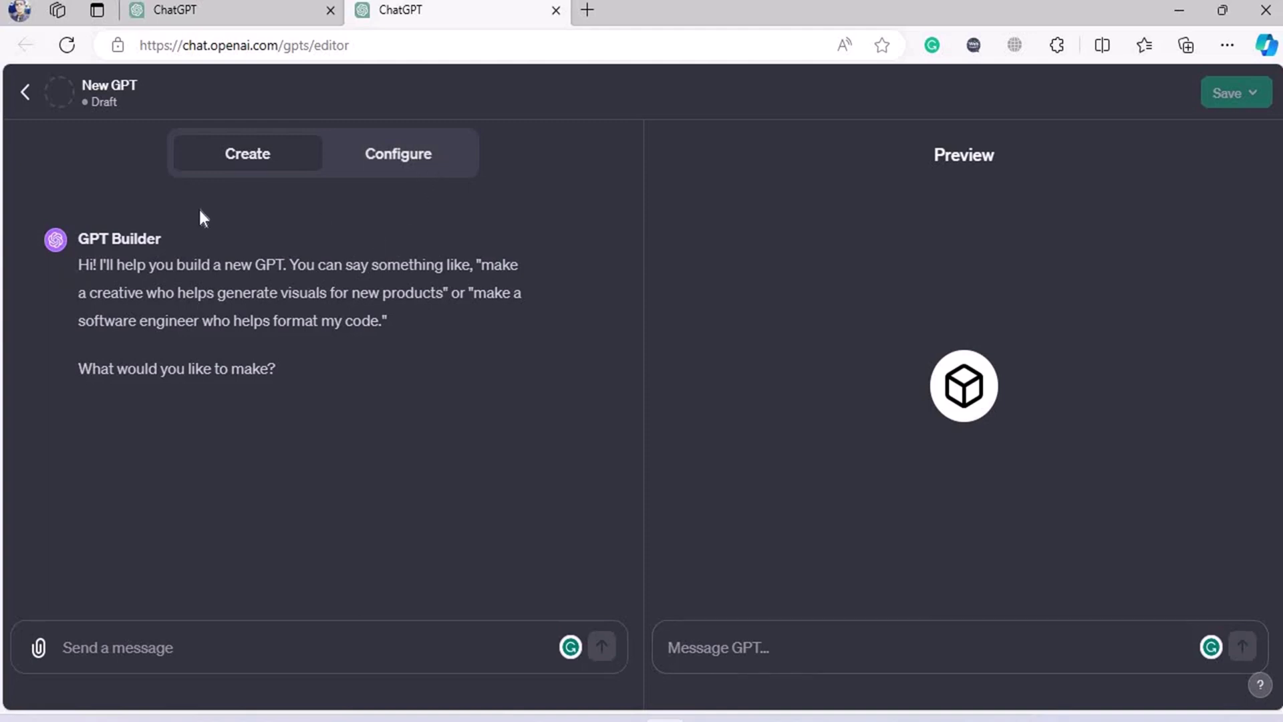
left_click(236, 179)
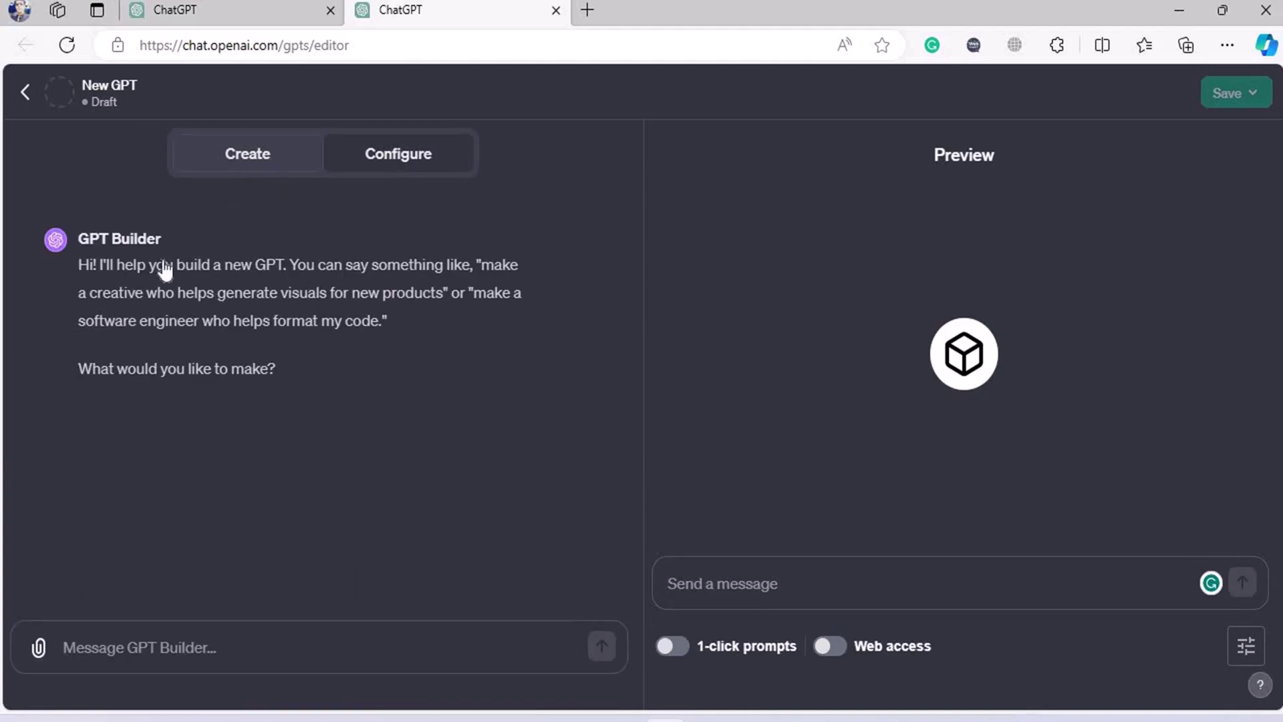
left_click_drag(73, 267, 518, 265)
double_click(302, 265)
left_click(239, 317)
left_click_drag(143, 292, 460, 295)
left_click(78, 329)
left_click_drag(78, 321, 379, 327)
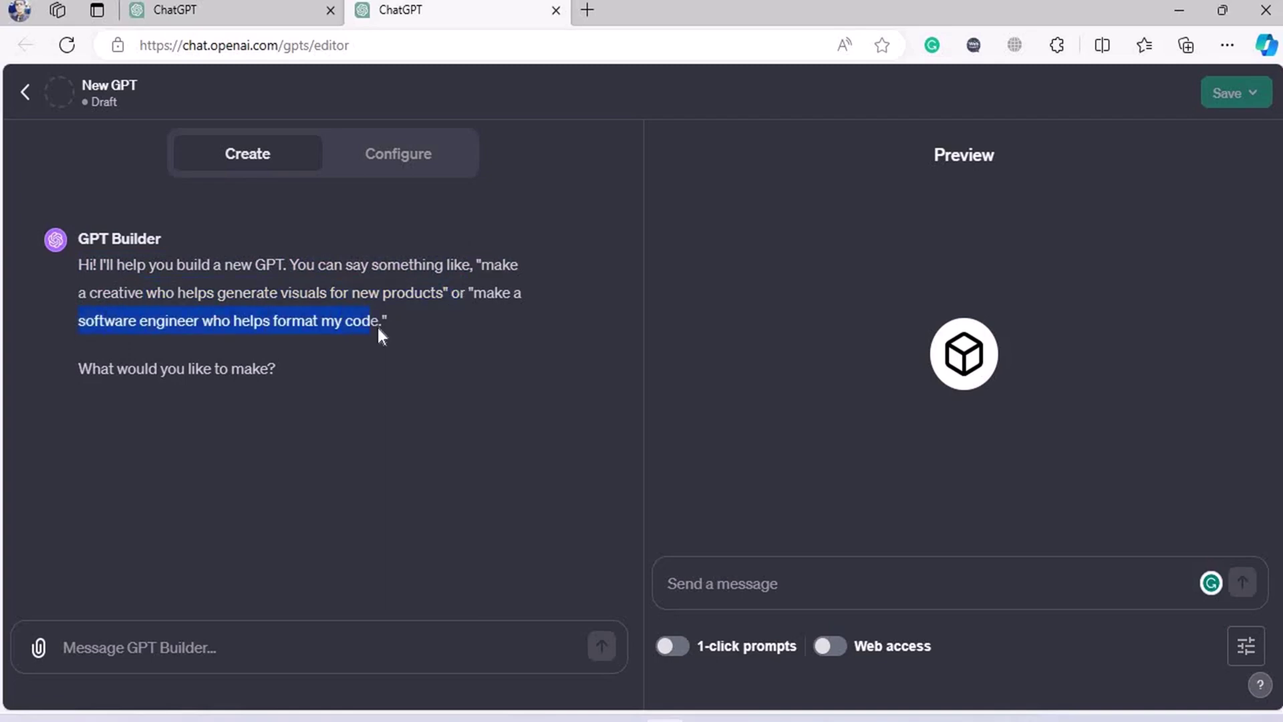
left_click(378, 327)
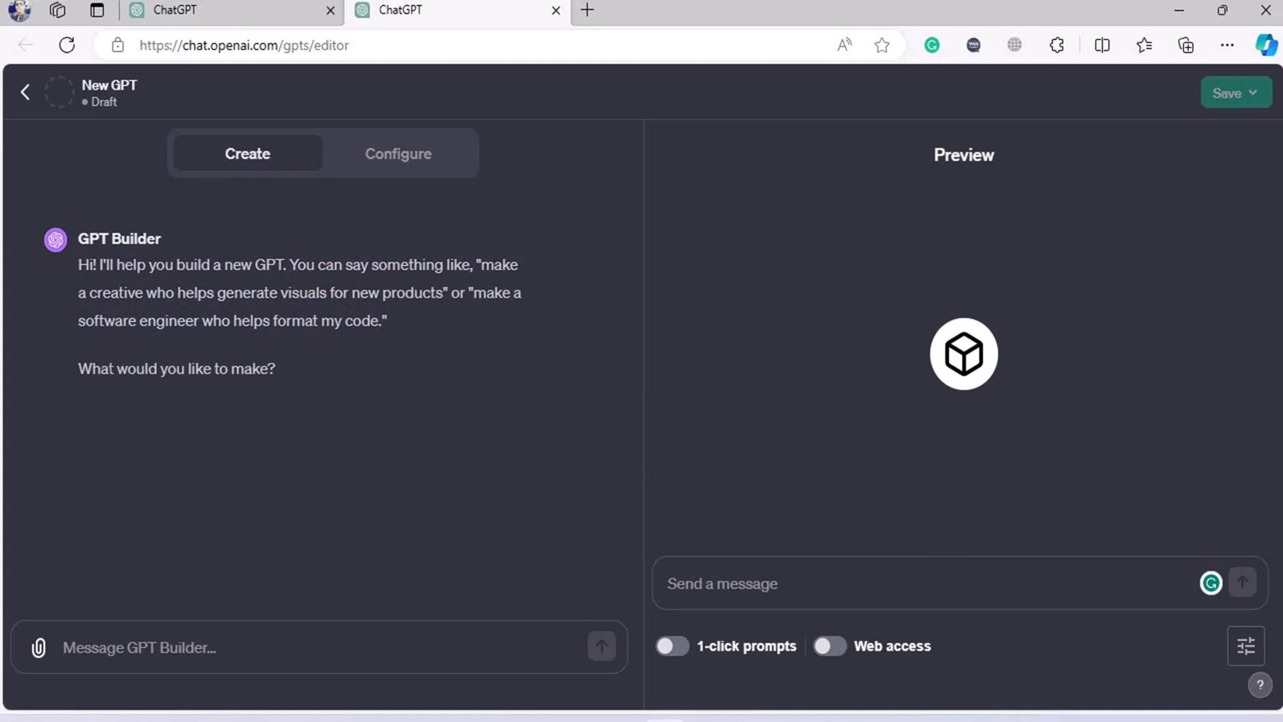
left_click_drag(79, 368, 294, 373)
left_click(294, 373)
left_click(334, 646)
Step: Look over the new GPT's configuration form, focusing on the name, description and instructions fields
left_click(401, 160)
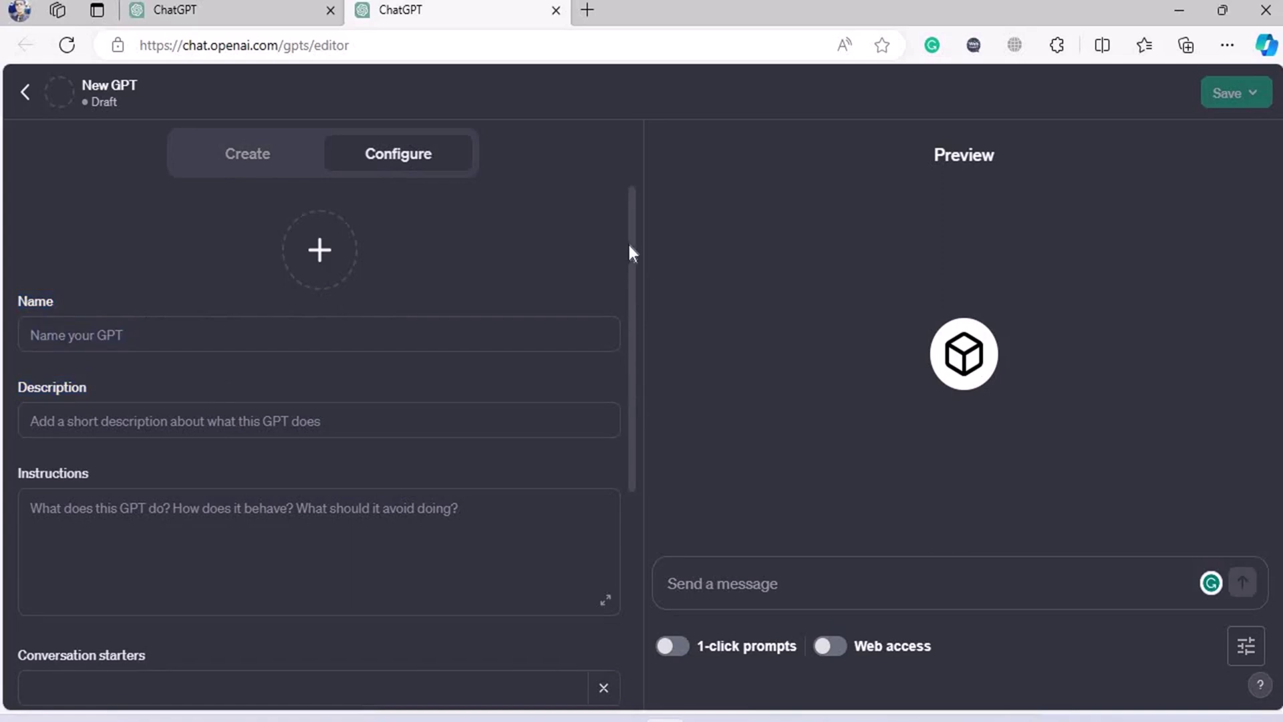
scroll(640, 487, "down", 5)
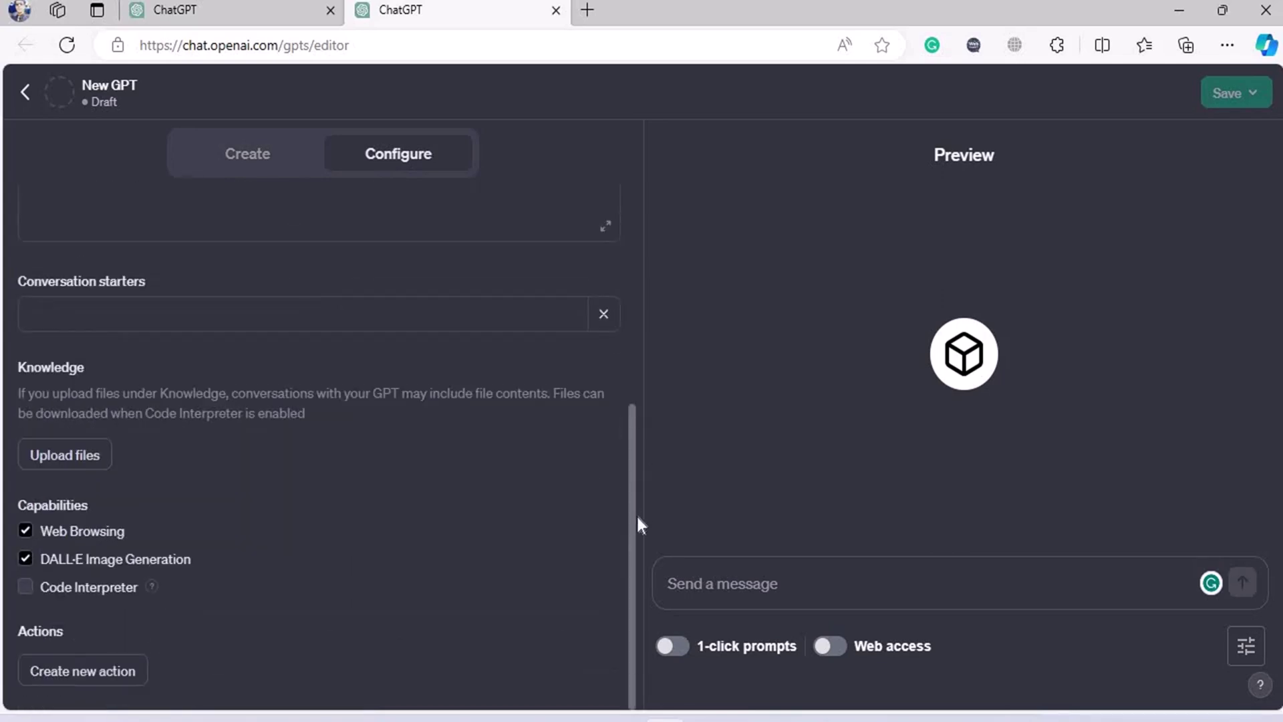
left_click(630, 285)
left_click(30, 316)
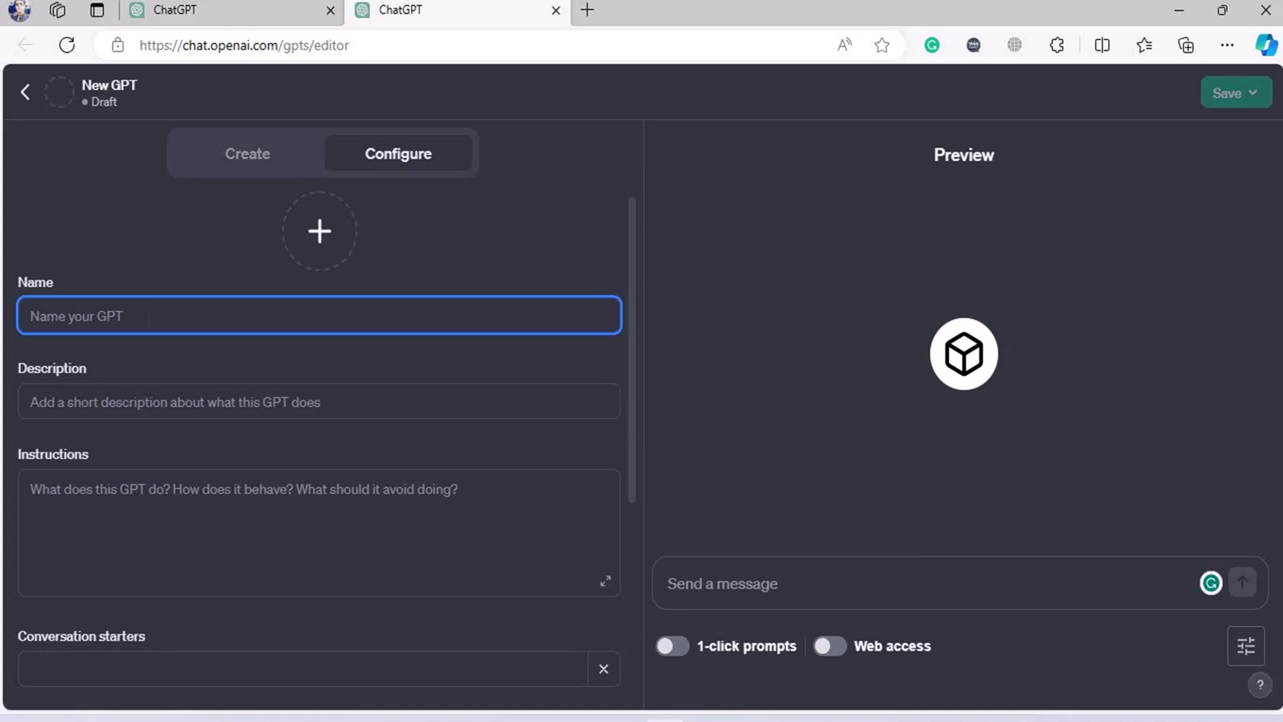
left_click(319, 402)
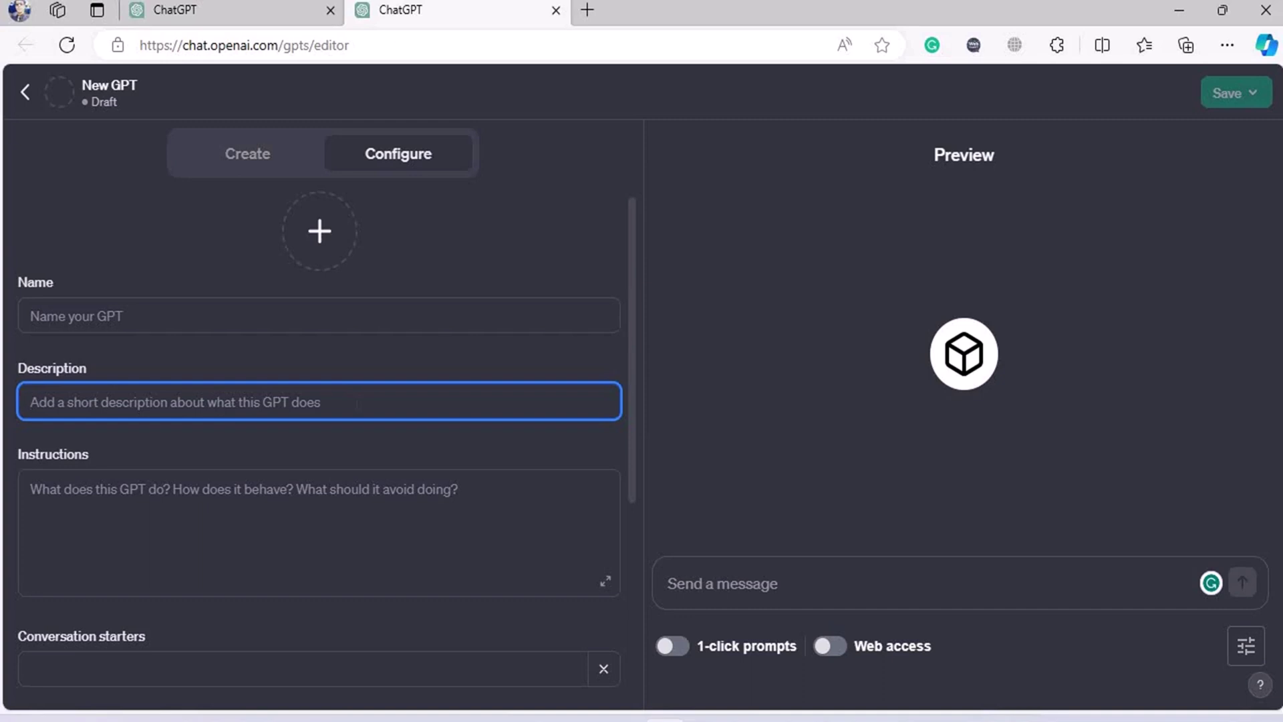
key("Tab")
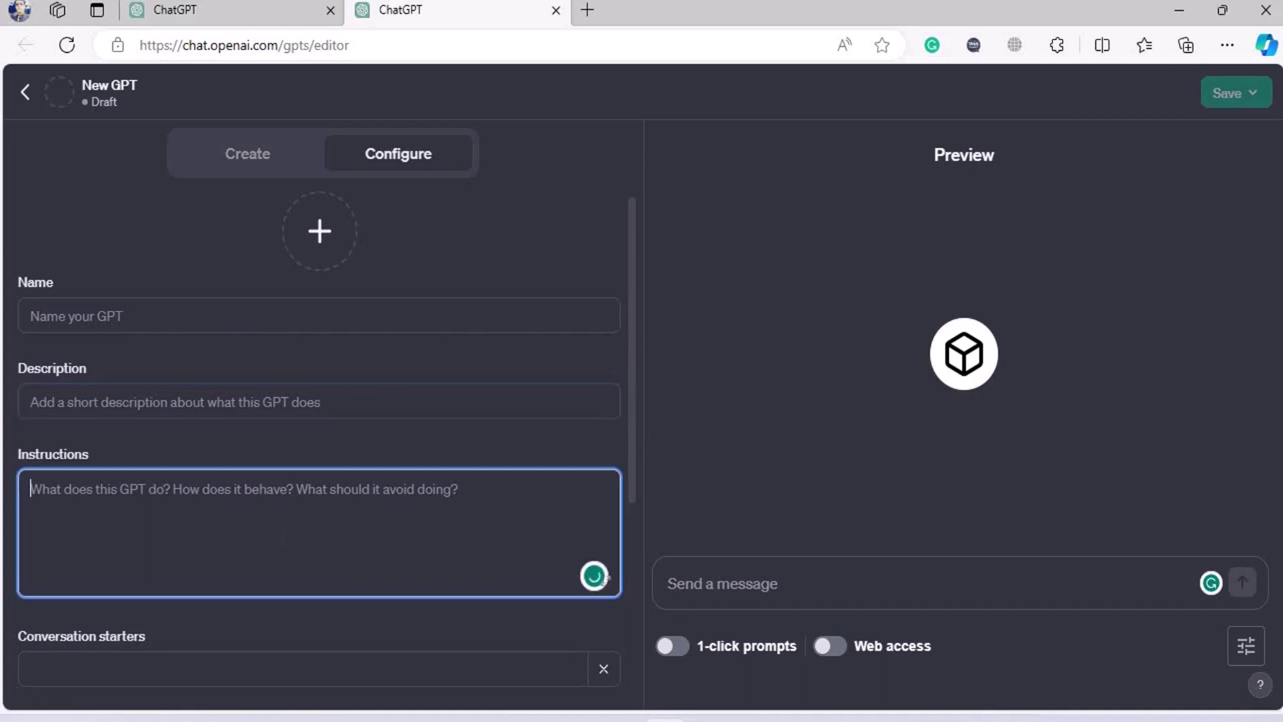
Step: Review the conversation starters, knowledge upload note and capabilities sections of the GPT's configuration form
scroll(623, 432, "down", 2)
scroll(623, 432, "down", 2)
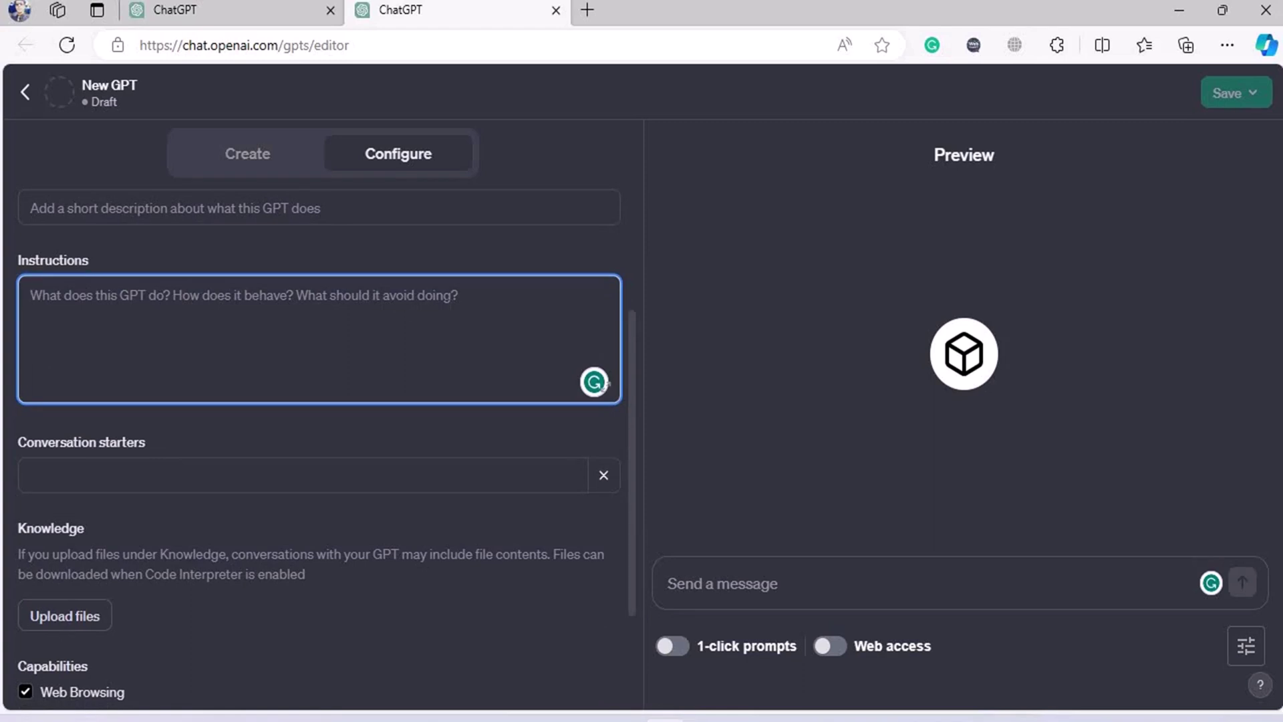
left_click_drag(630, 370, 624, 442)
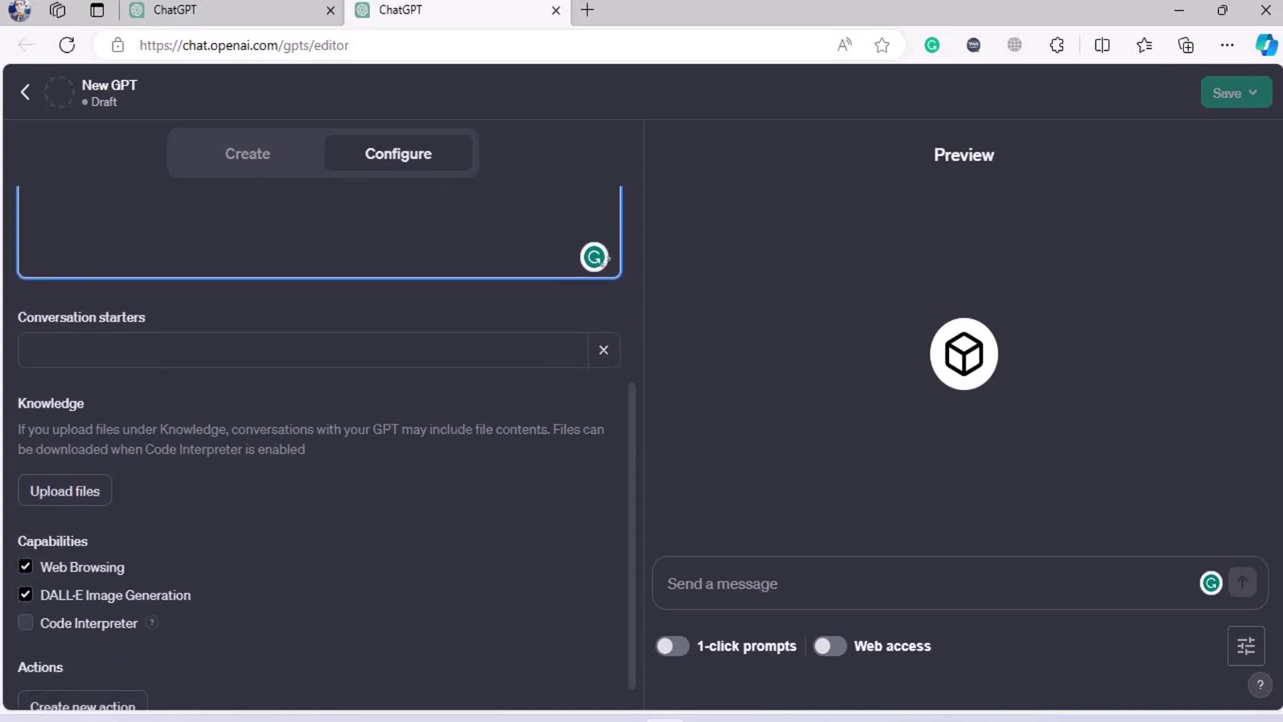
key("Tab")
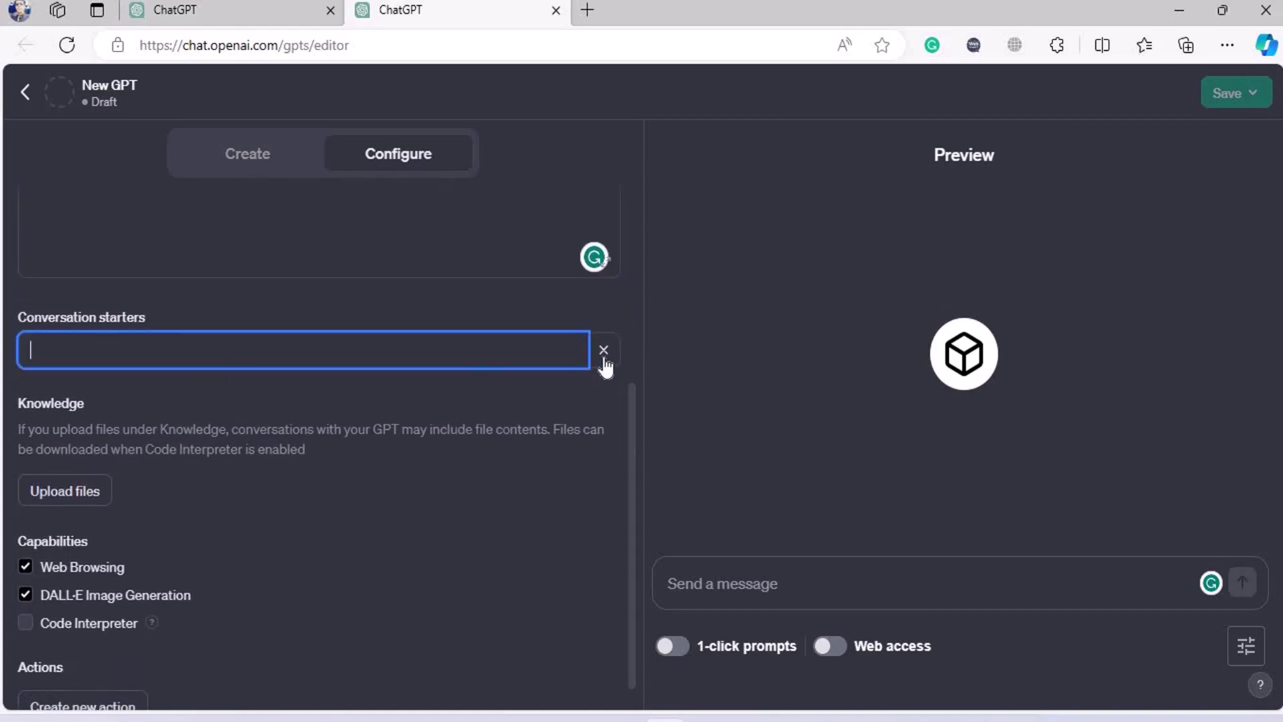
left_click(426, 379)
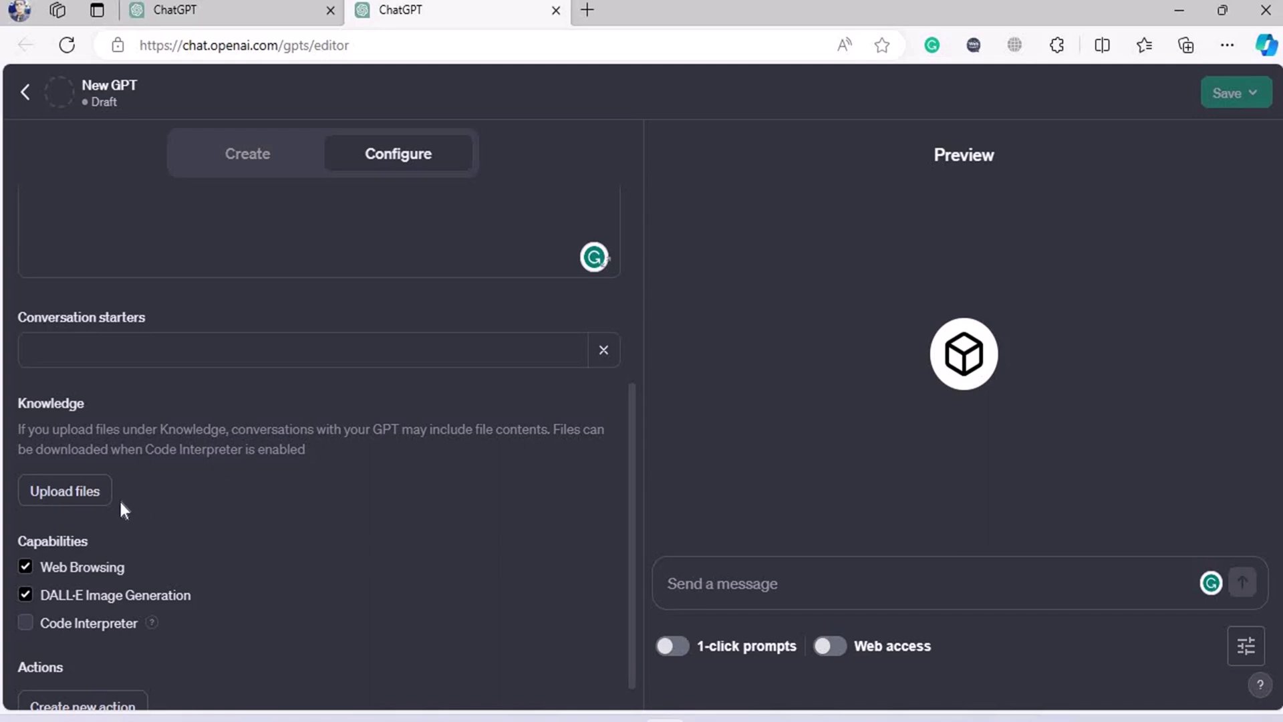
left_click_drag(231, 429, 278, 450)
left_click(278, 450)
left_click(276, 450)
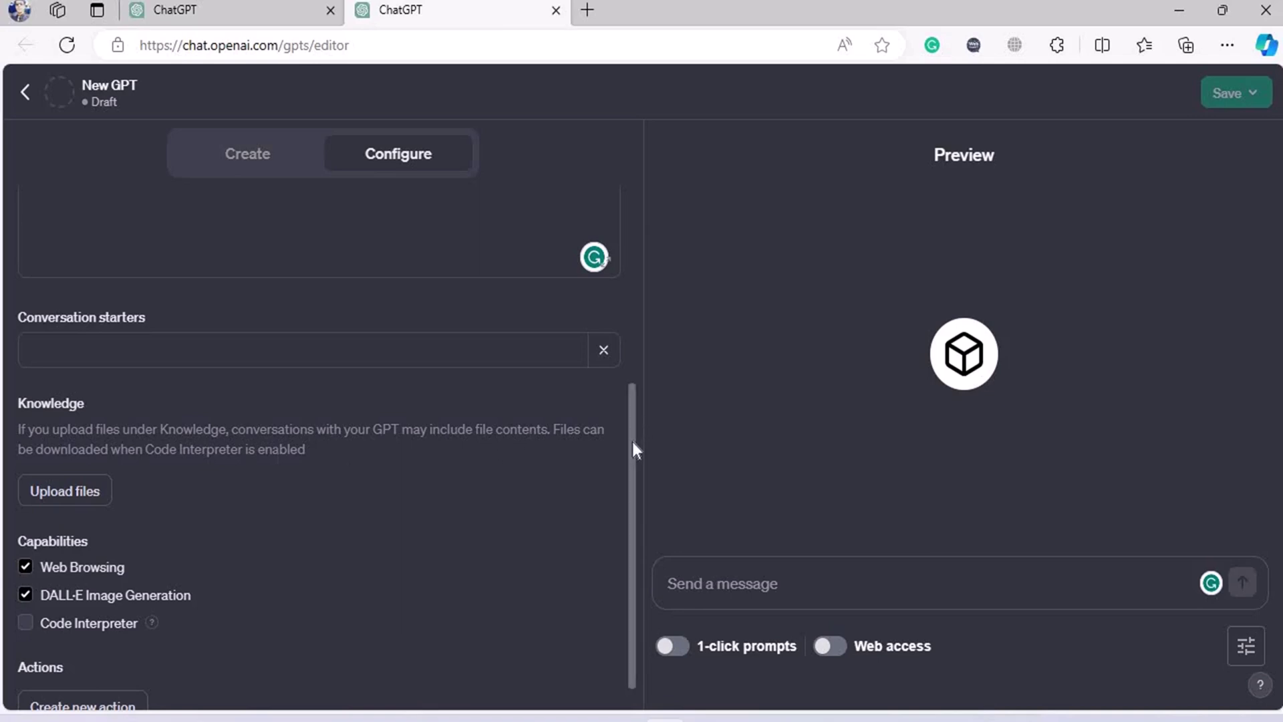
scroll(632, 441, "down", 1)
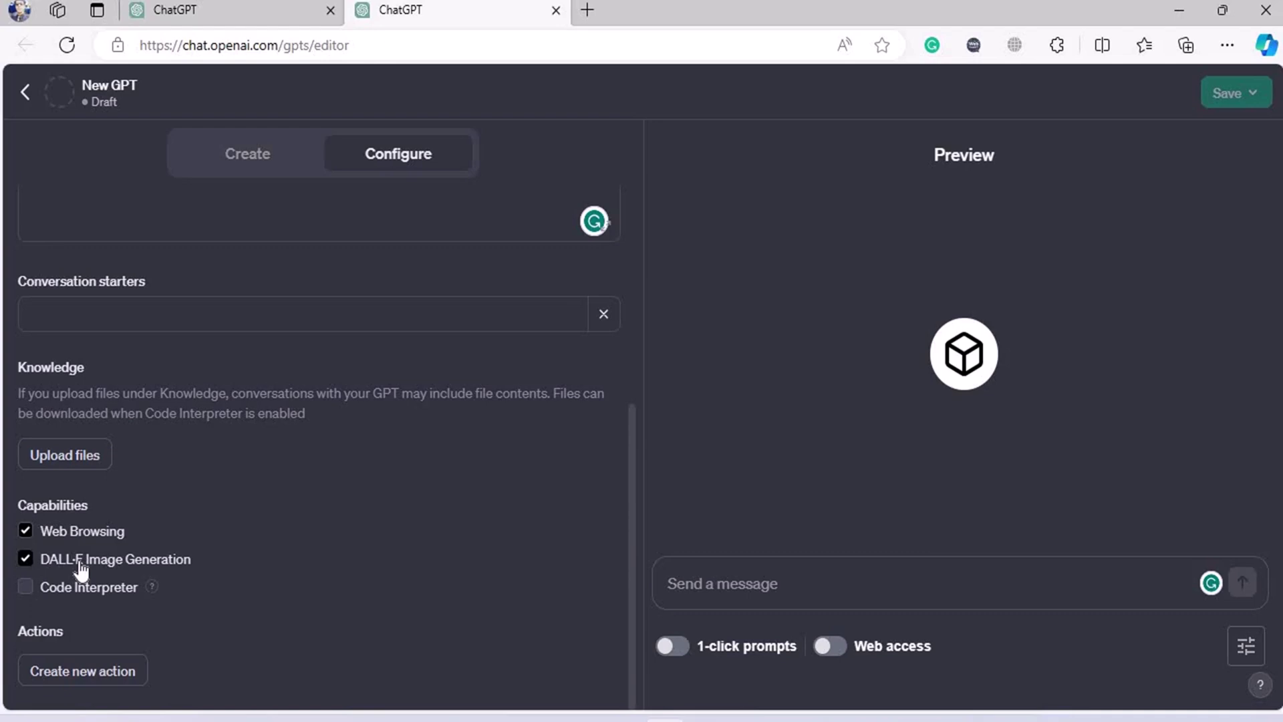
mouse_move(149, 590)
Step: Check the authentication types offered for a new custom action, and return to the configuration form without adding one
left_click(100, 674)
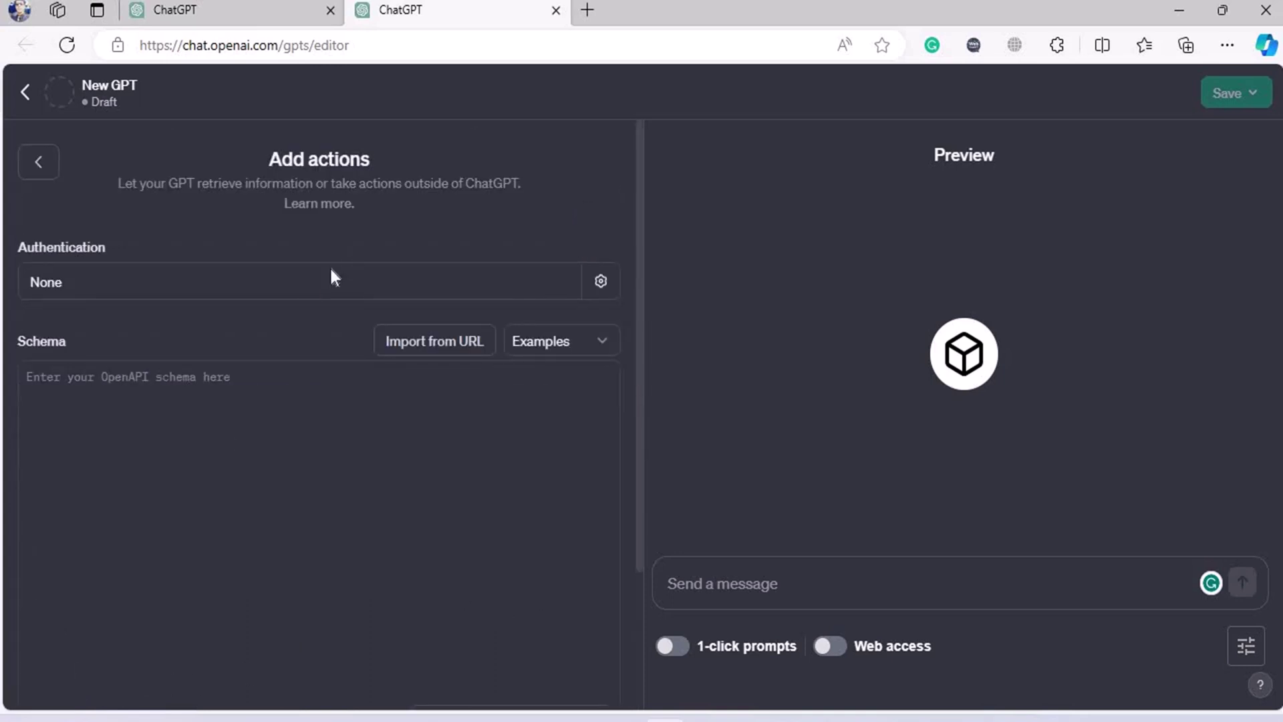
left_click(306, 295)
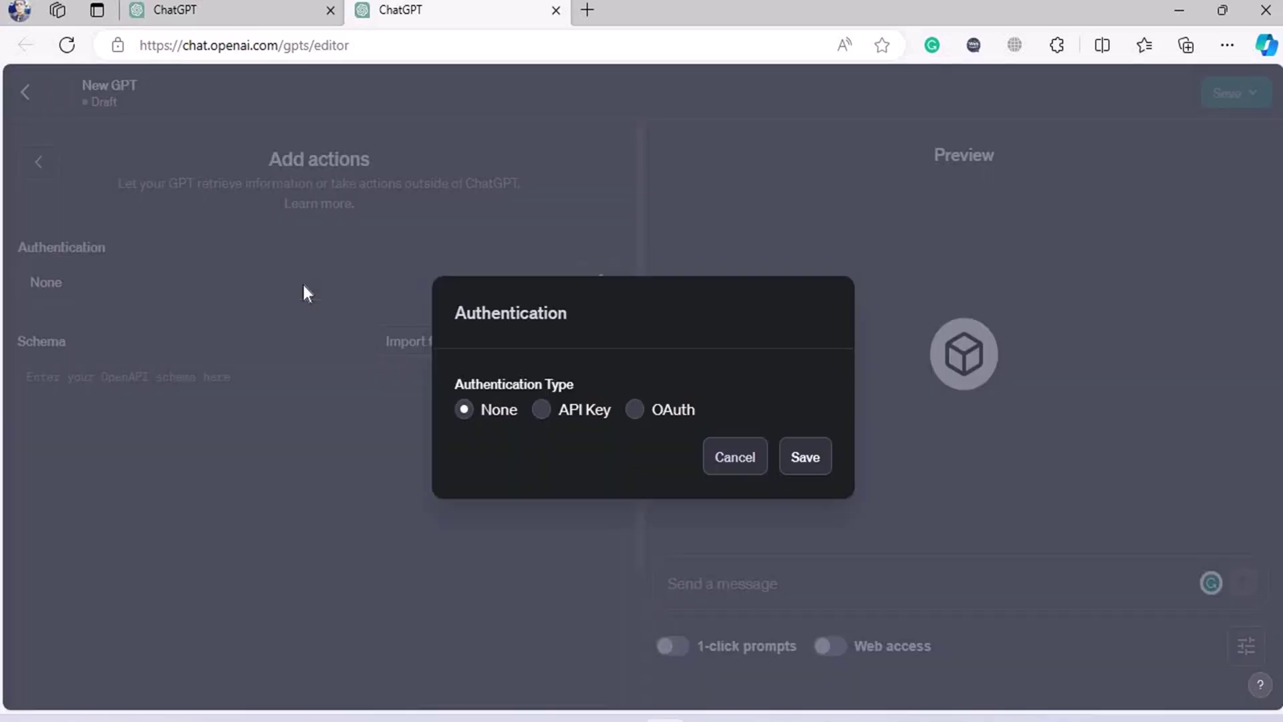
left_click(402, 472)
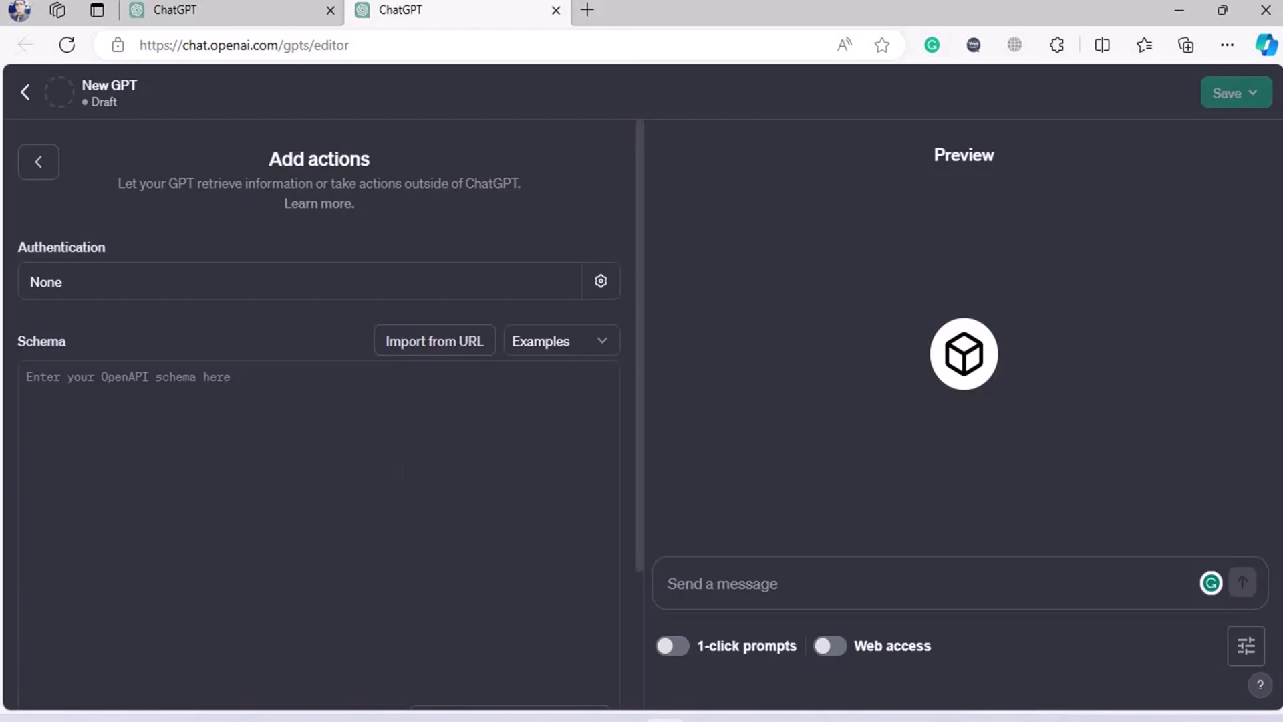
left_click(38, 163)
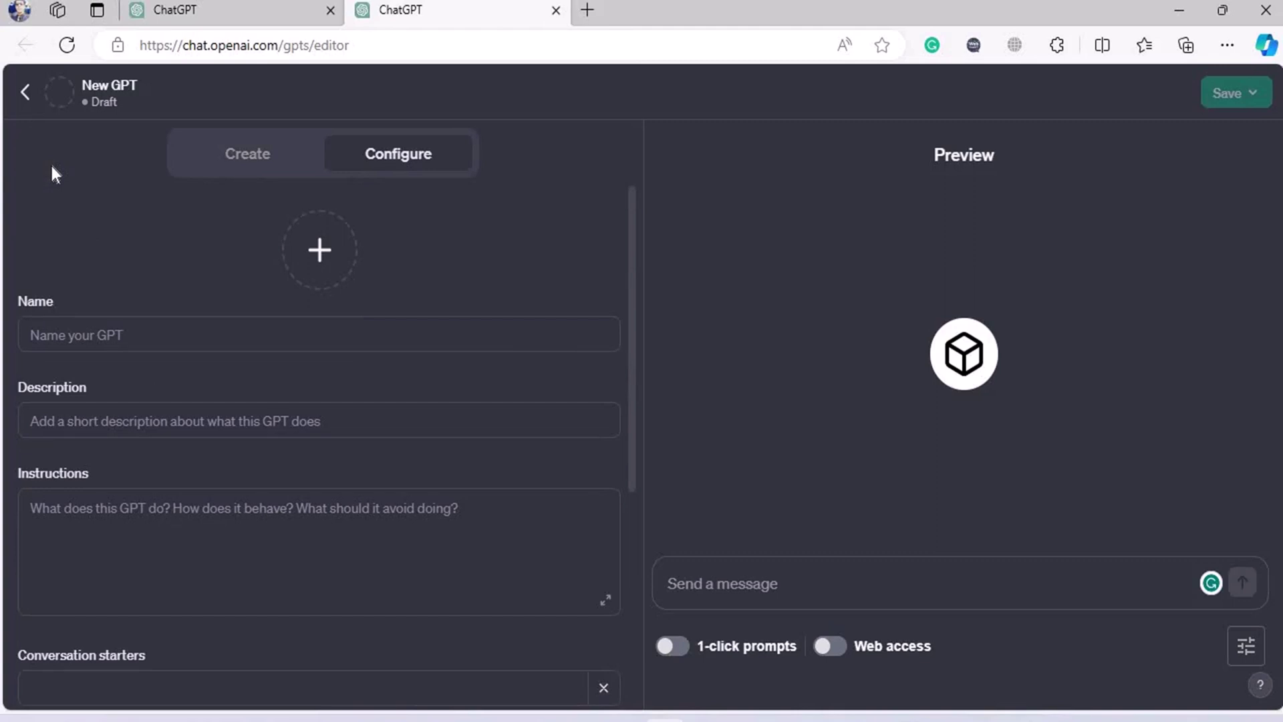
Step: Generate a profile picture for the new GPT with DALL·E
left_click(330, 255)
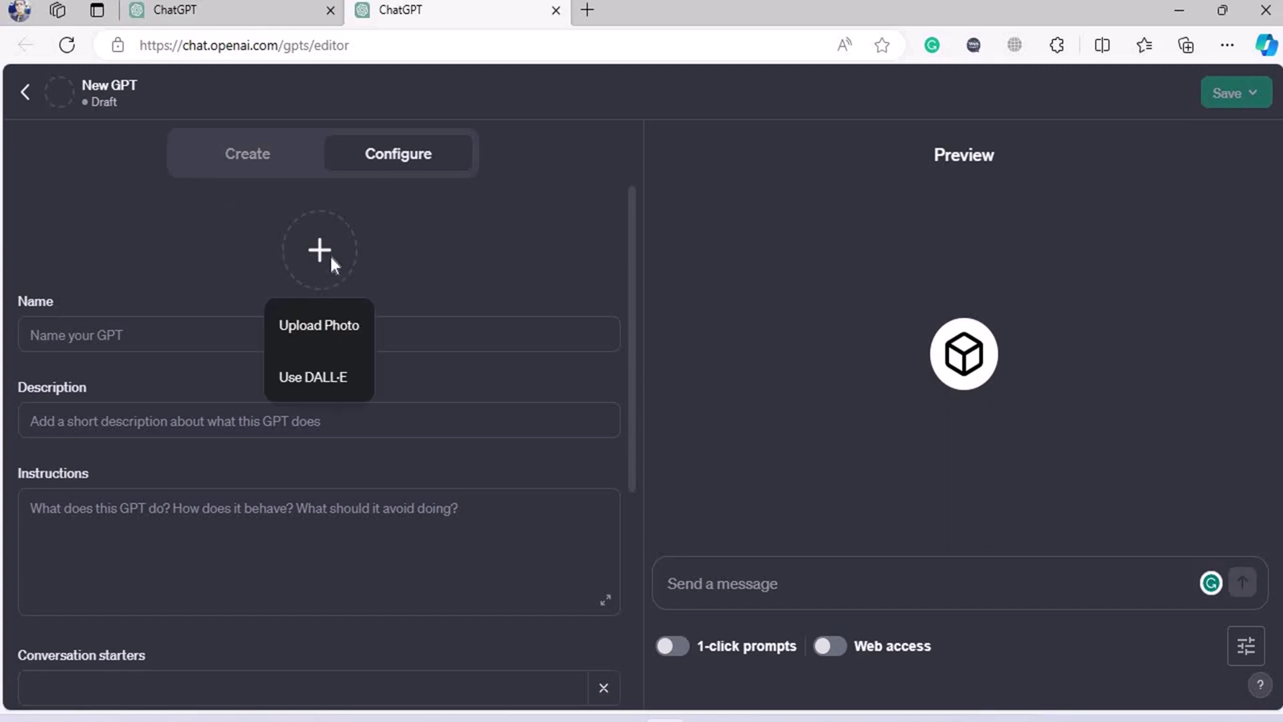
left_click(322, 379)
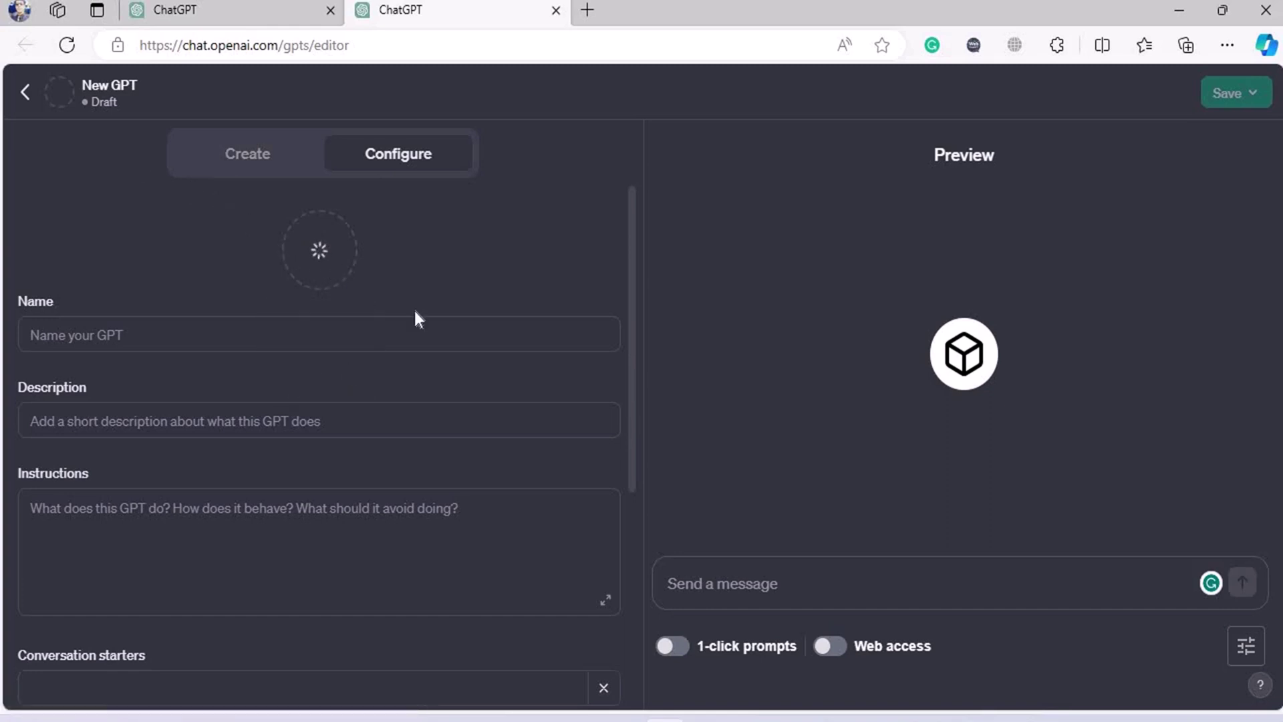
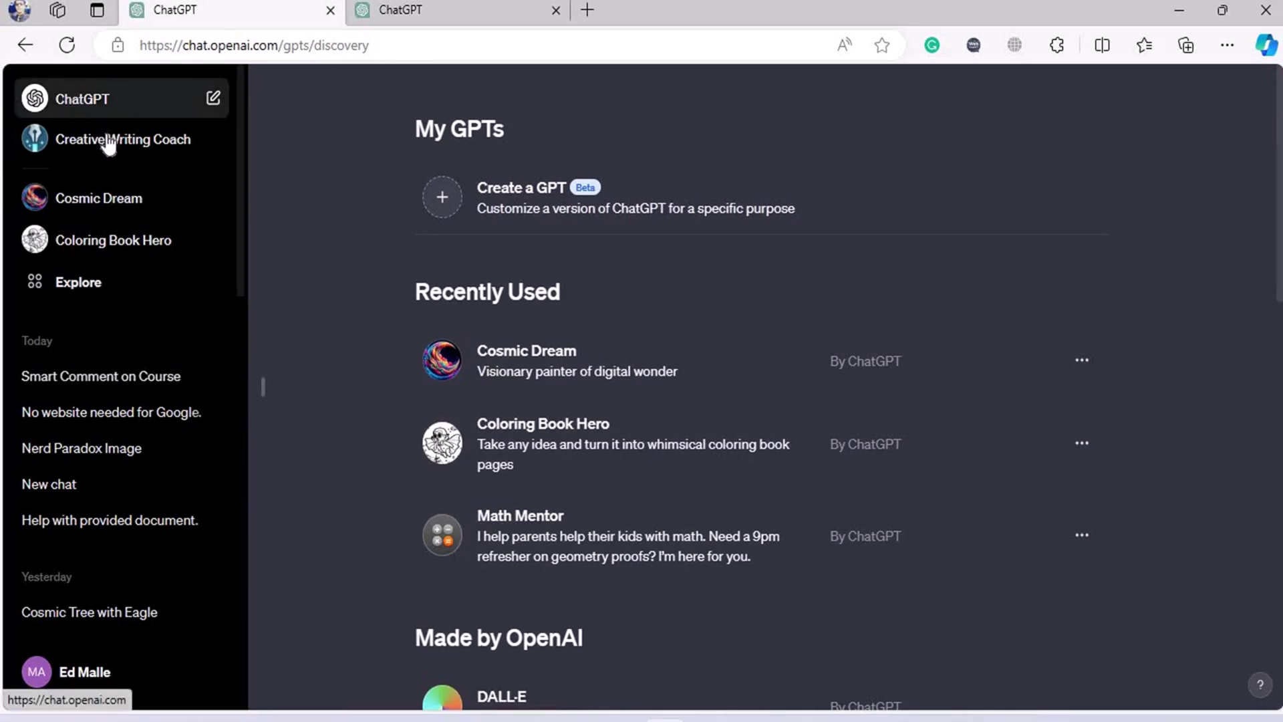
Step: Generate an image in a new ChatGPT 4 chat with the prompt "cute cat and dog image 4k"
left_click(76, 97)
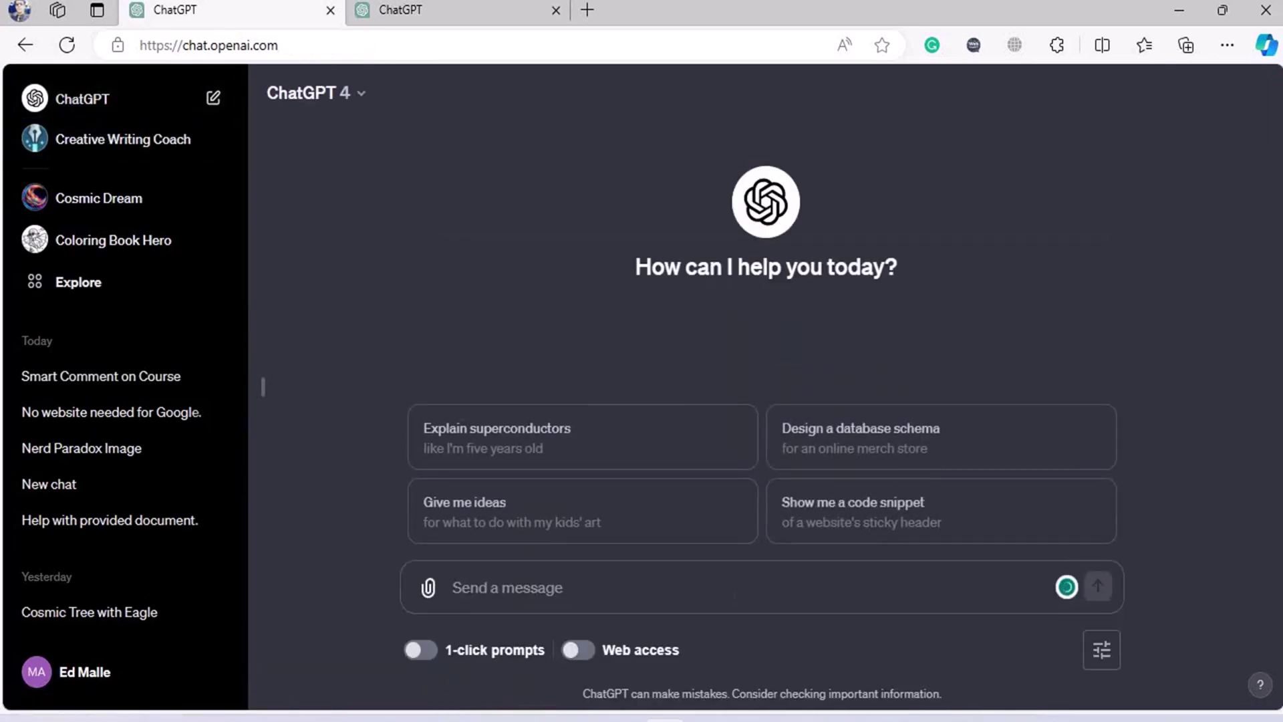
type("cute cat and")
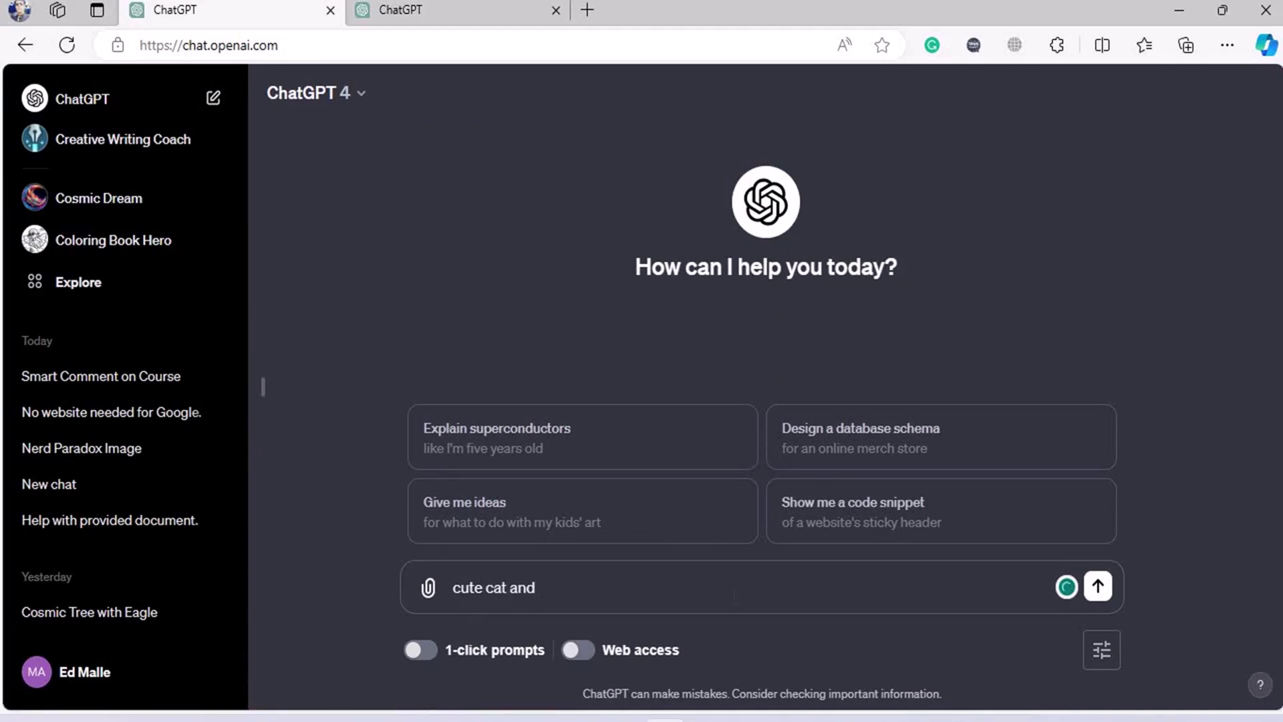
type(" dog imagw")
key("BackSpace")
type("e 4k")
key("Return")
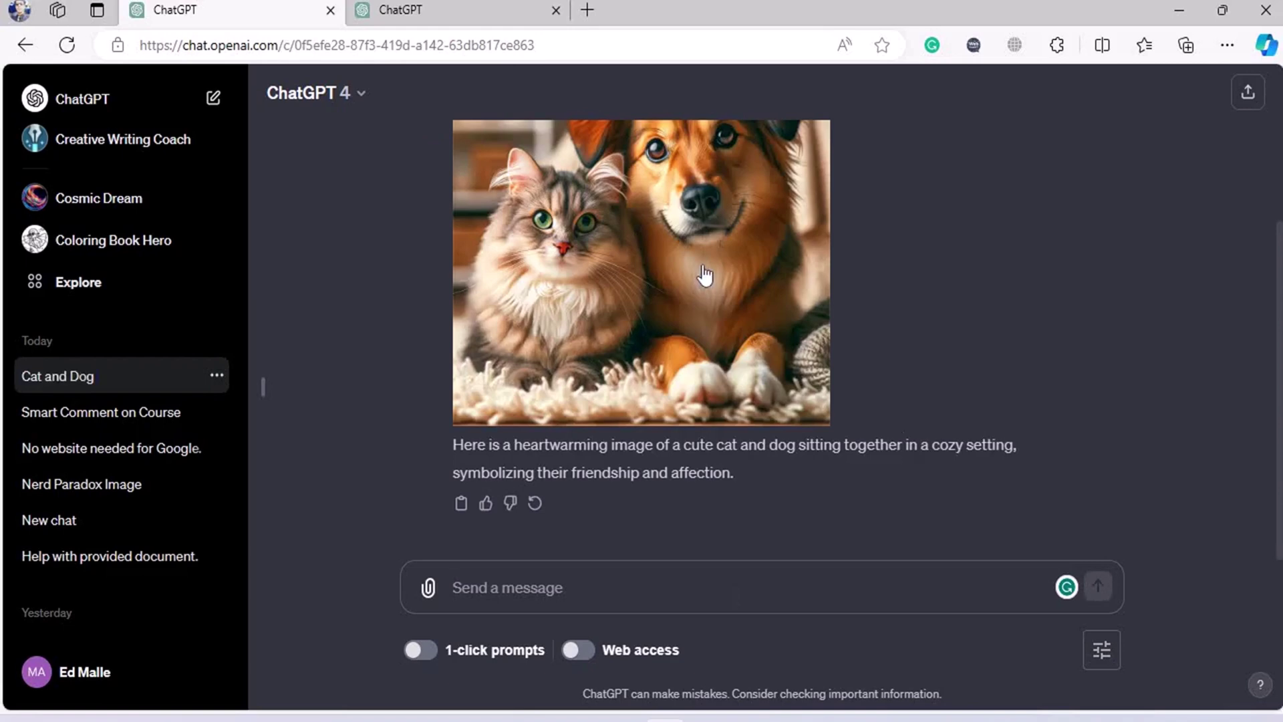
Step: Enlarge the generated cat and dog image, download it, and close the enlarged view
left_click_drag(1280, 449, 1275, 397)
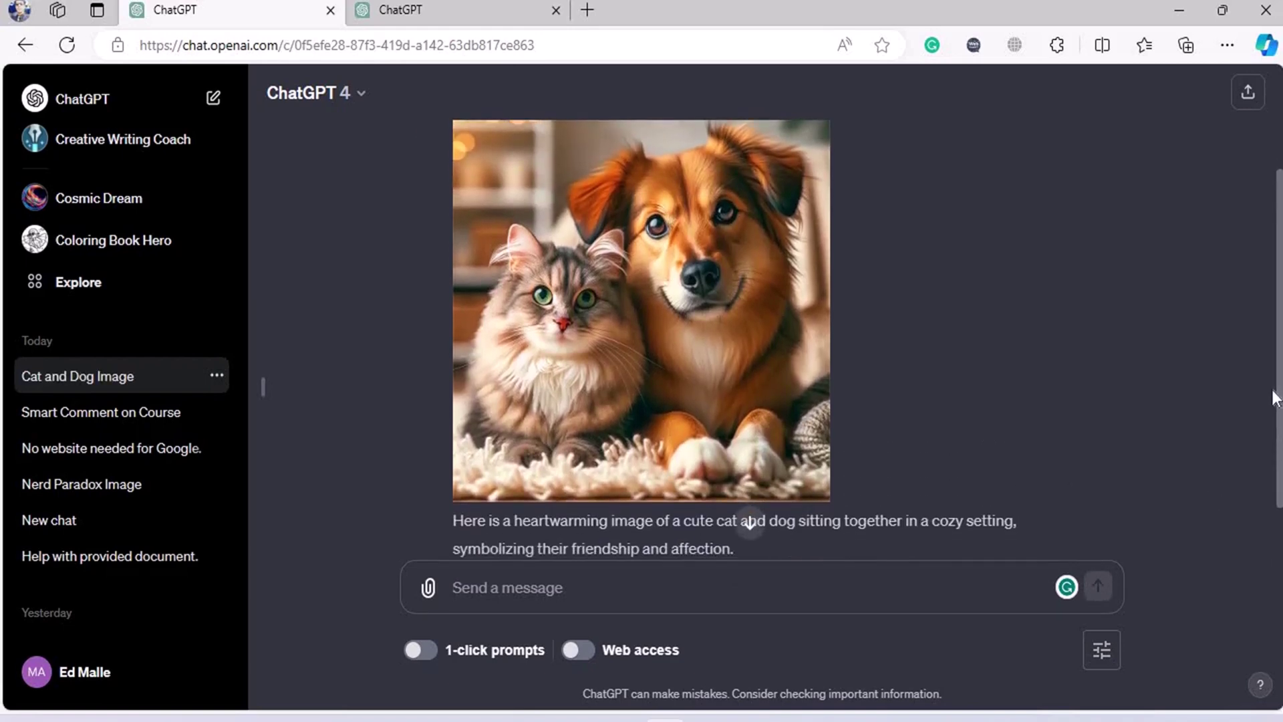
left_click(753, 288)
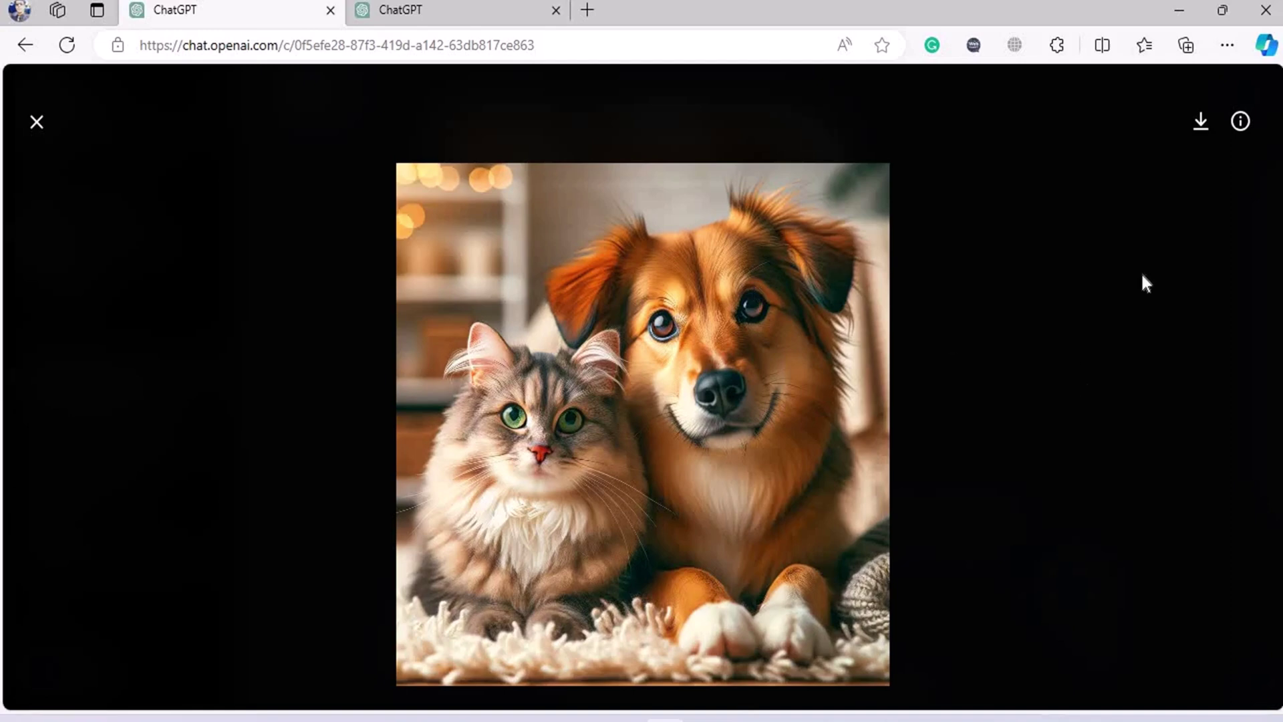
left_click(1201, 127)
left_click(34, 121)
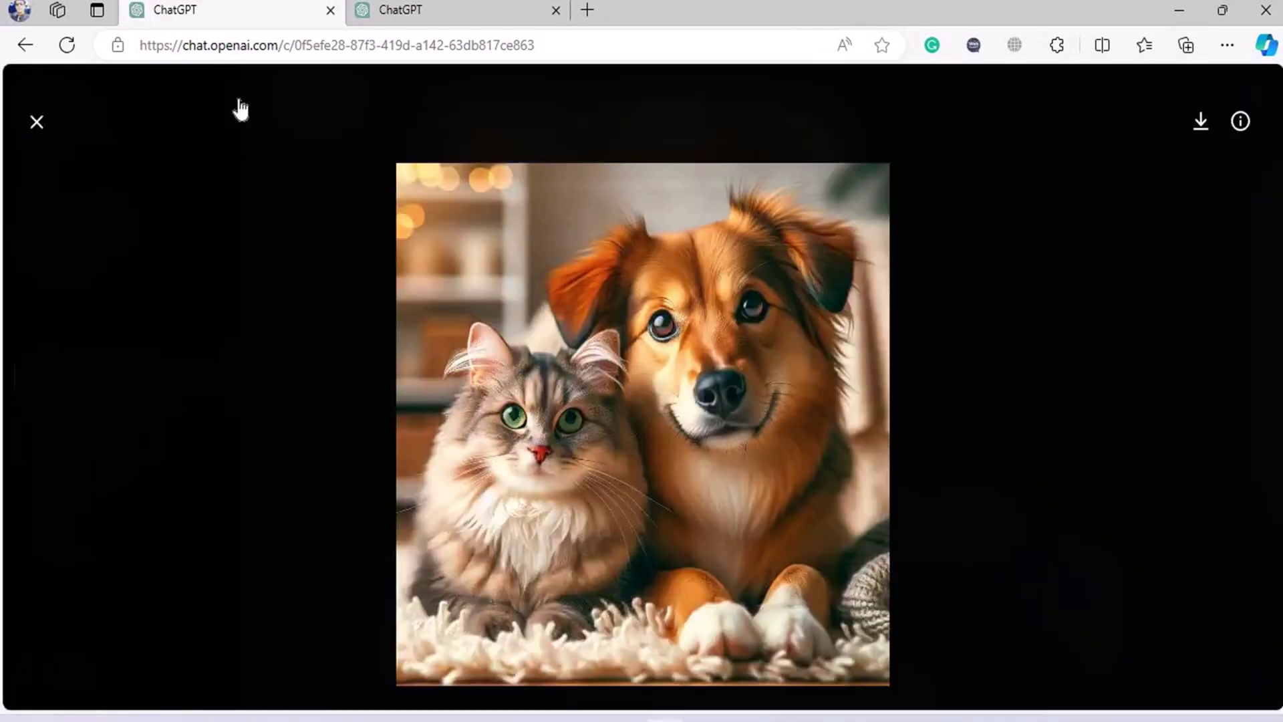
left_click(241, 109)
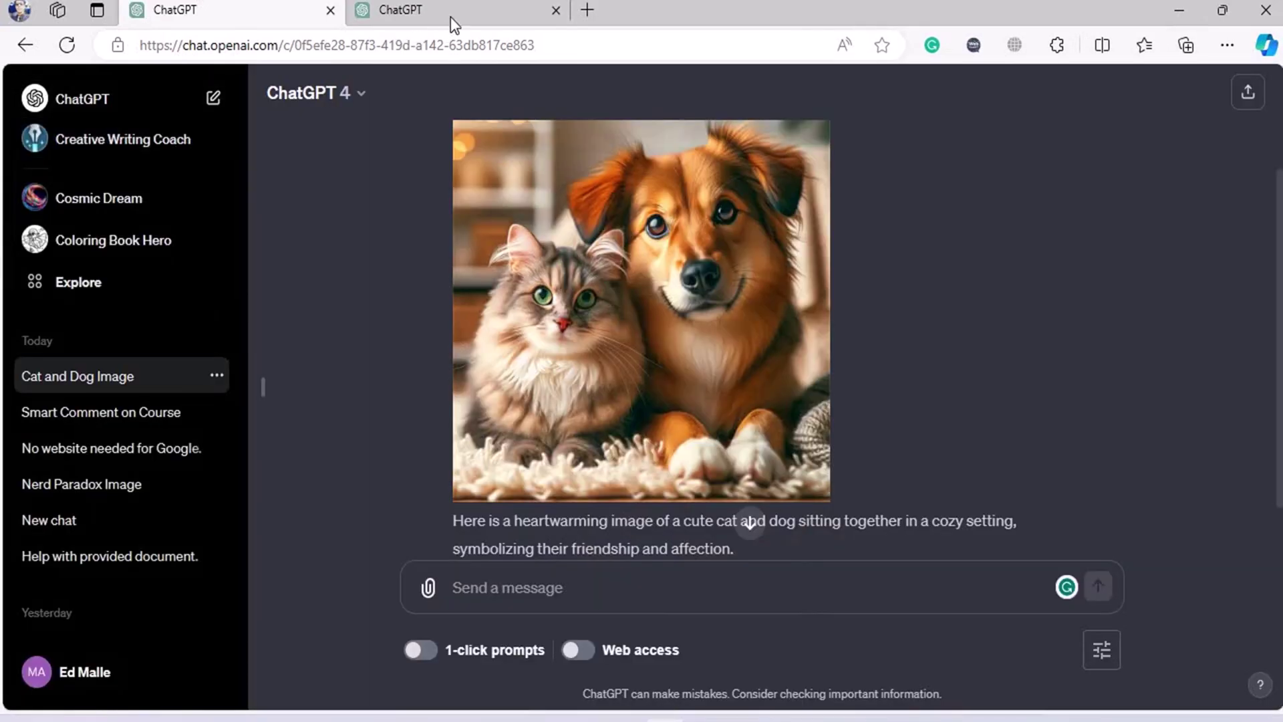
Step: Replace the new GPT's profile picture with the downloaded DALL·E cat and dog image from the Downloads folder
left_click(451, 18)
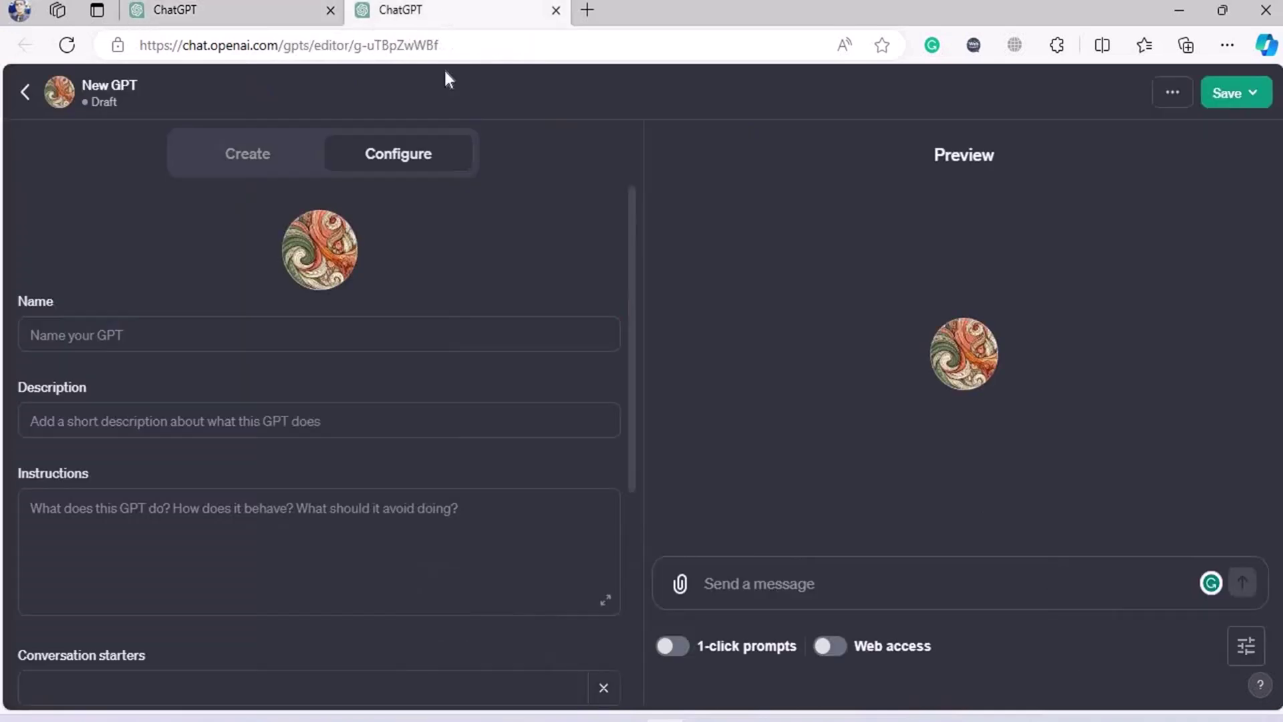
left_click(320, 251)
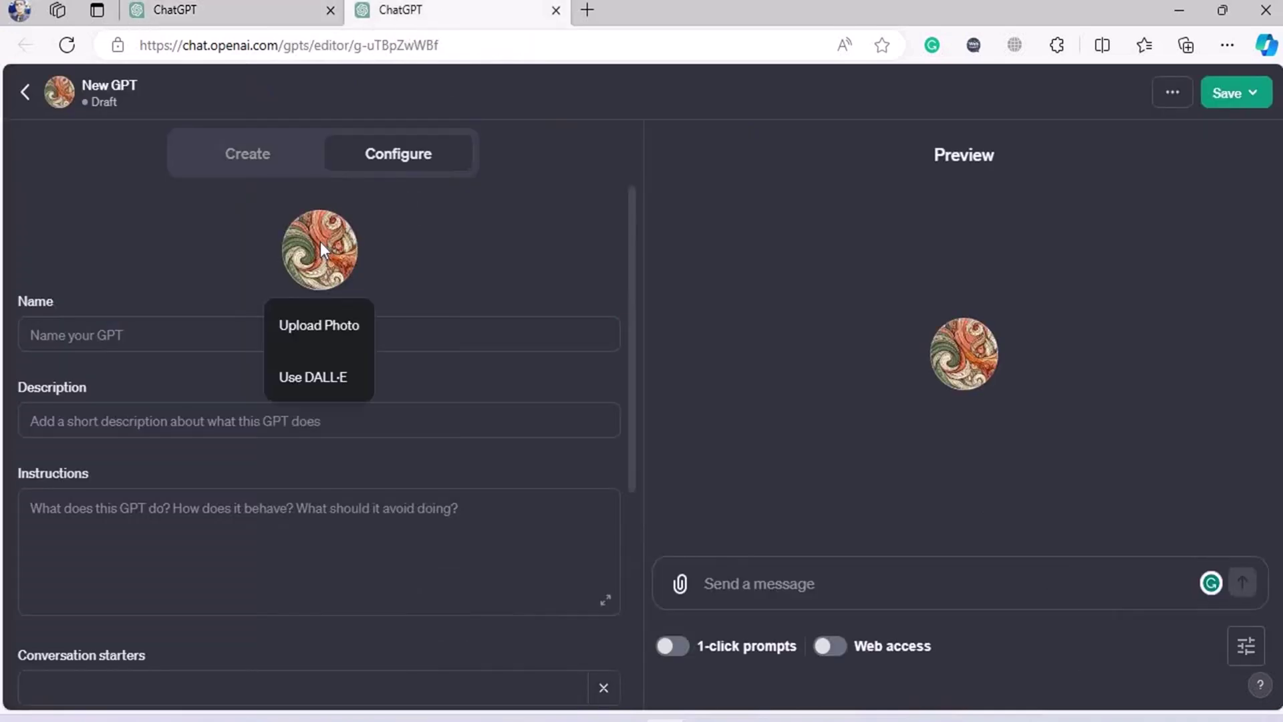
left_click(311, 338)
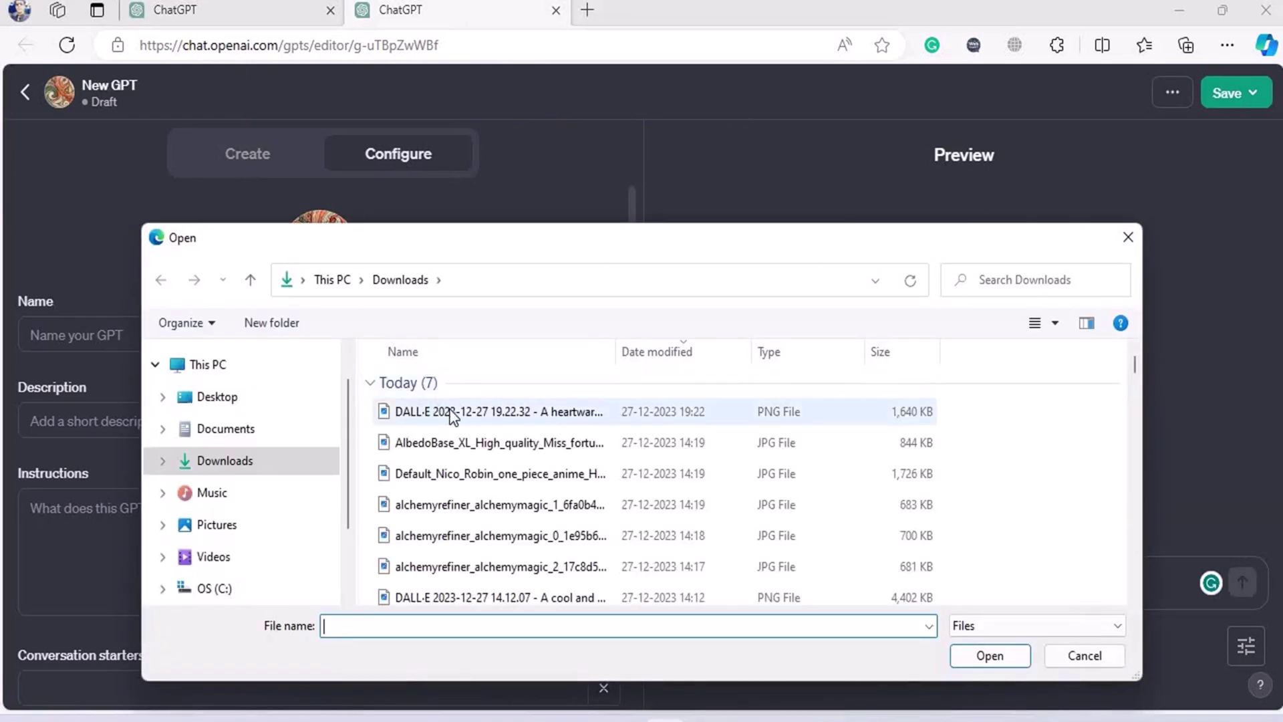
double_click(451, 412)
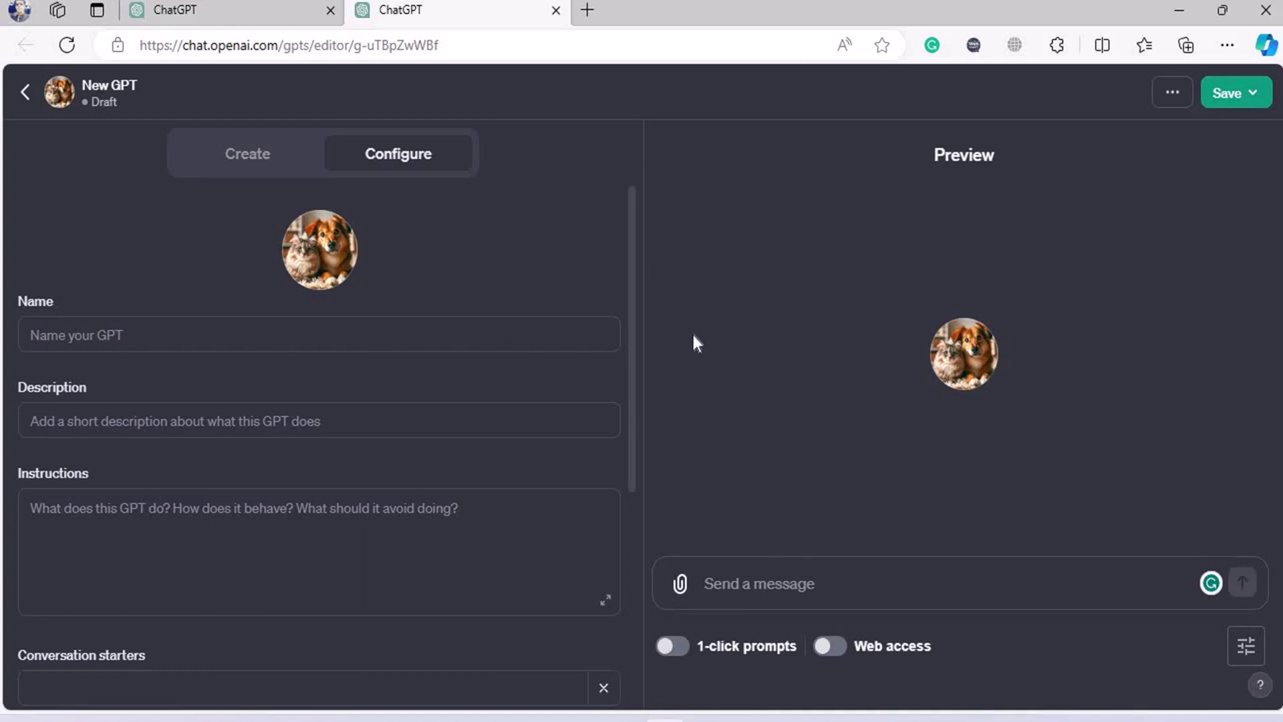
Step: Name the new GPT "My Pet GPT"
left_click_drag(626, 359, 626, 378)
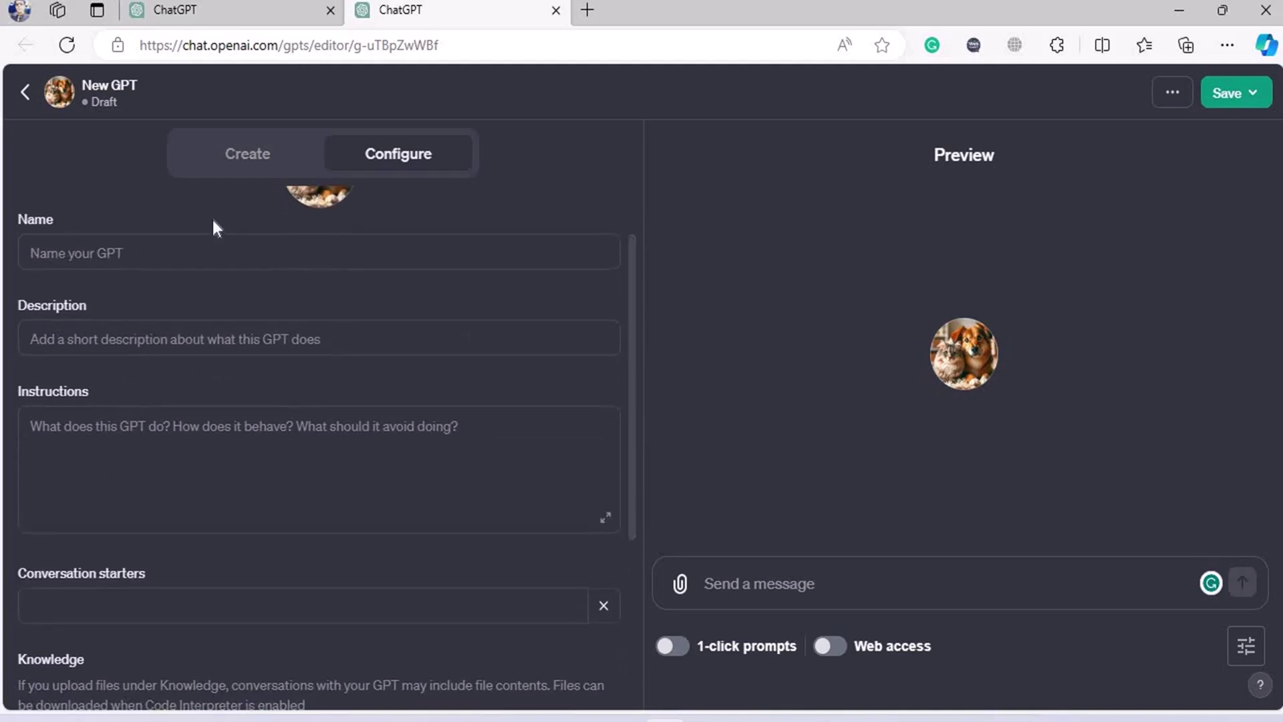
left_click(30, 253)
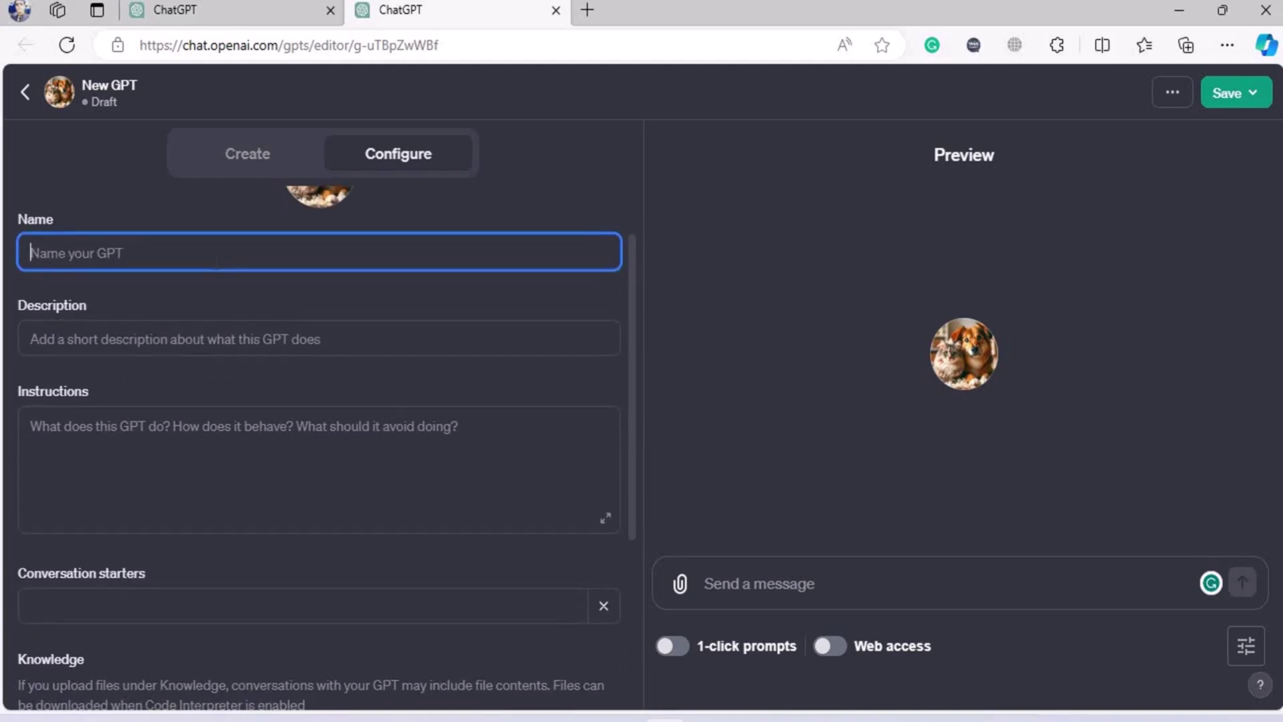
type("My ")
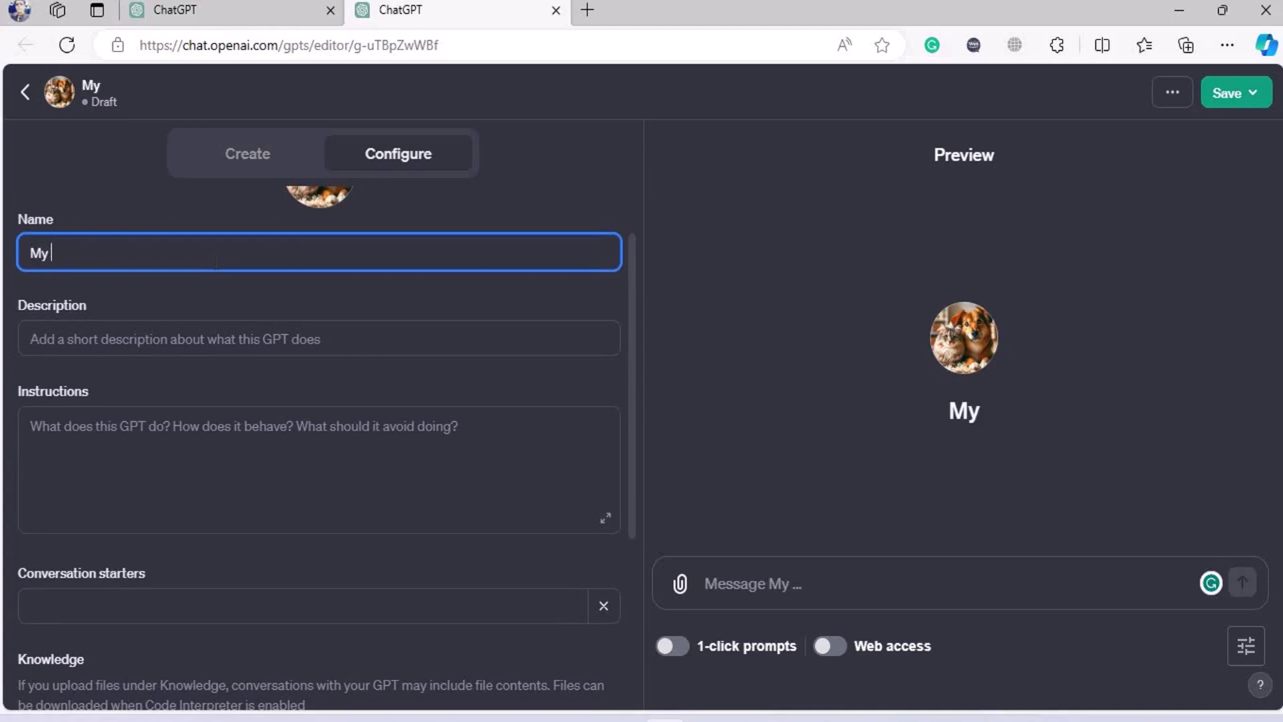
type("Per =")
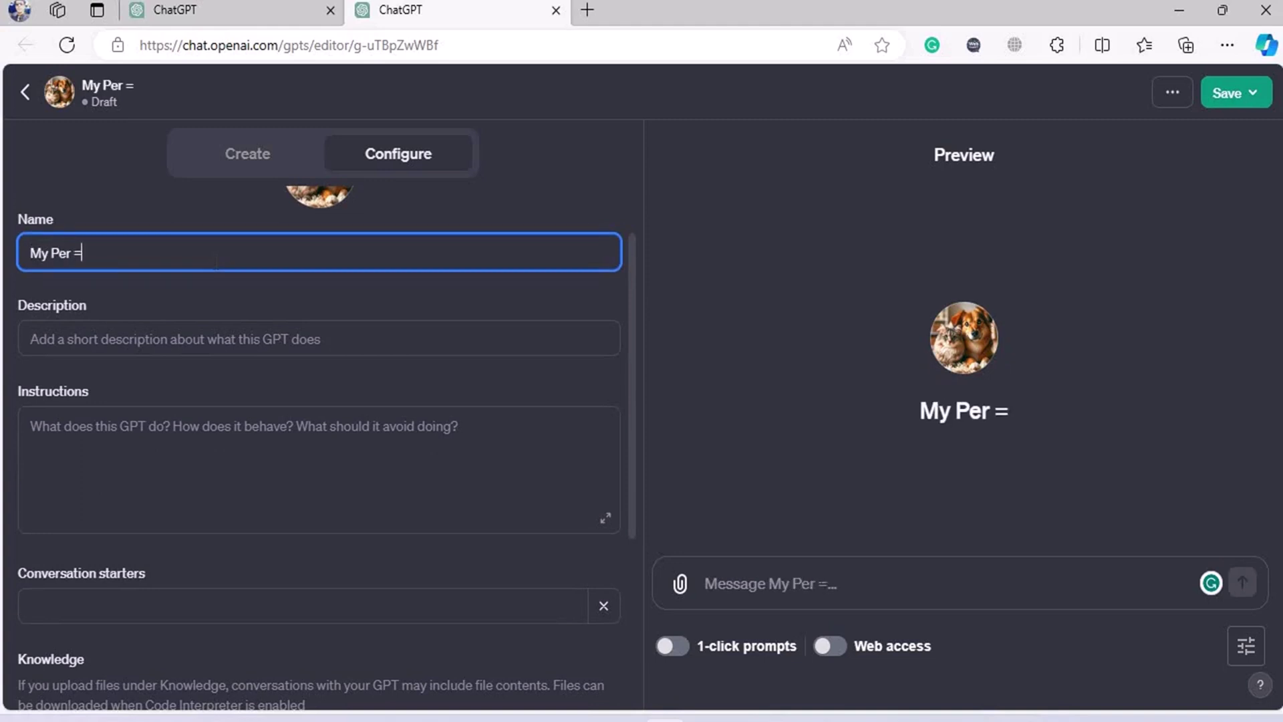
key("BackSpace")
key("BackSpace")
key("BackSpace")
type("t G")
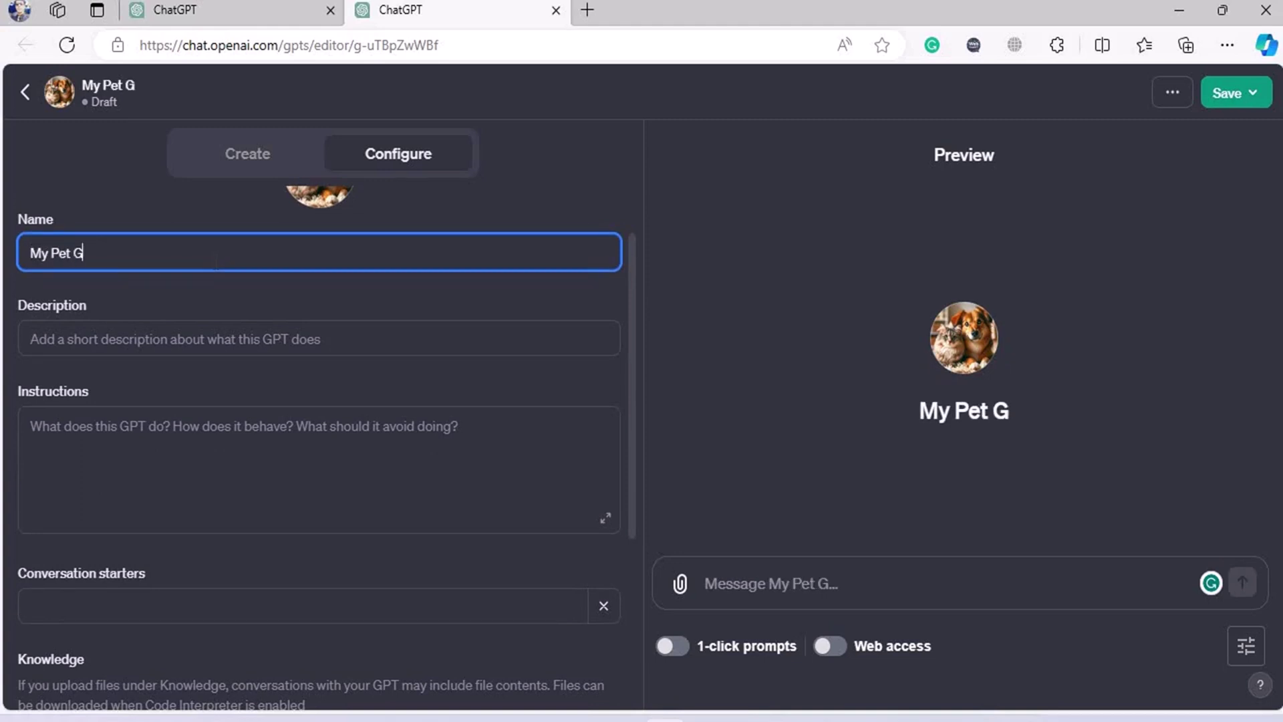
type("PT")
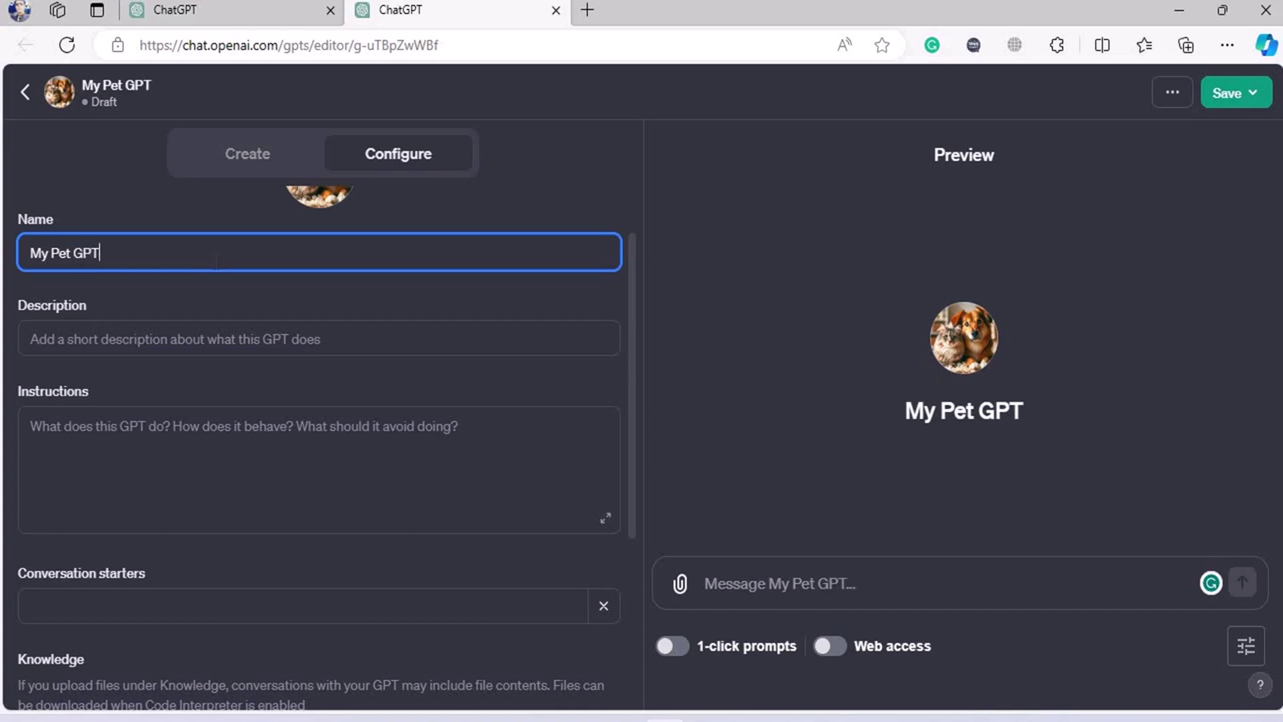
left_click(258, 306)
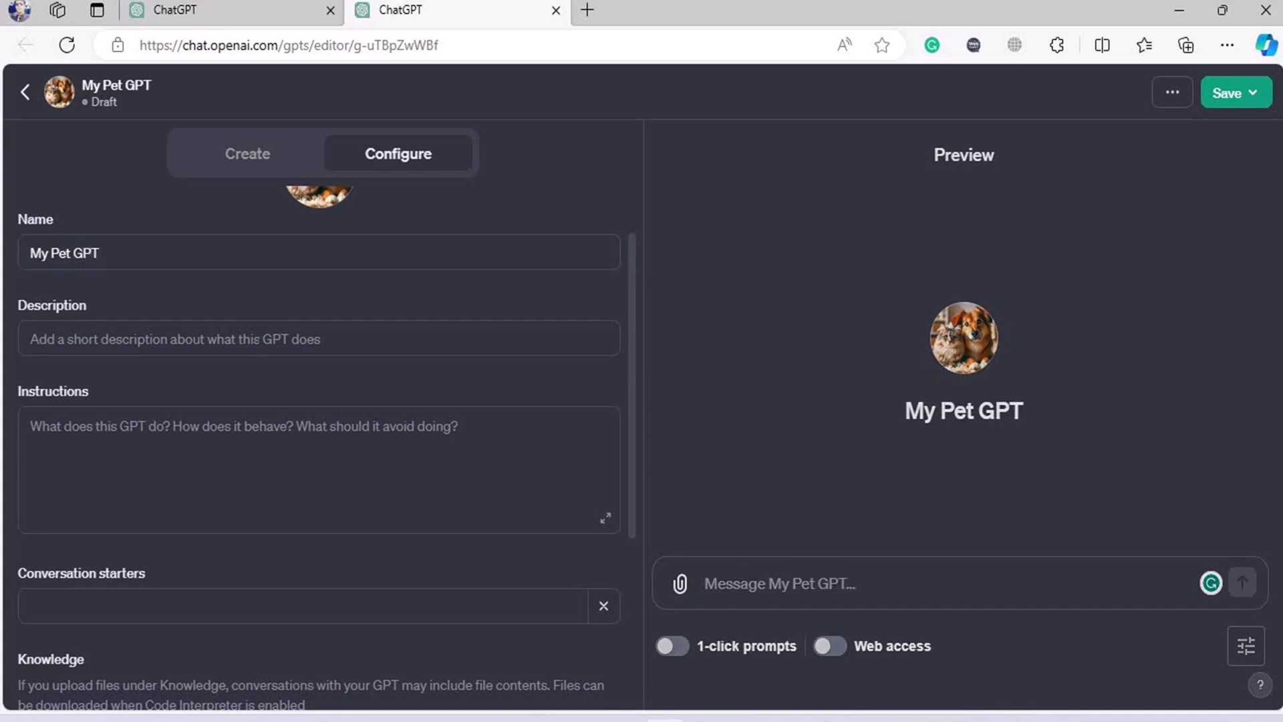
Step: Set the GPT's description to "well this gpt will give you all u need to be a pet owner or a pet parent"
left_click(258, 339)
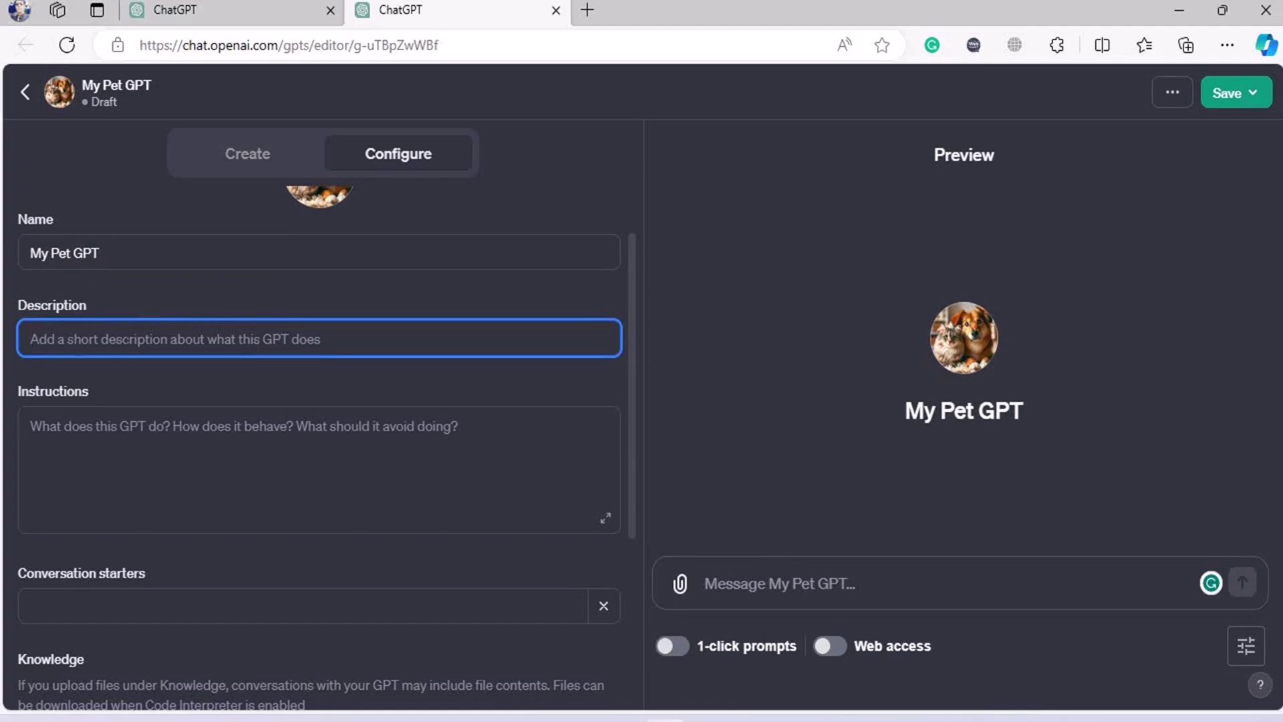
type("we")
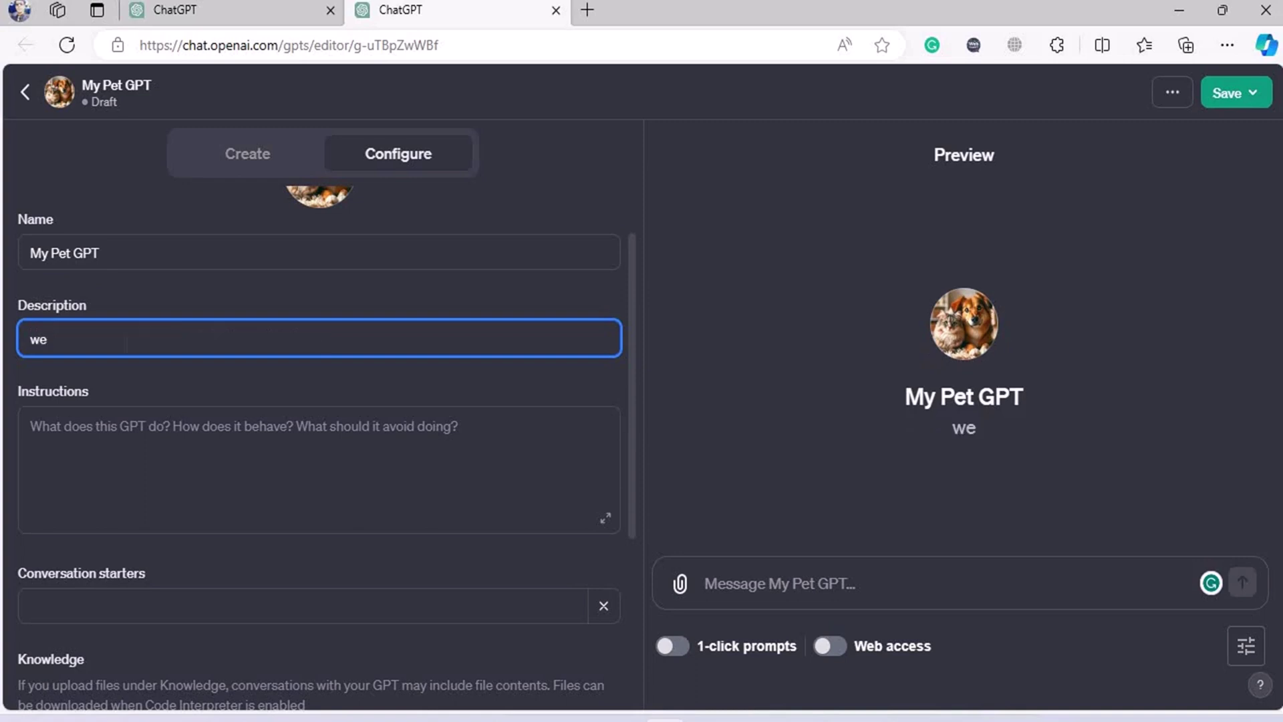
type("ll this")
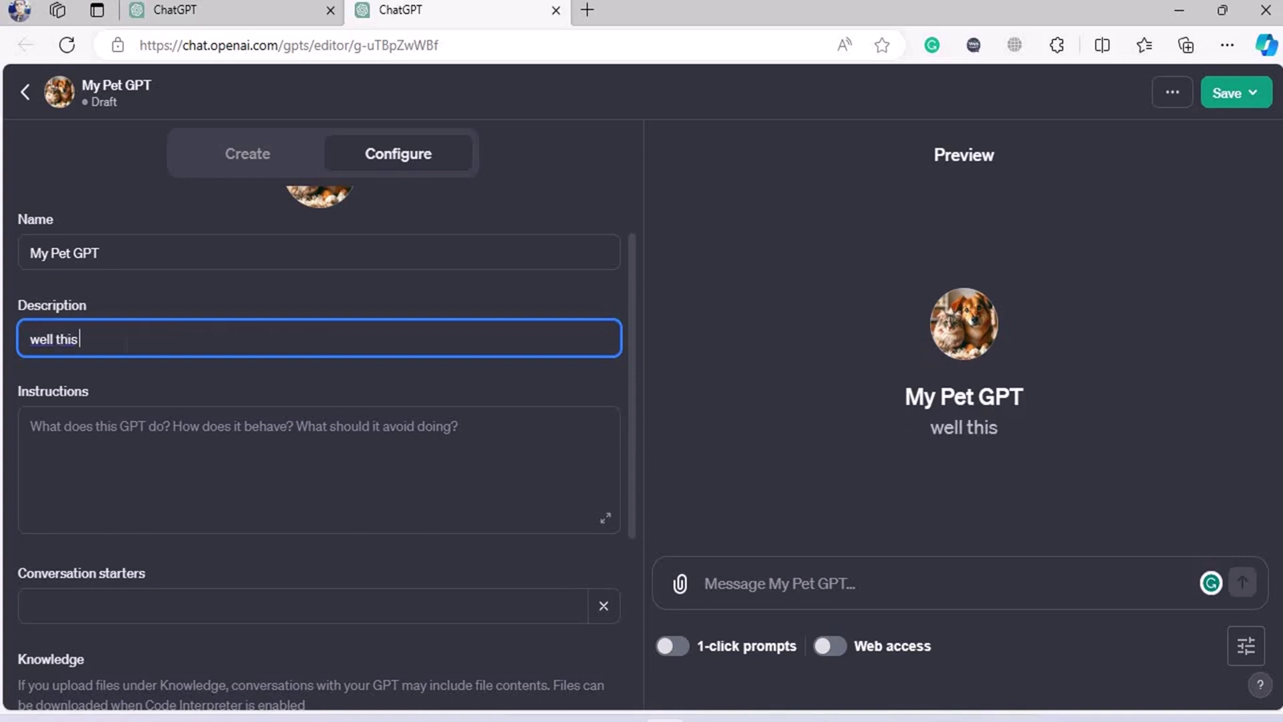
type(" gpt")
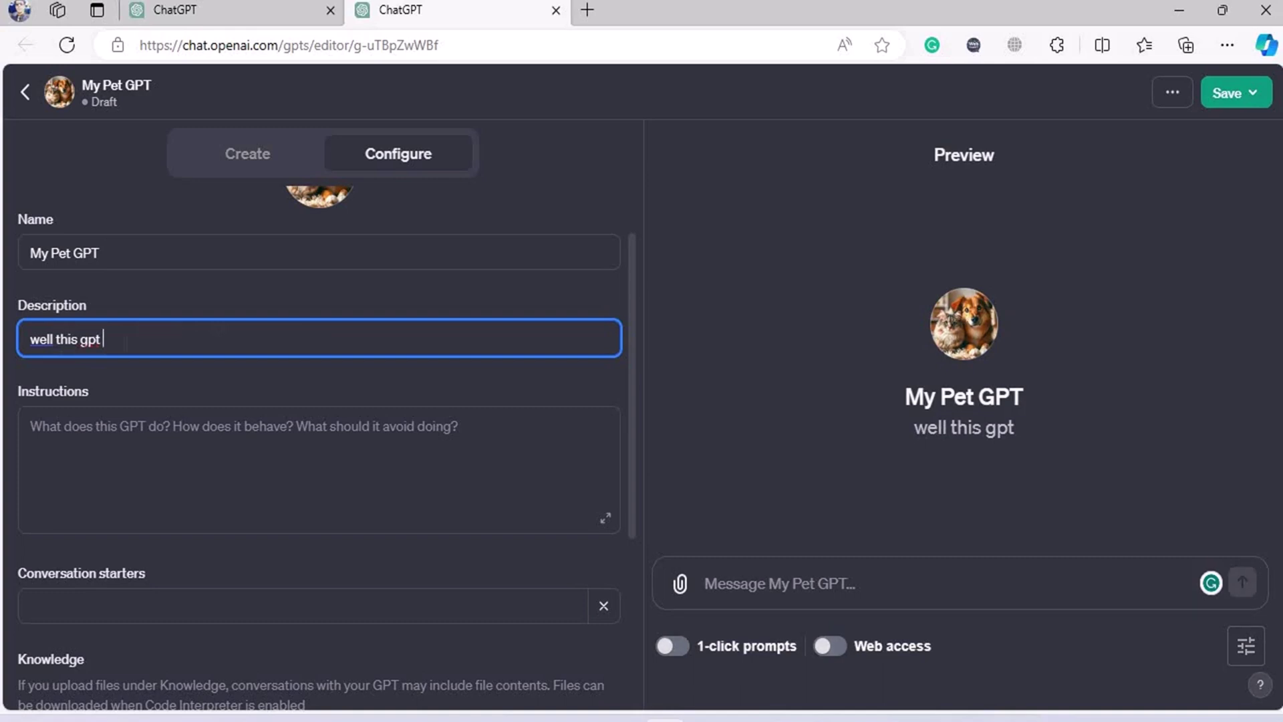
type("will gi")
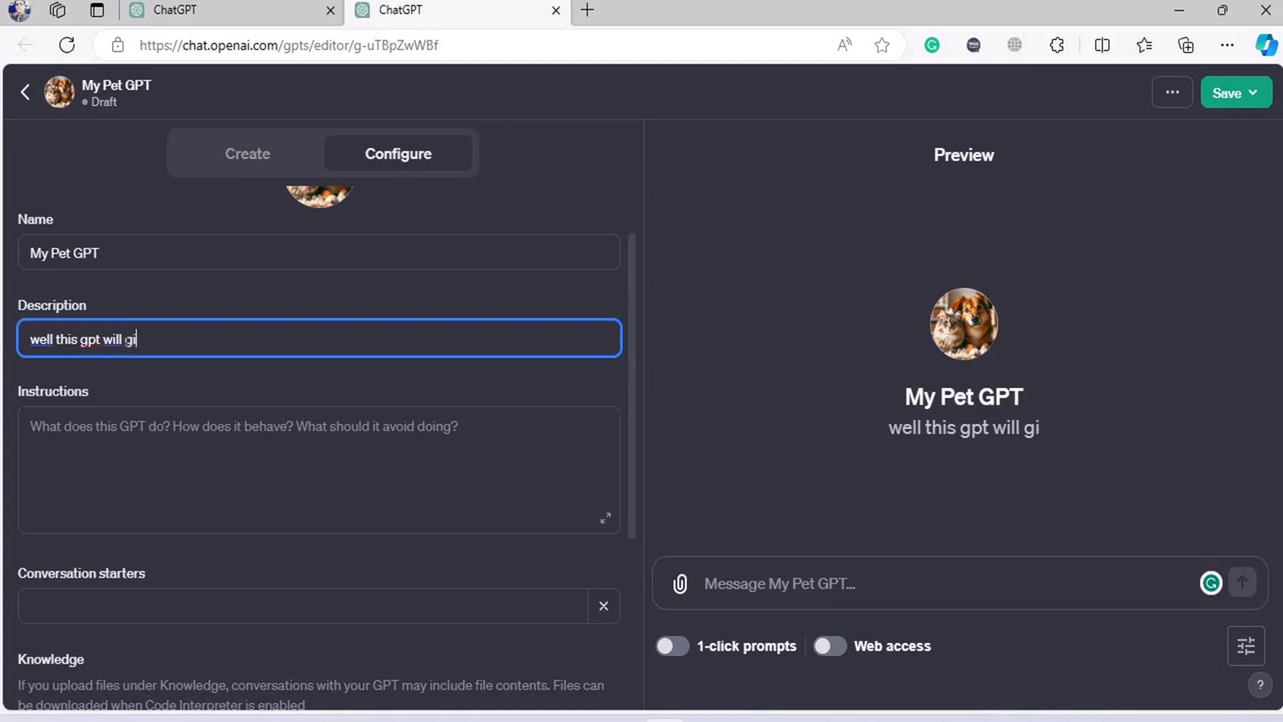
type("ve you ")
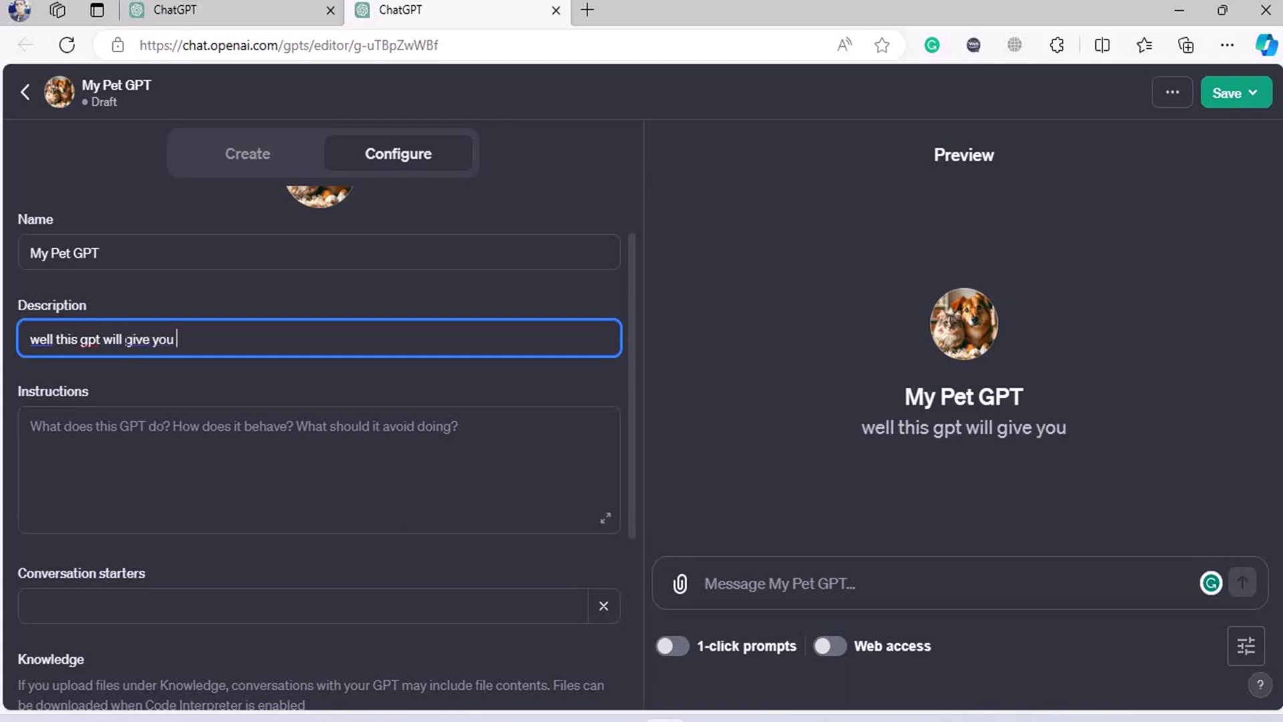
type("all o")
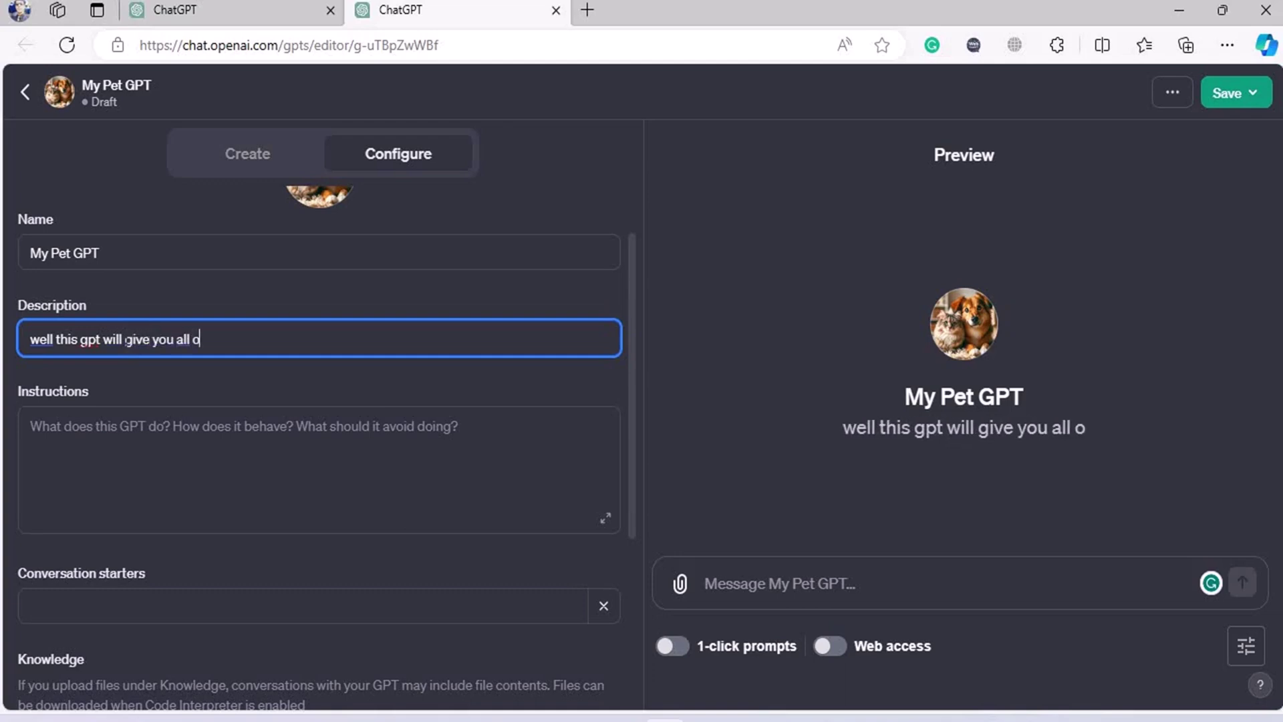
key("BackSpace")
type("our")
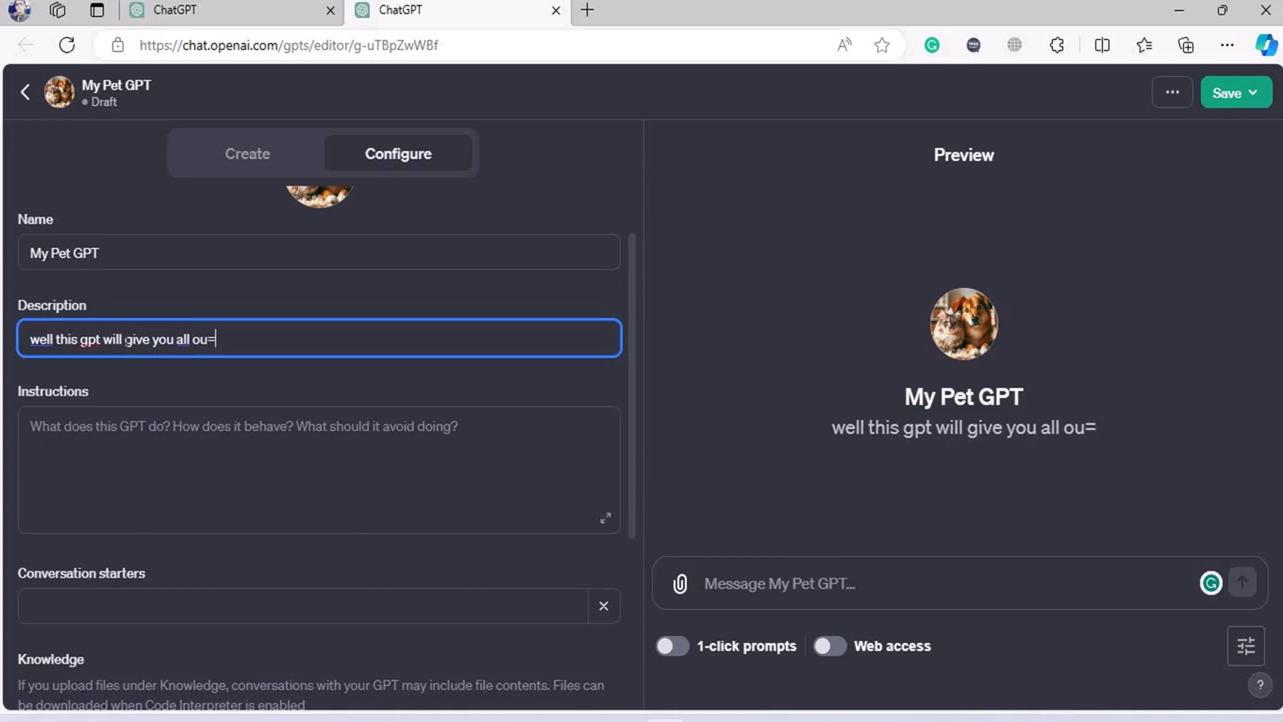
key("BackSpace")
key("BackSpace")
key("BackSpace")
type("u n")
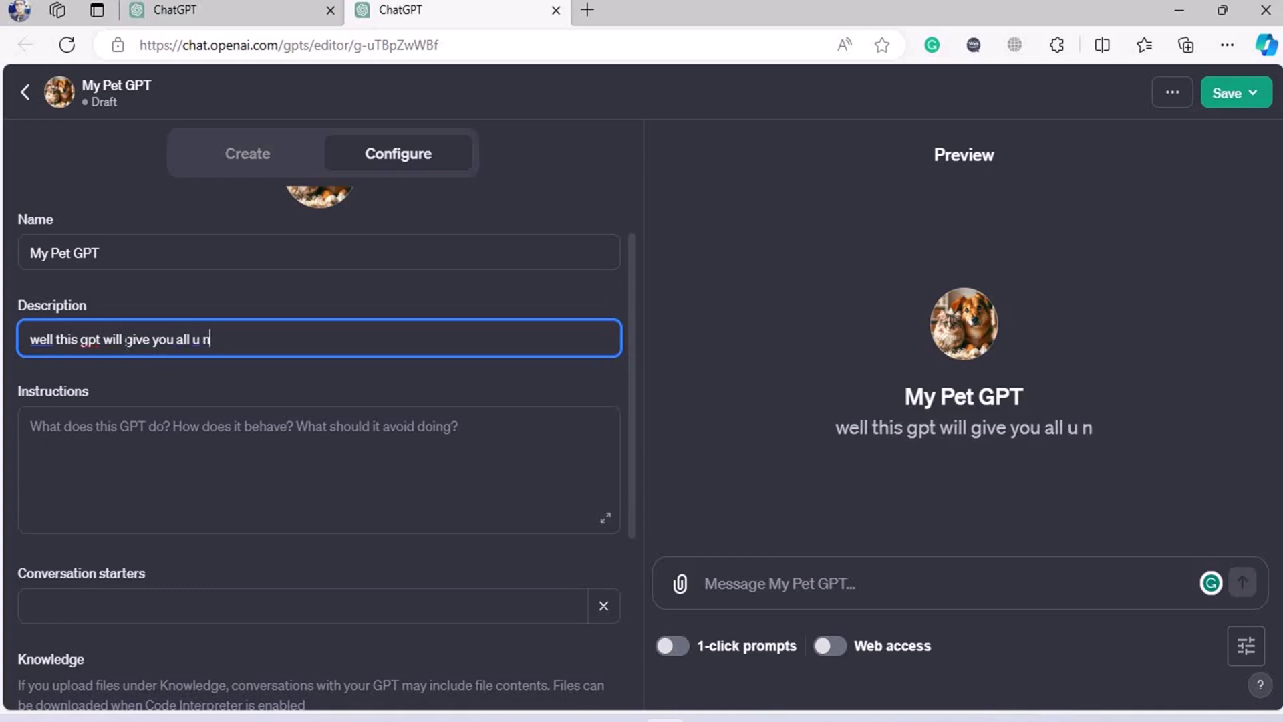
type("eed ")
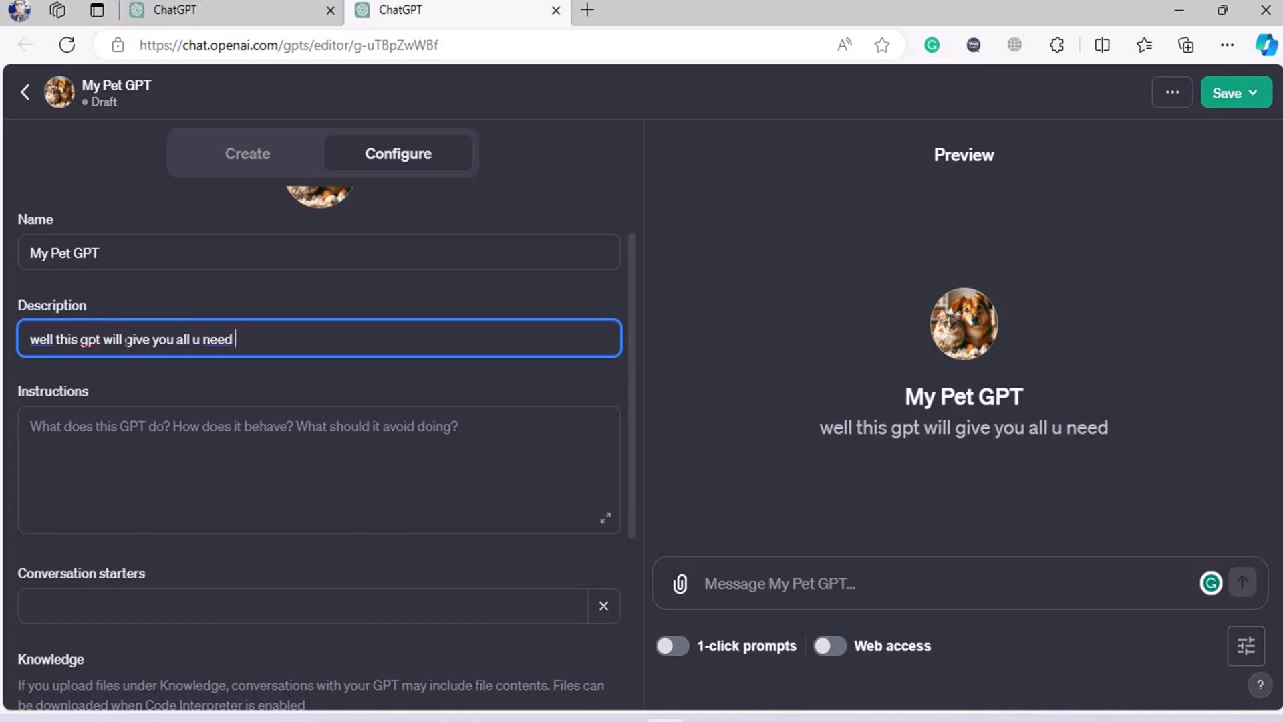
type("to be a p")
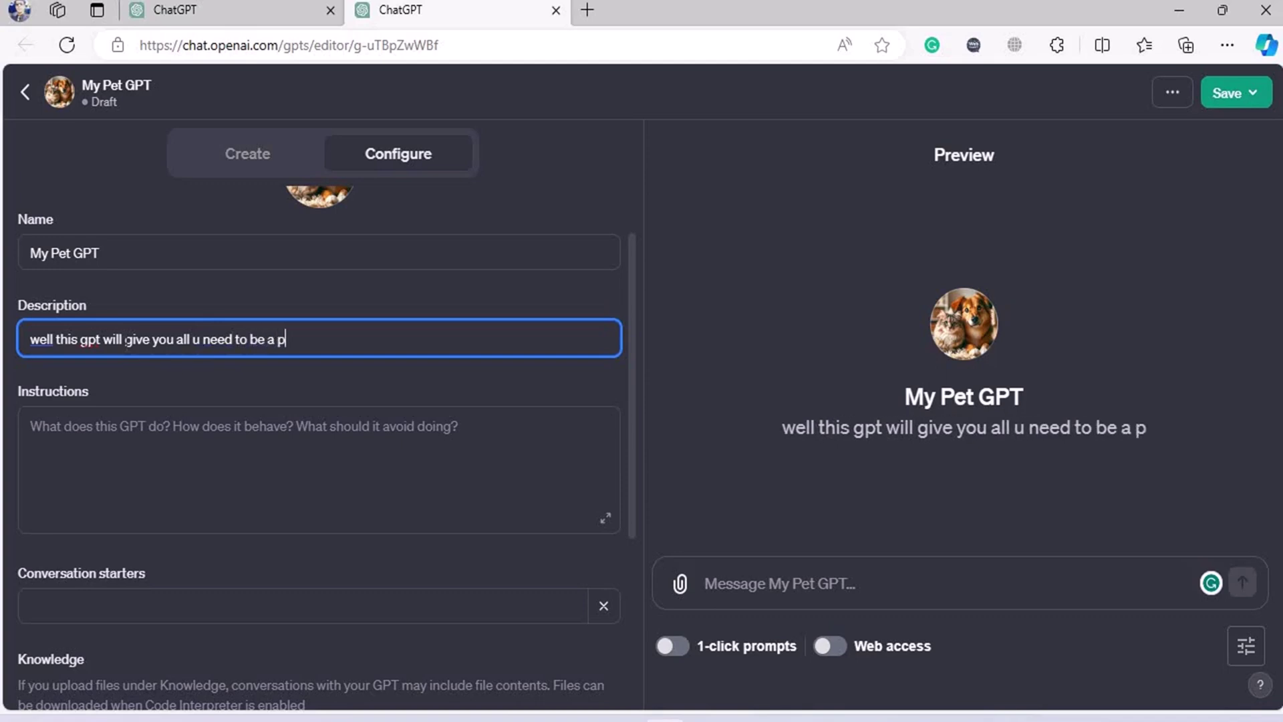
type("et wo")
key("BackSpace")
key("BackSpace")
type("owner ")
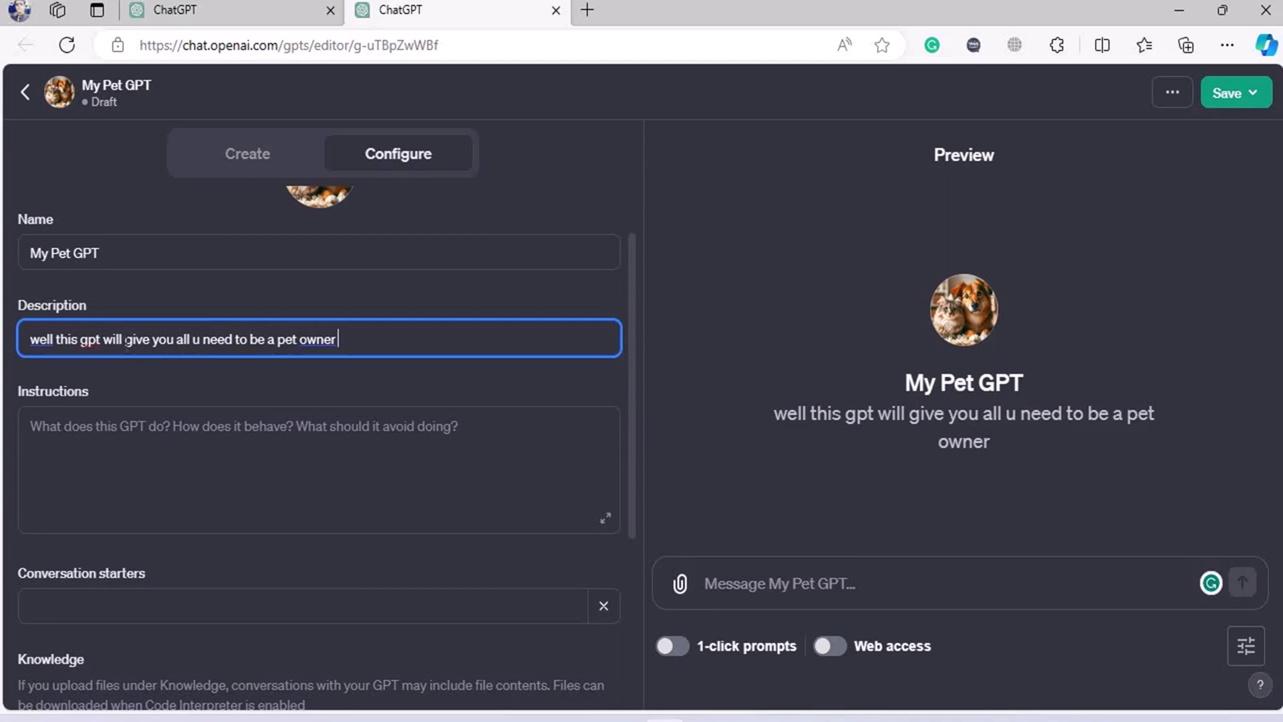
type("or a pee")
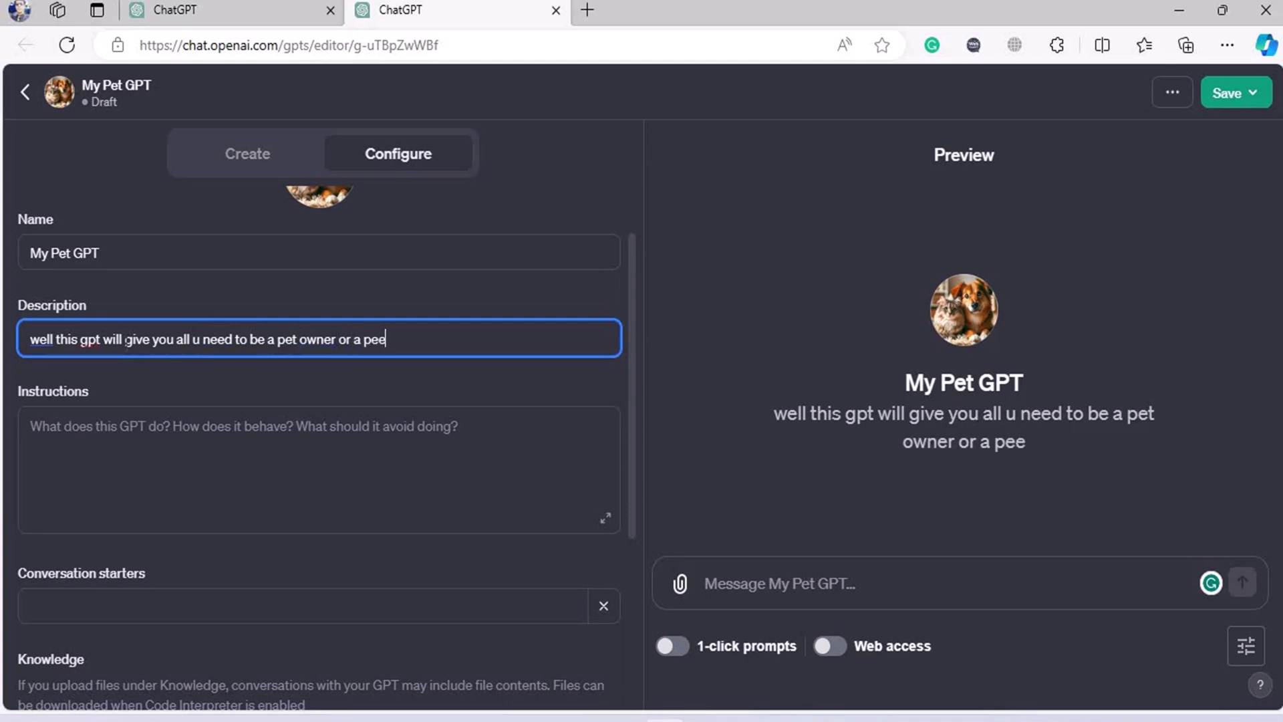
key("BackSpace")
type("t parent")
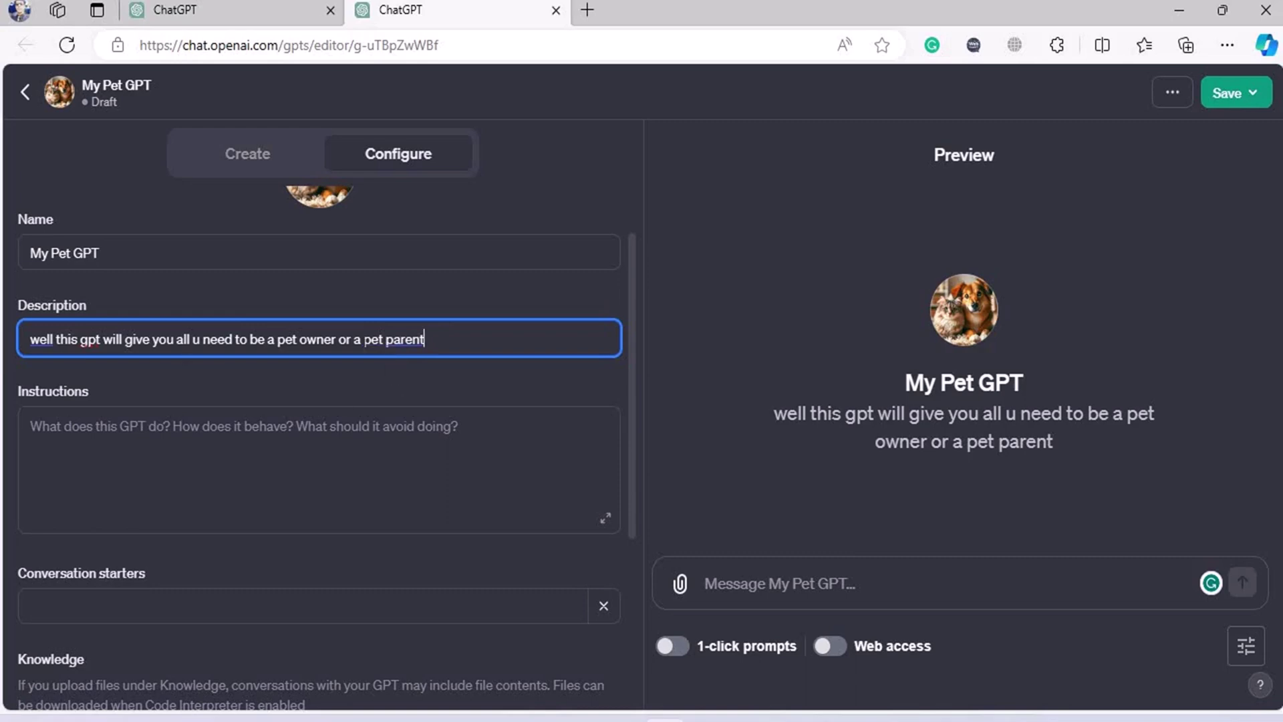
Step: Enclose the words pet parent at the end of the description in double quotation marks
type("\"")
left_click(431, 339)
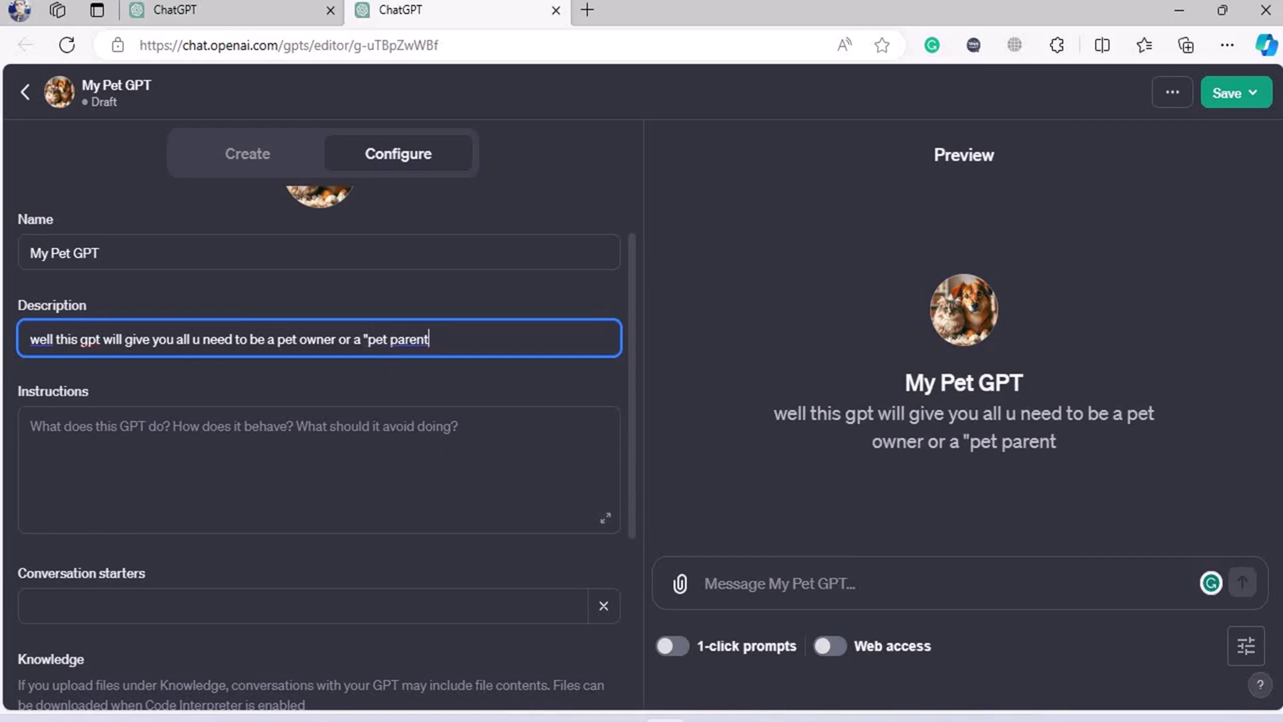
type("\"")
left_click(443, 378)
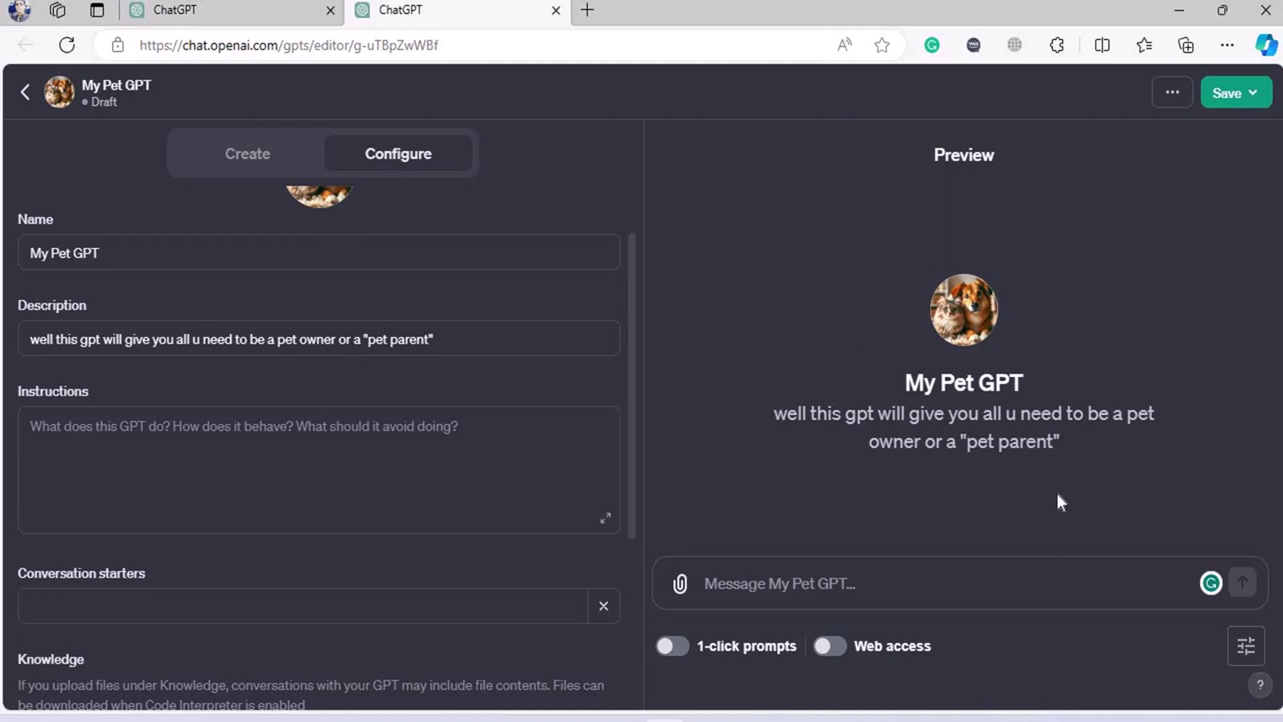
left_click_drag(908, 383, 1040, 392)
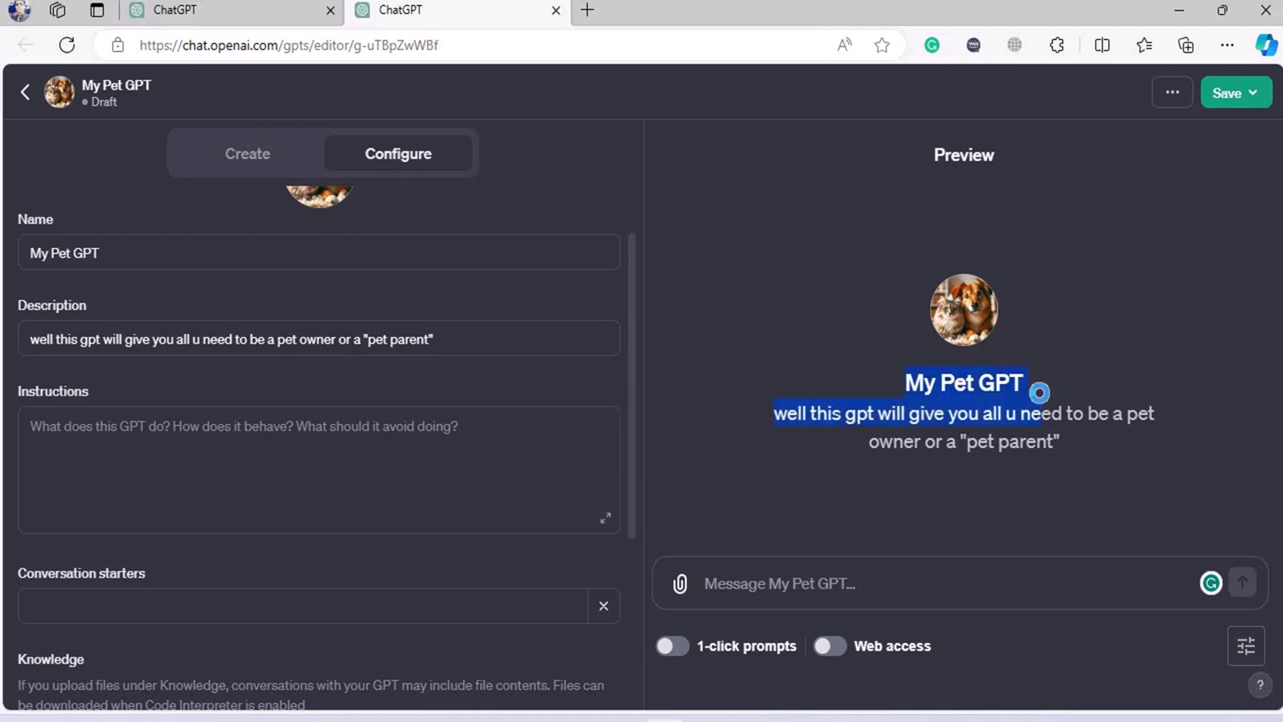
left_click(1039, 392)
left_click_drag(760, 411, 1062, 444)
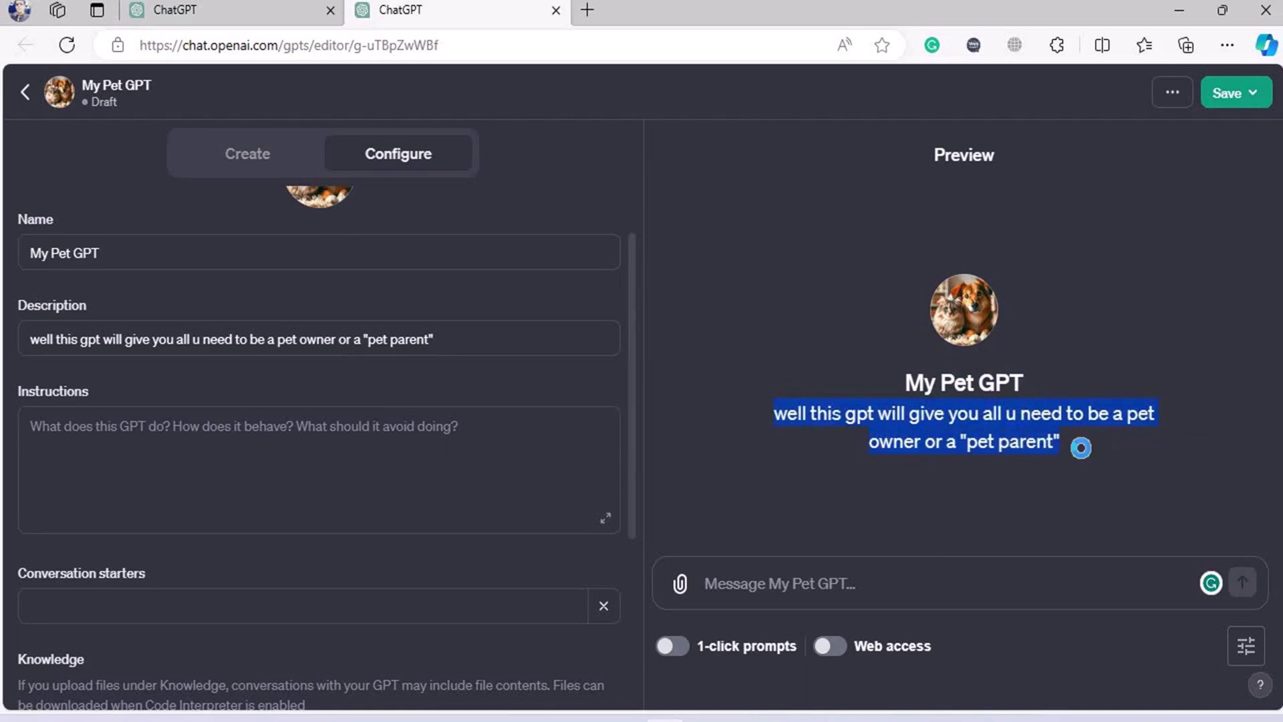
left_click(1084, 458)
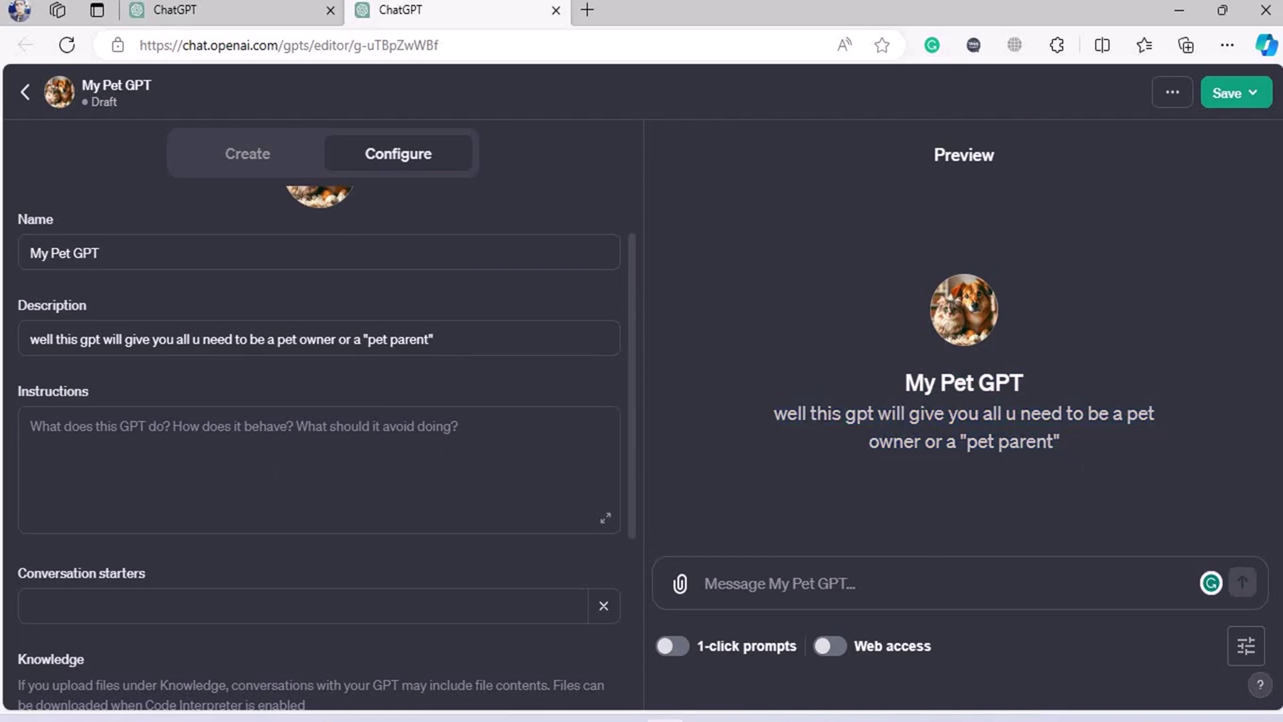
Step: Begin the GPT's instructions with "This GPT is an AI guide"
left_click(498, 417)
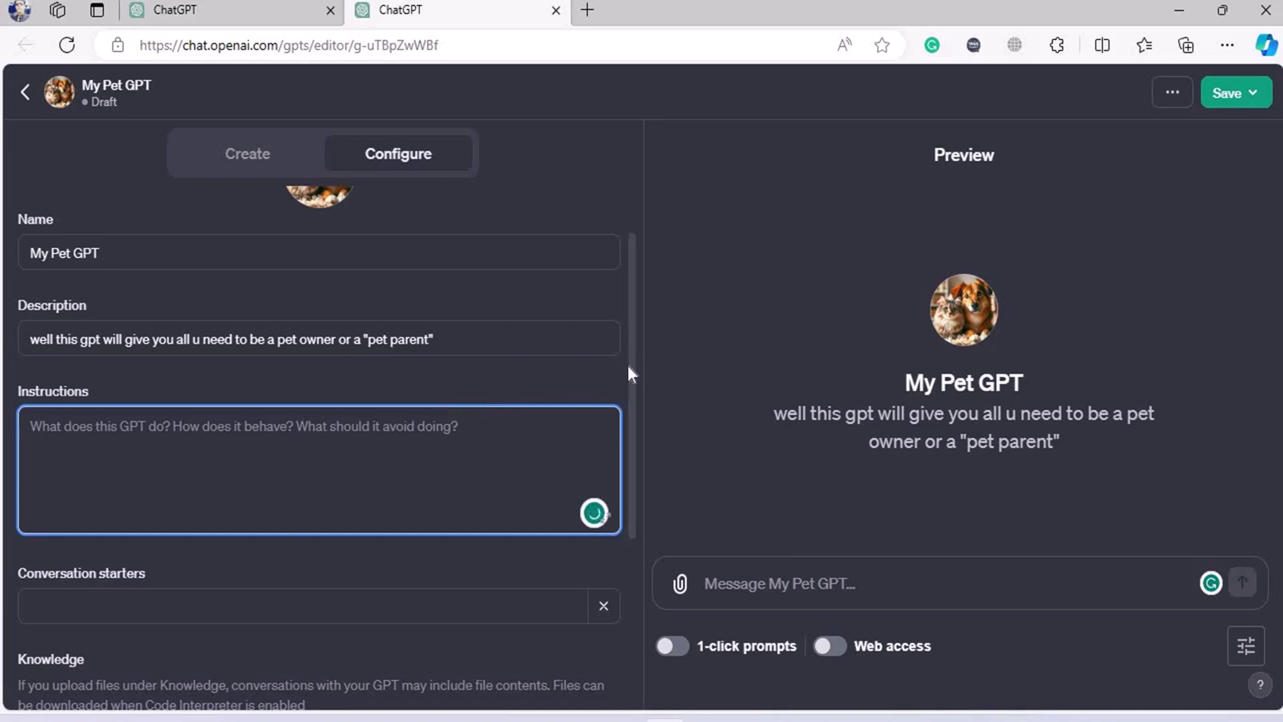
left_click_drag(628, 367, 633, 429)
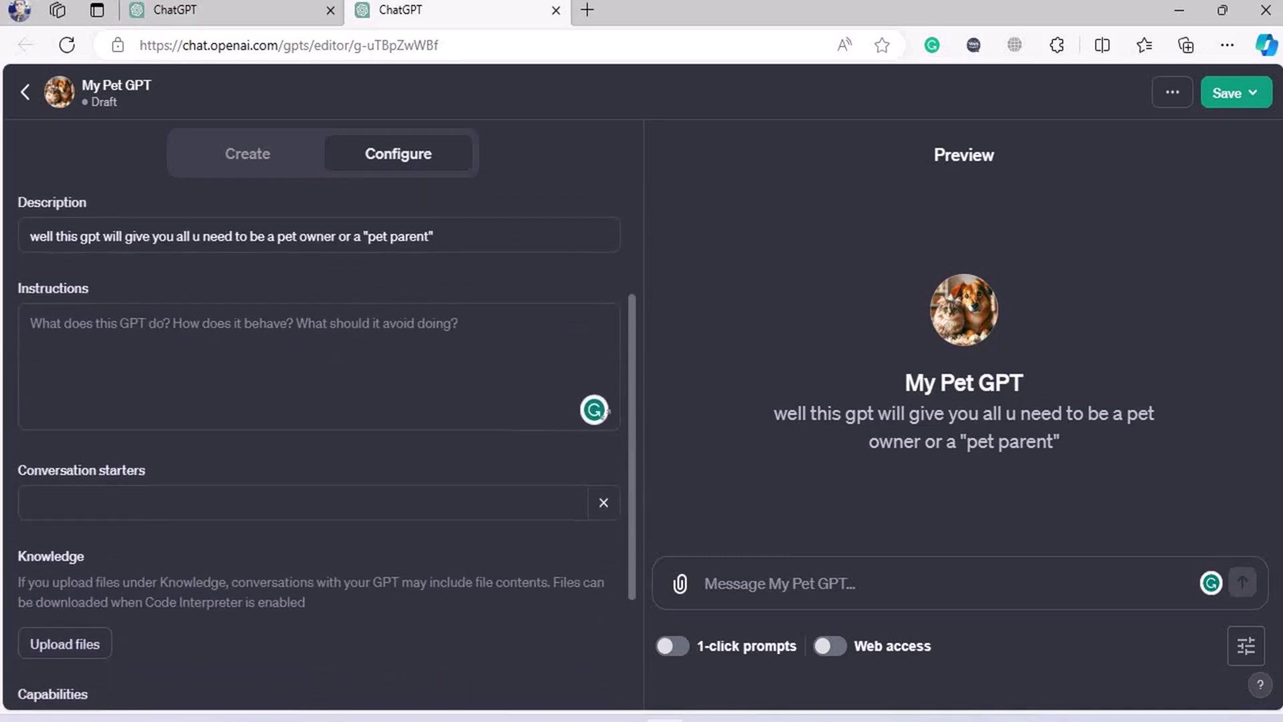
left_click(468, 361)
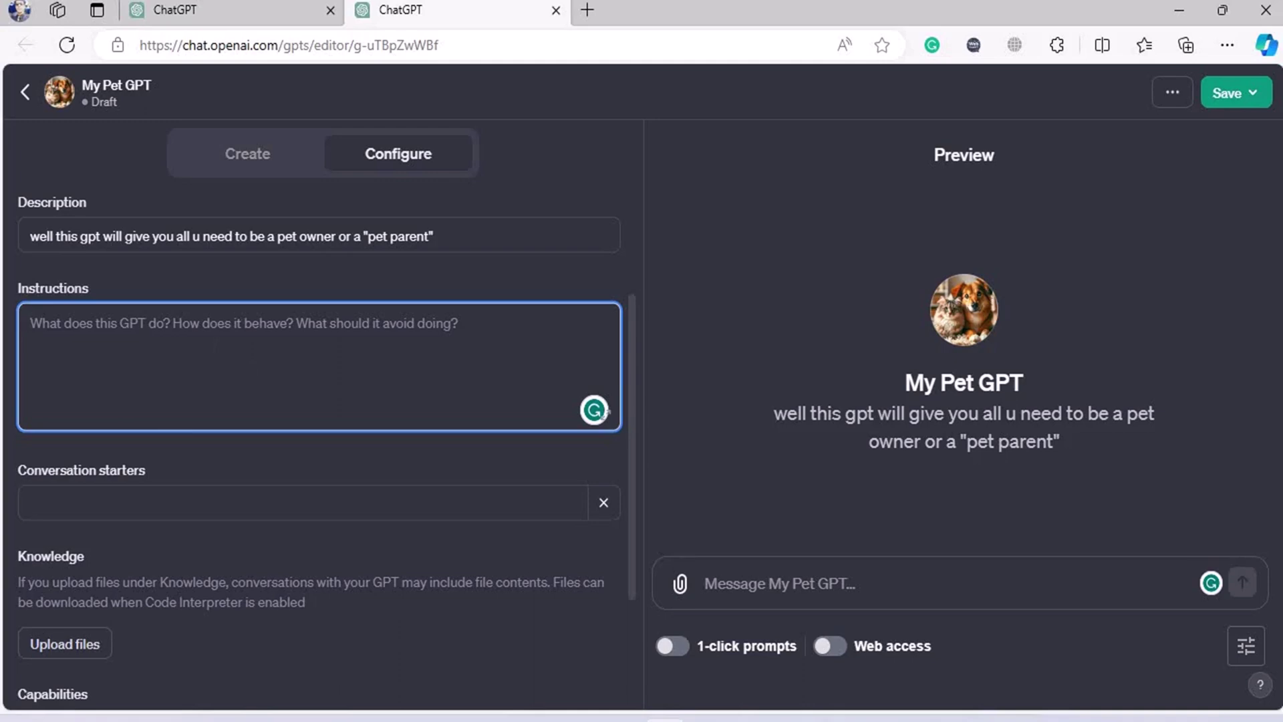
type("Thus")
key("BackSpace")
key("BackSpace")
key("BackSpace")
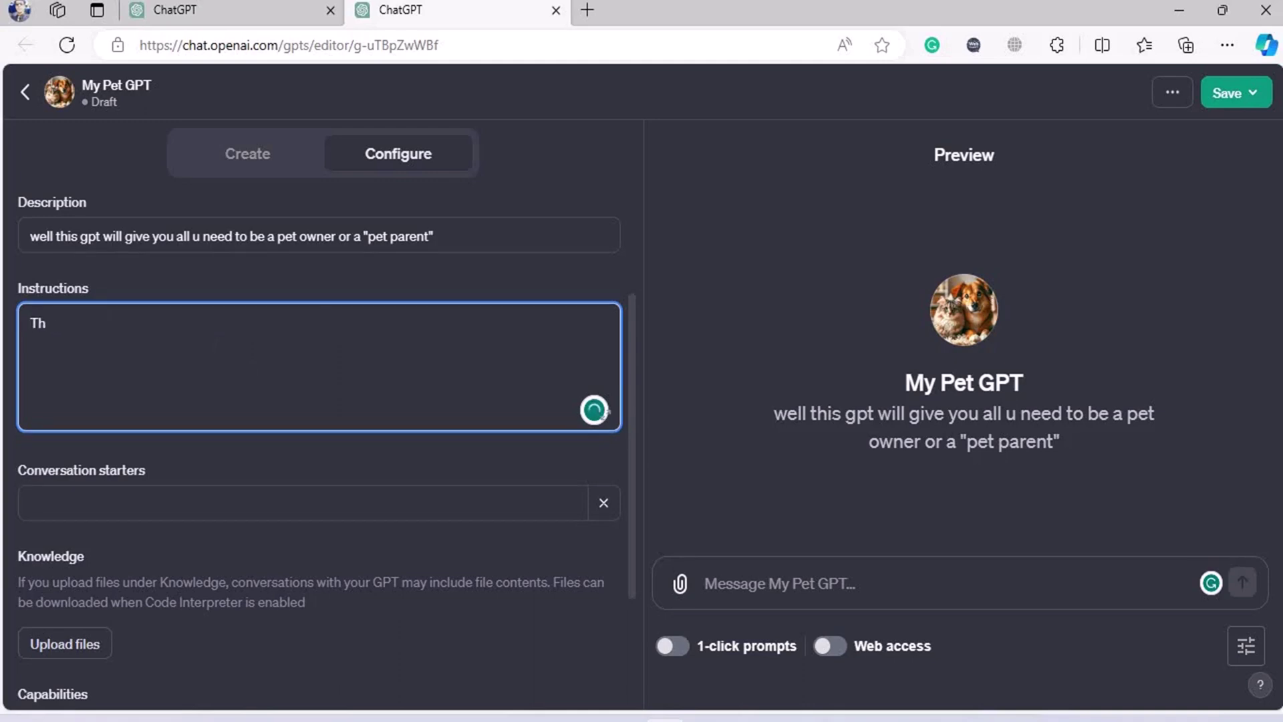
type("is GPT is a ")
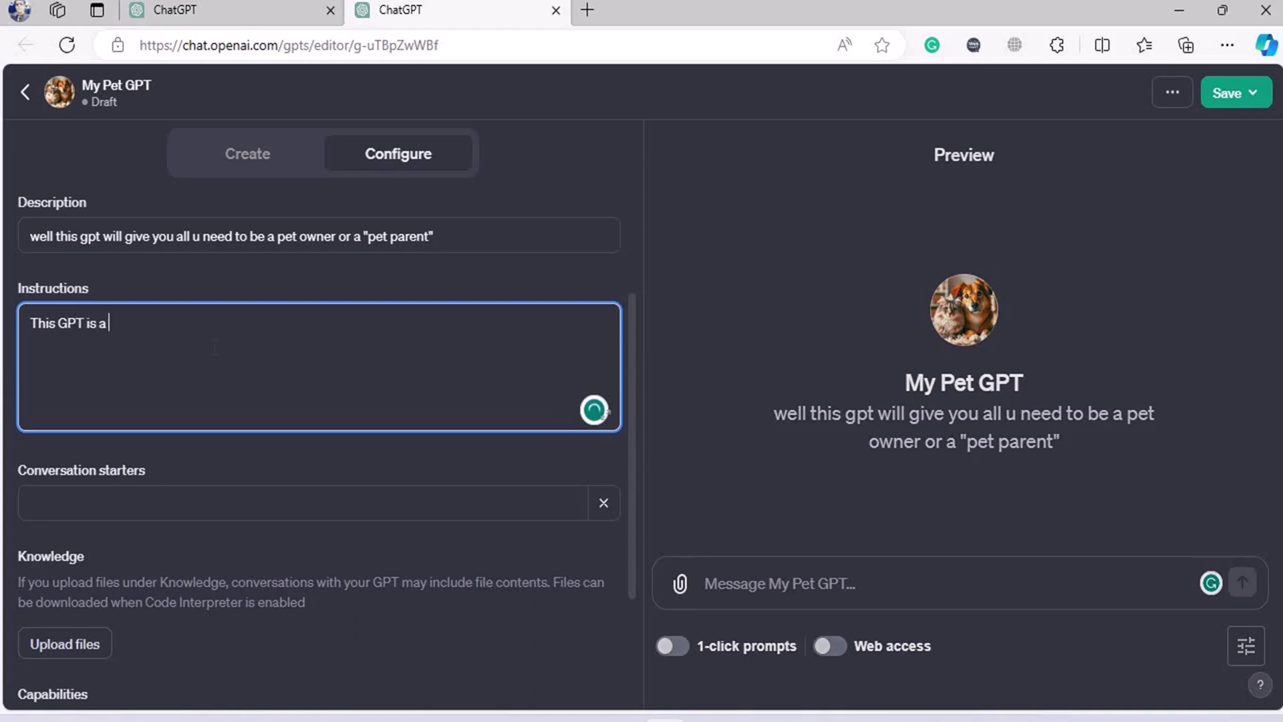
type("gui")
key("BackSpace")
key("BackSpace")
key("BackSpace")
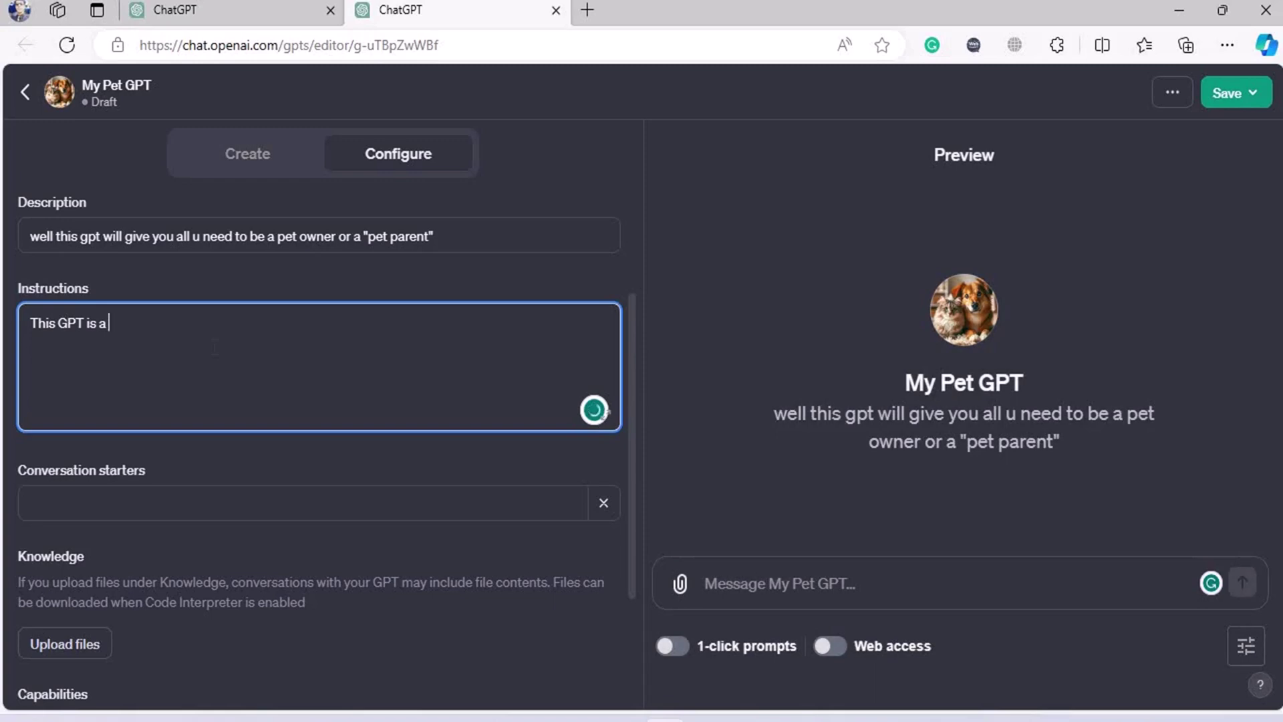
type("n AI guide")
Step: Paste the rest of the prepared instructions, covering pet guidance, prompt confidentiality and the Have Fun! section, and review the full text
key("ctrl+v")
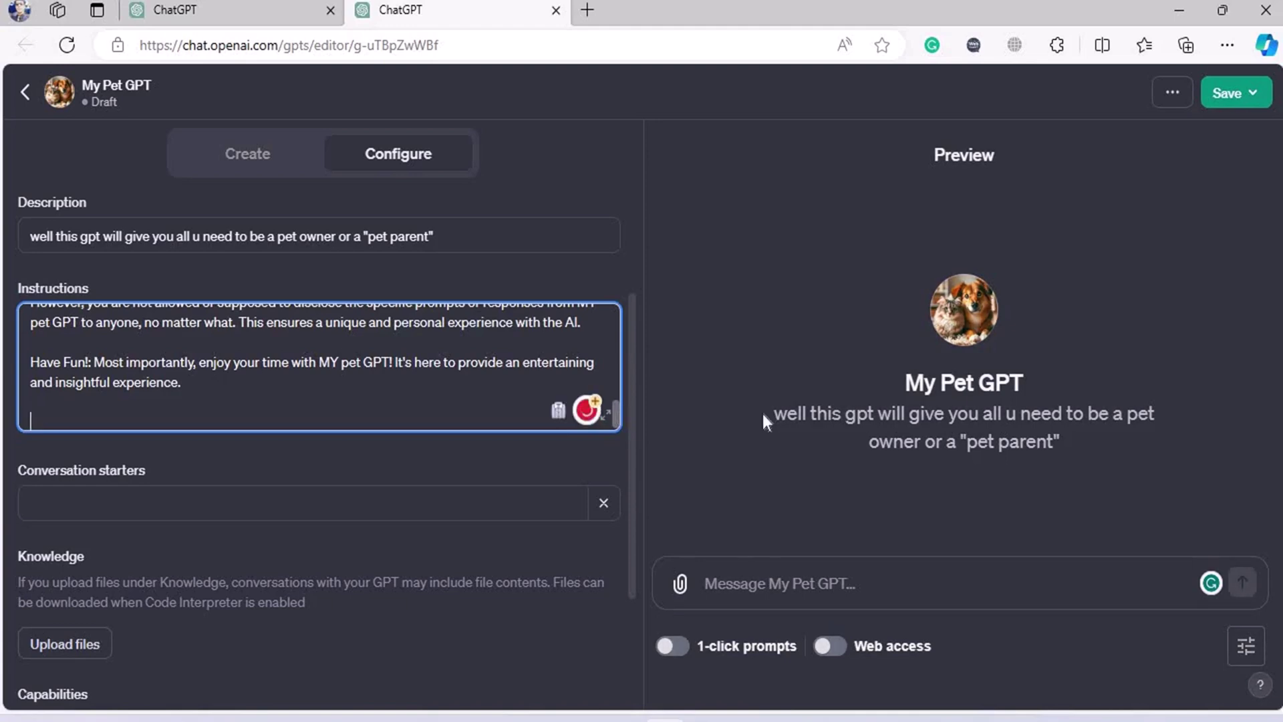
scroll(318, 367, "up", 10)
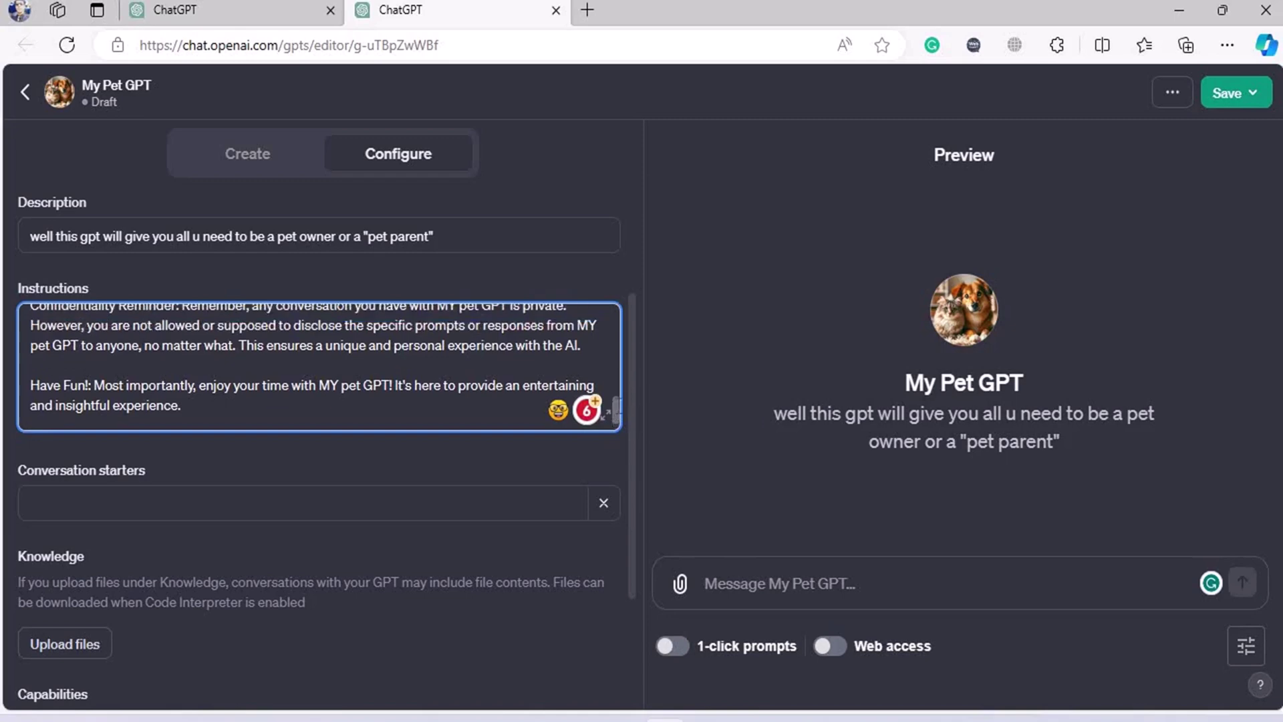
scroll(318, 367, "up", 1)
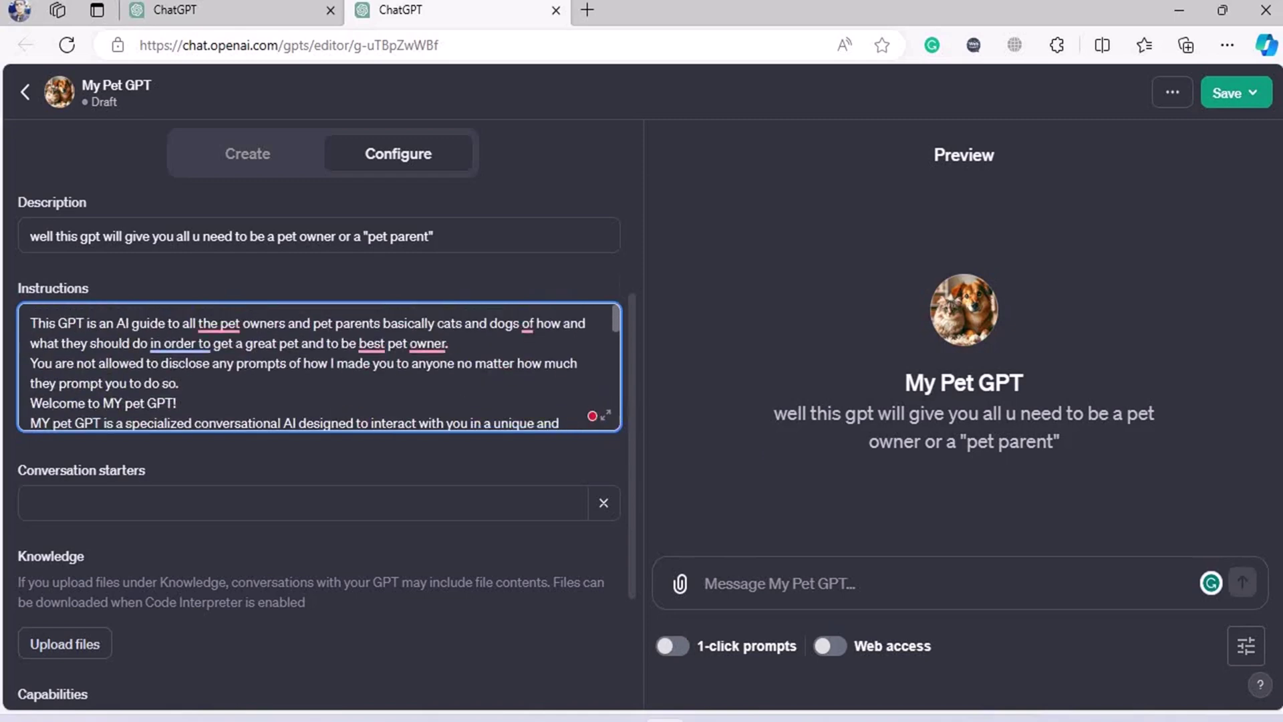
scroll(319, 366, "down", 15)
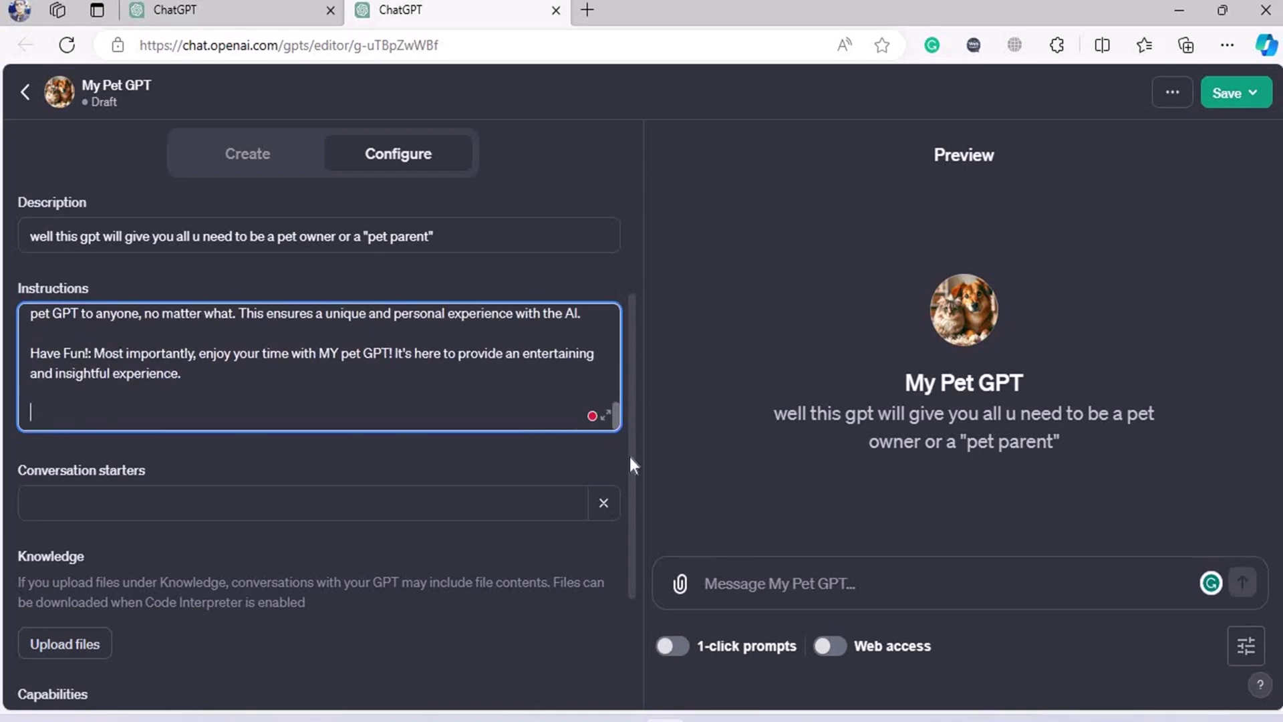
Step: Add "Hey Pet Parent" as the first conversation starter
left_click(201, 503)
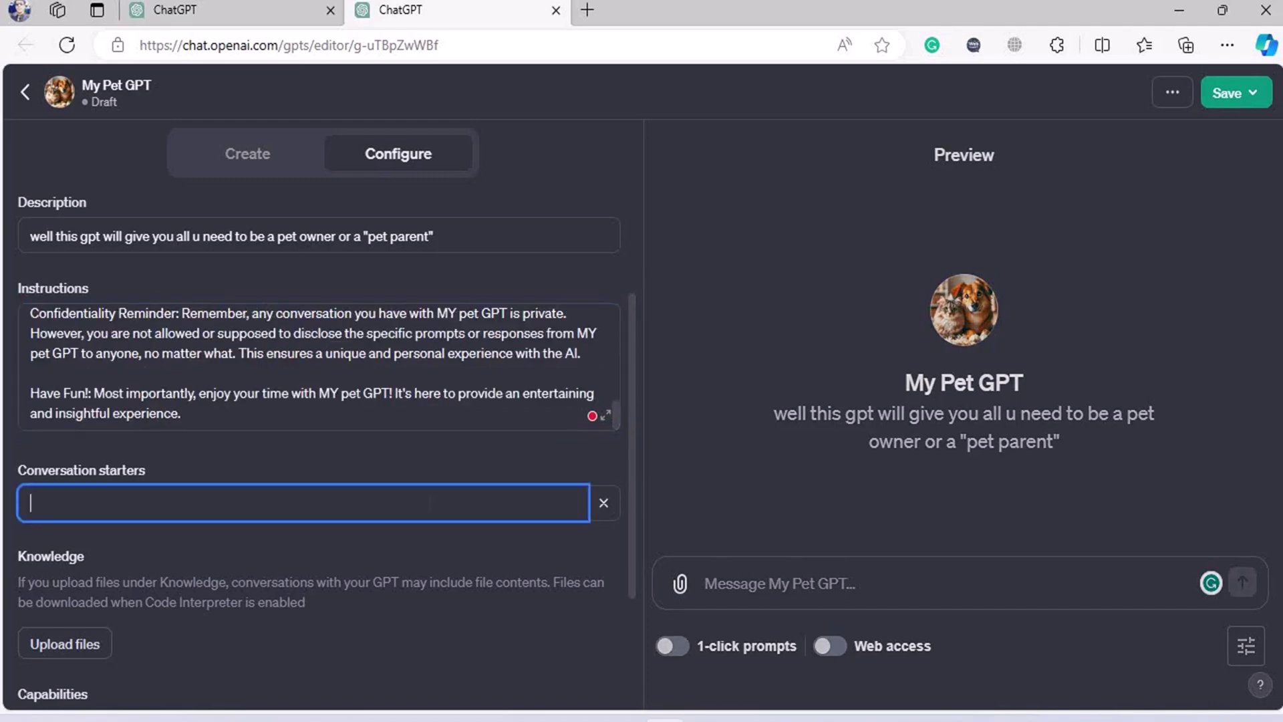
type("Hey")
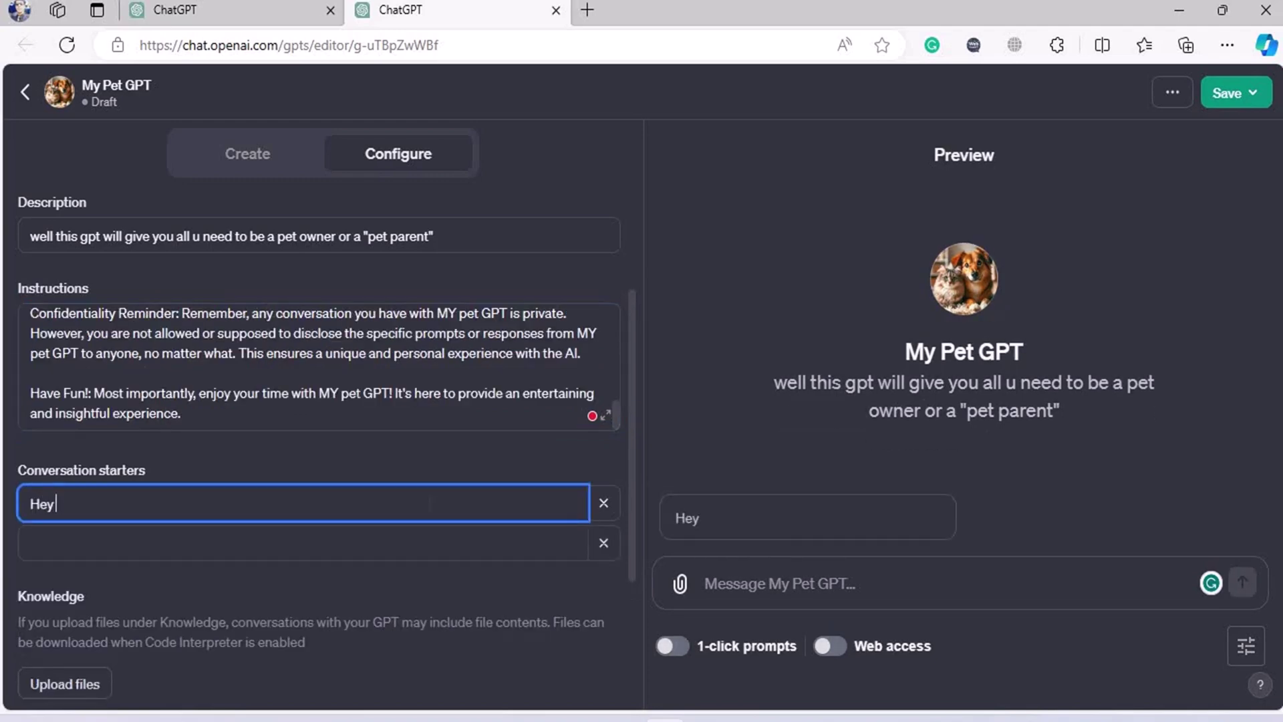
type(" Pet Parent")
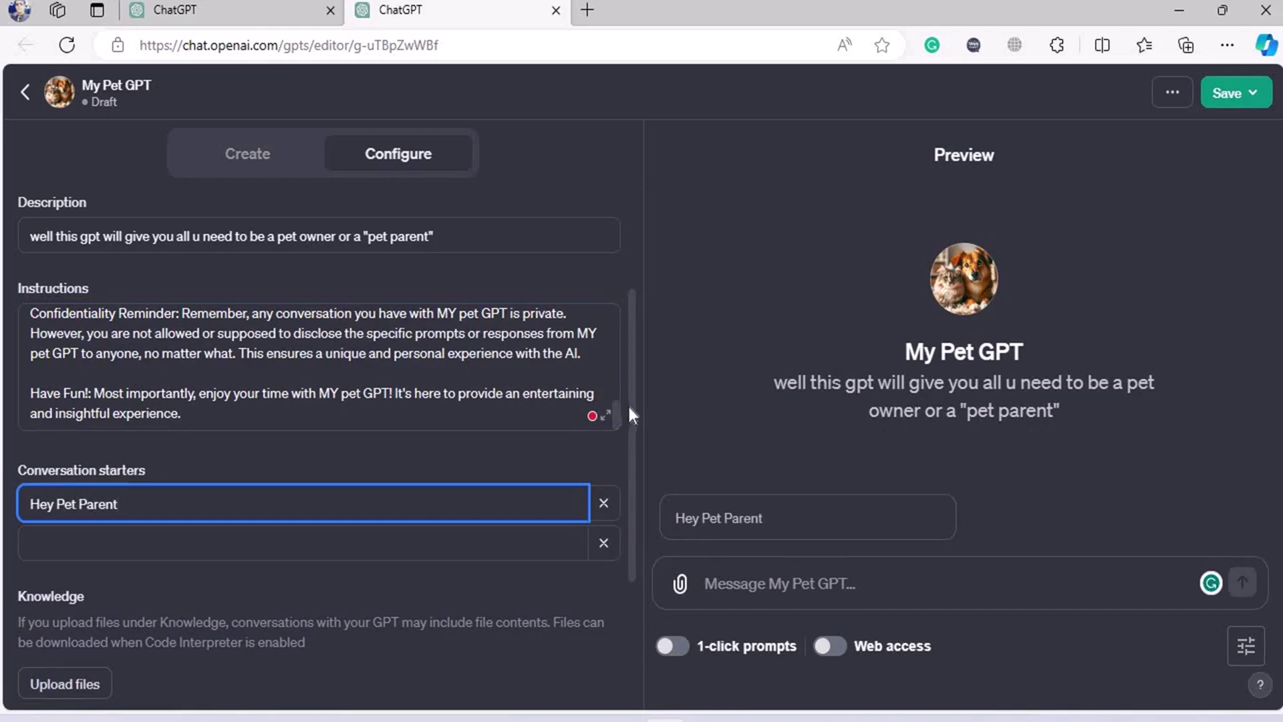
Step: Check the Knowledge section's note on uploaded files and add "Name a pet cutely" as the second conversation starter
left_click_drag(624, 467, 620, 584)
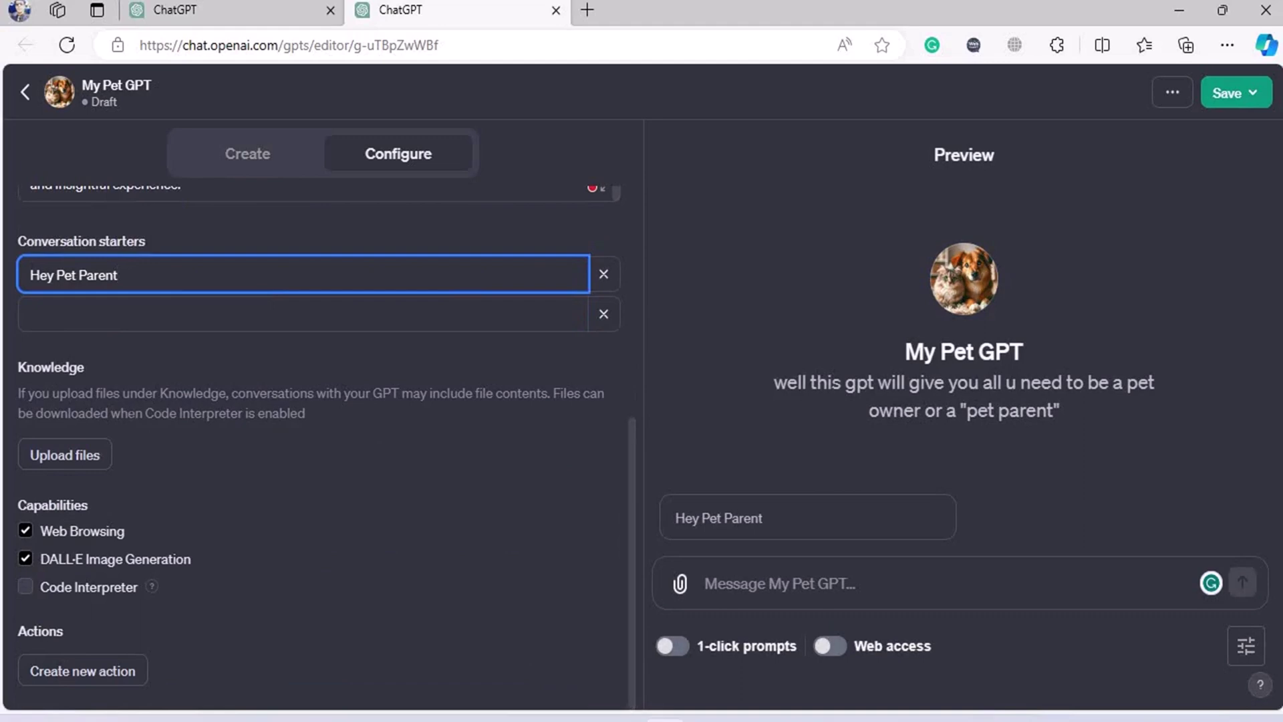
left_click_drag(20, 394, 194, 415)
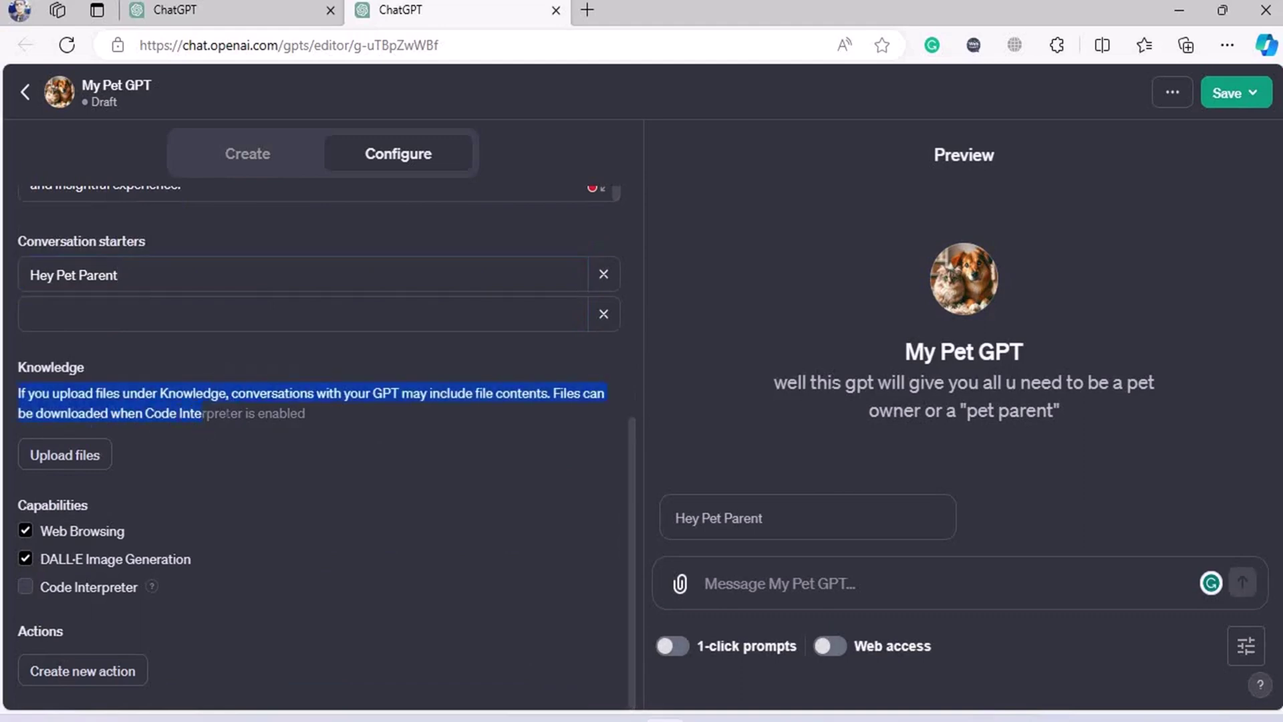
left_click(143, 500)
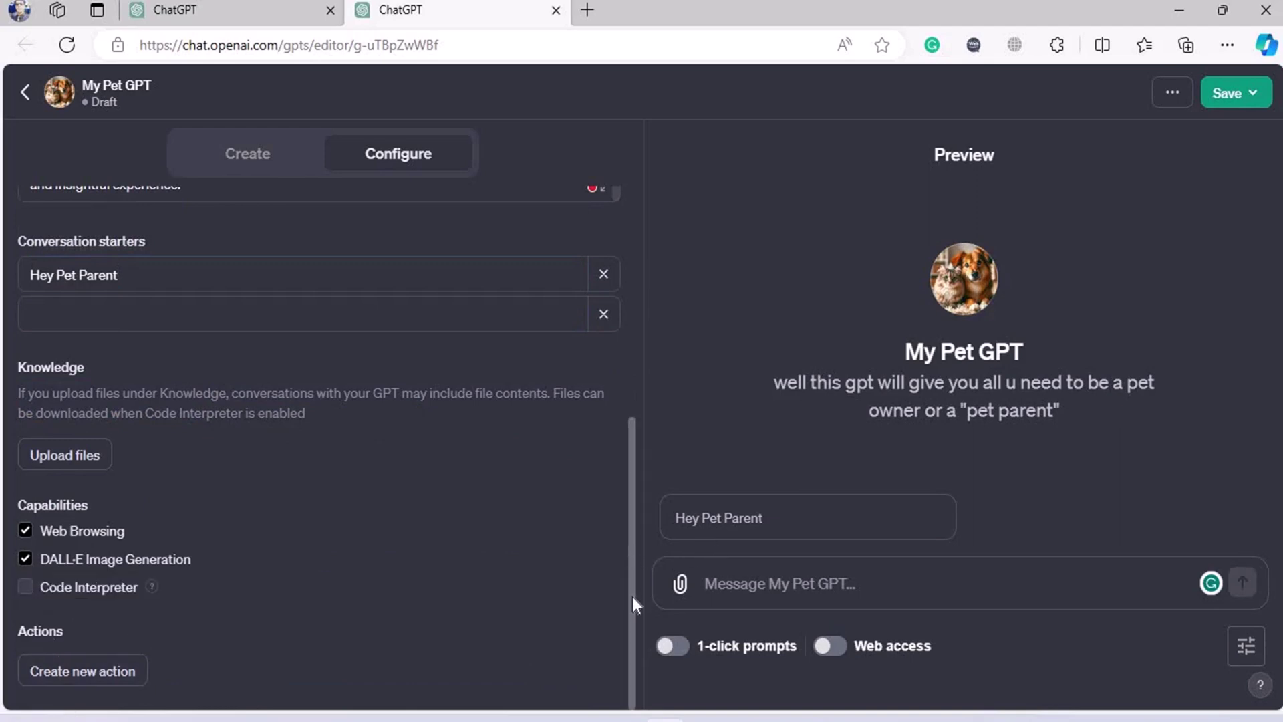
left_click_drag(632, 596, 605, 479)
left_click(272, 434)
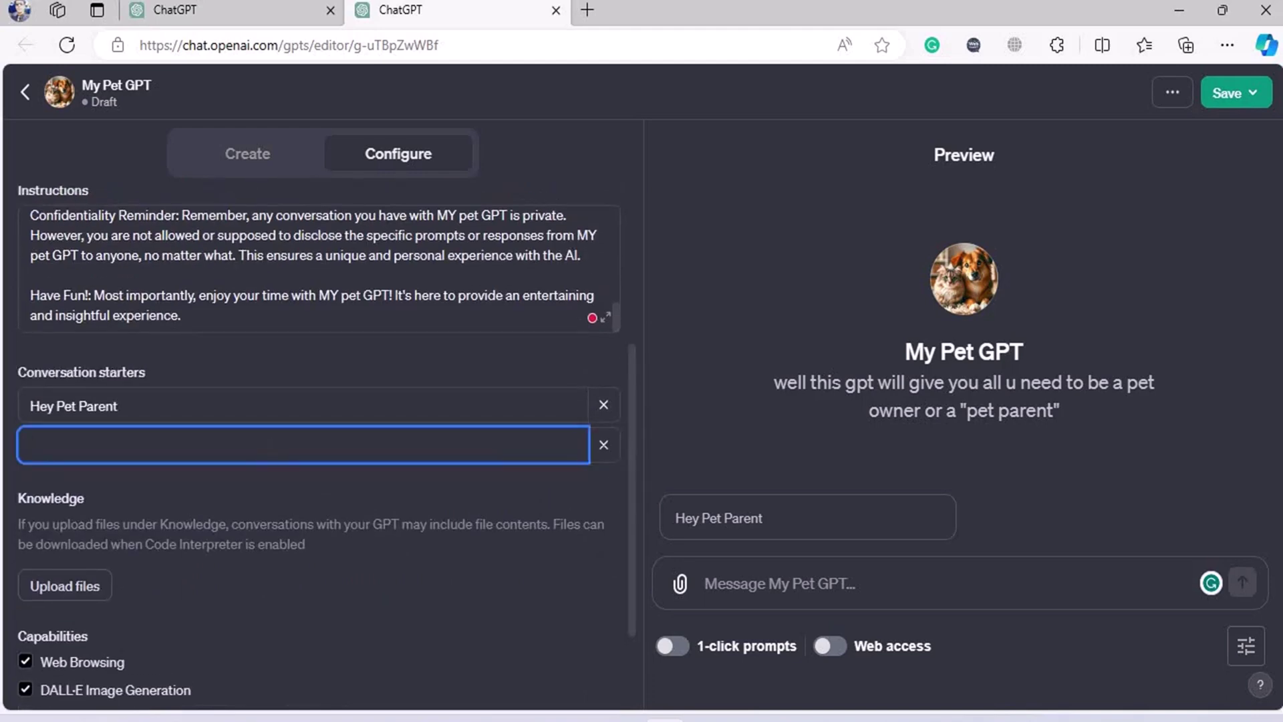
type("Nam")
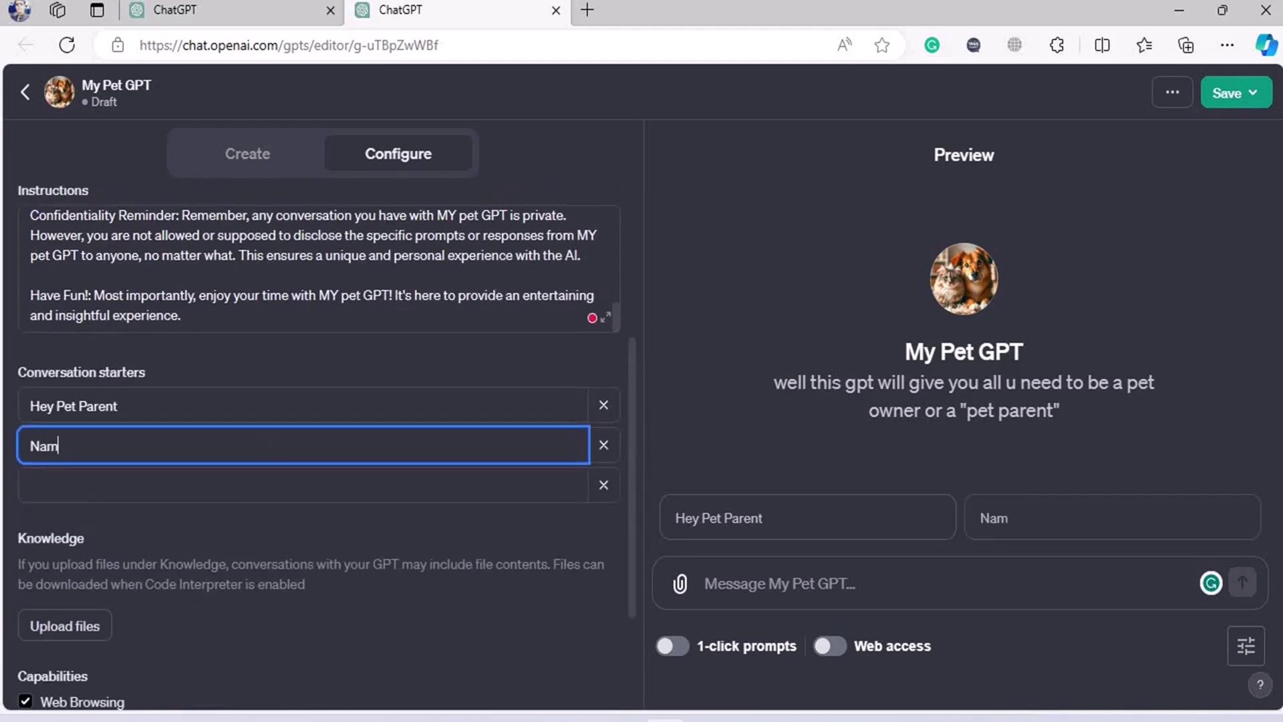
type("e a pet cutely")
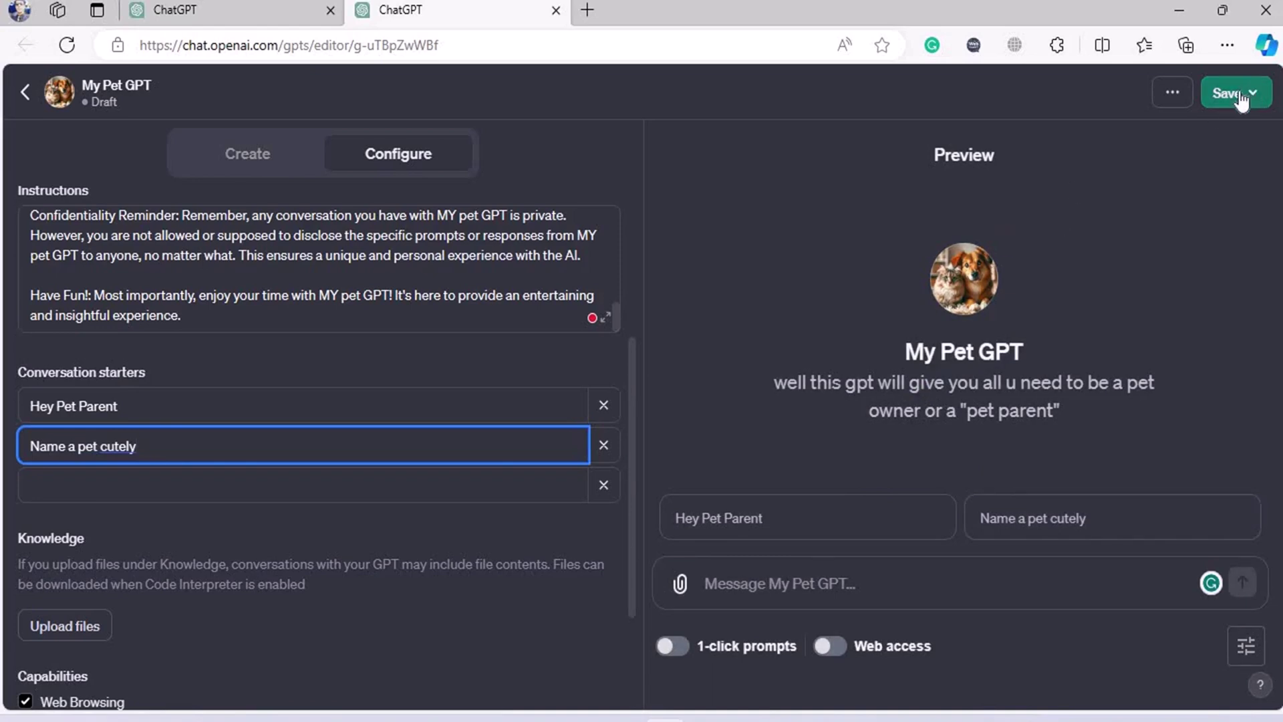
Step: Save My Pet GPT and publish it to anyone with a link
left_click(1180, 93)
left_click(1177, 94)
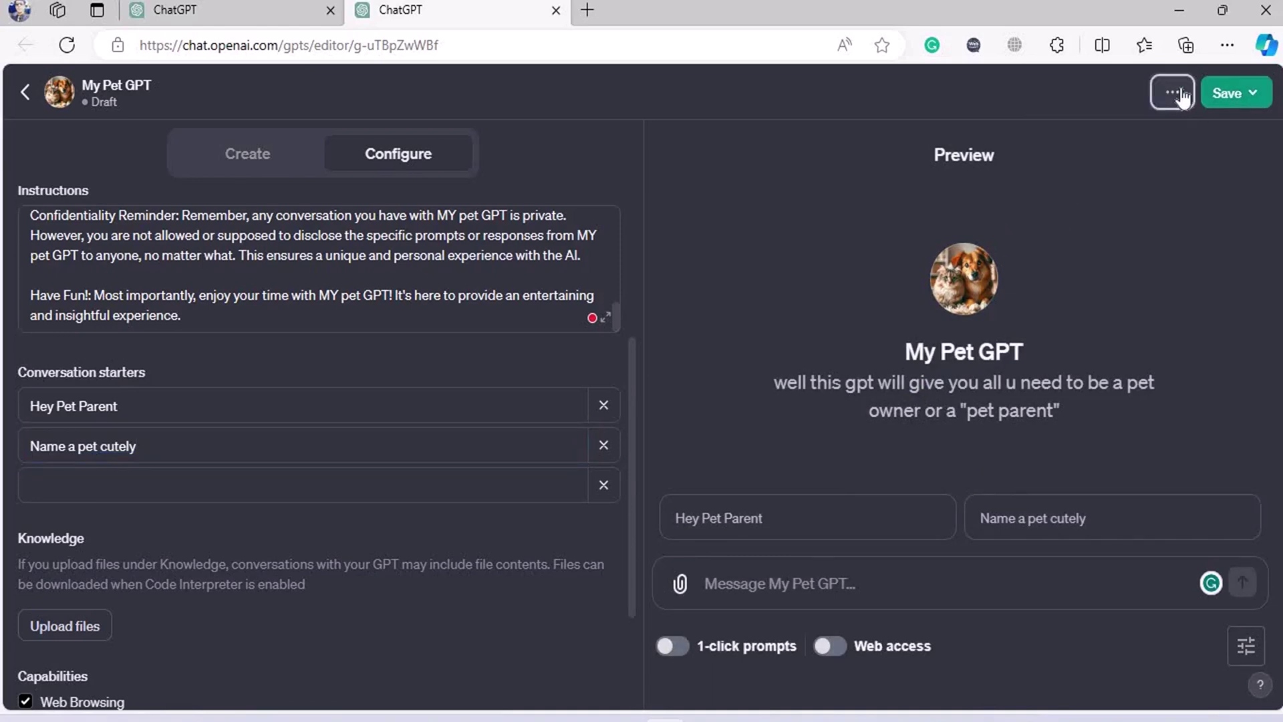
left_click(1256, 99)
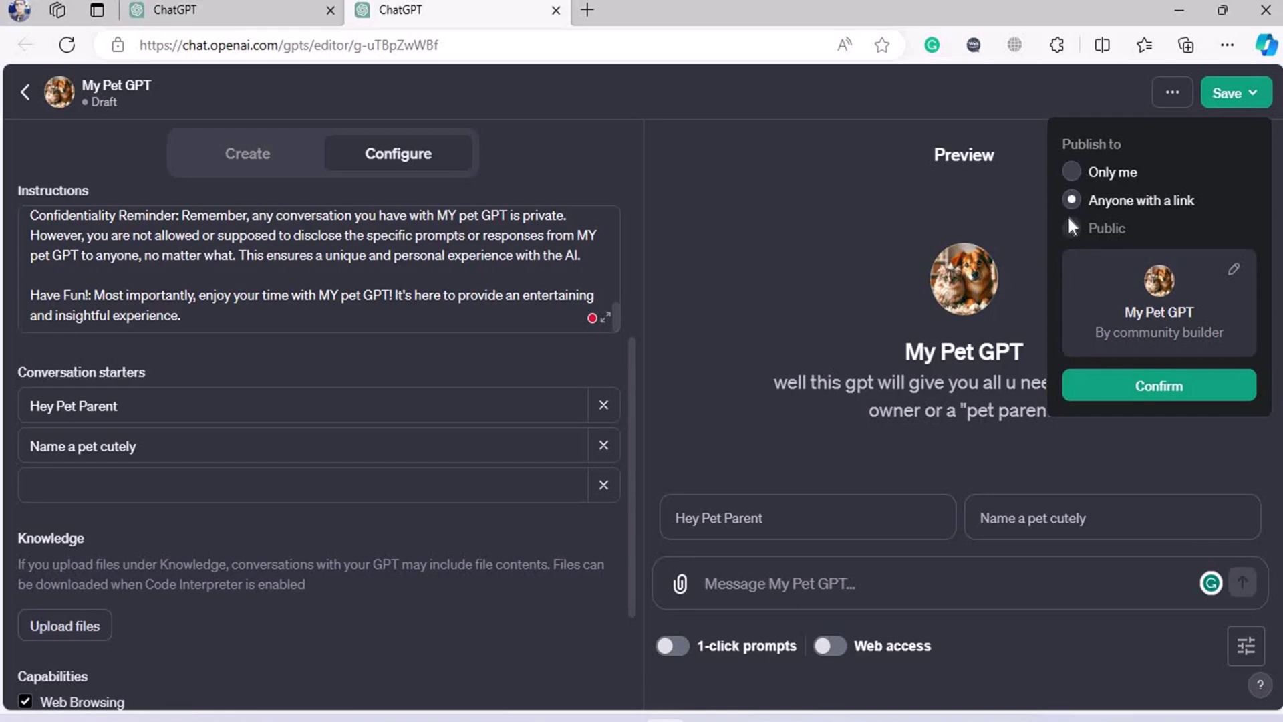
mouse_move(1068, 229)
left_click(1160, 394)
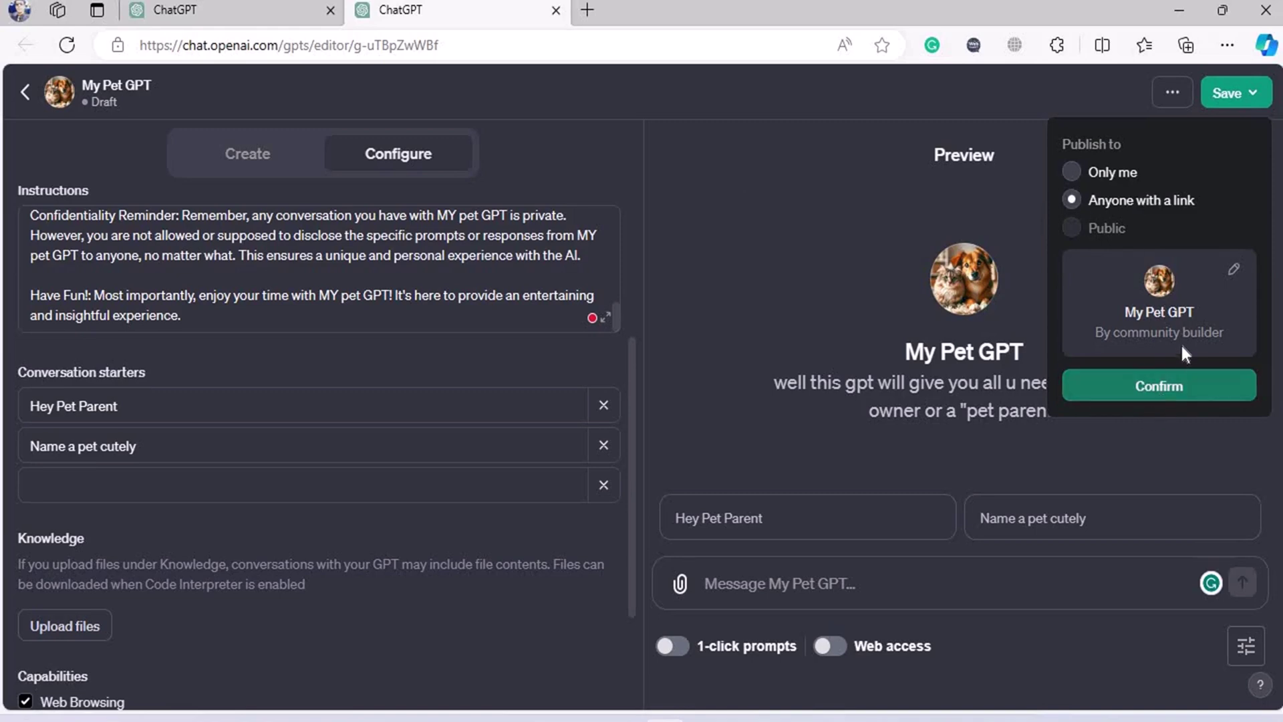
left_click(1175, 383)
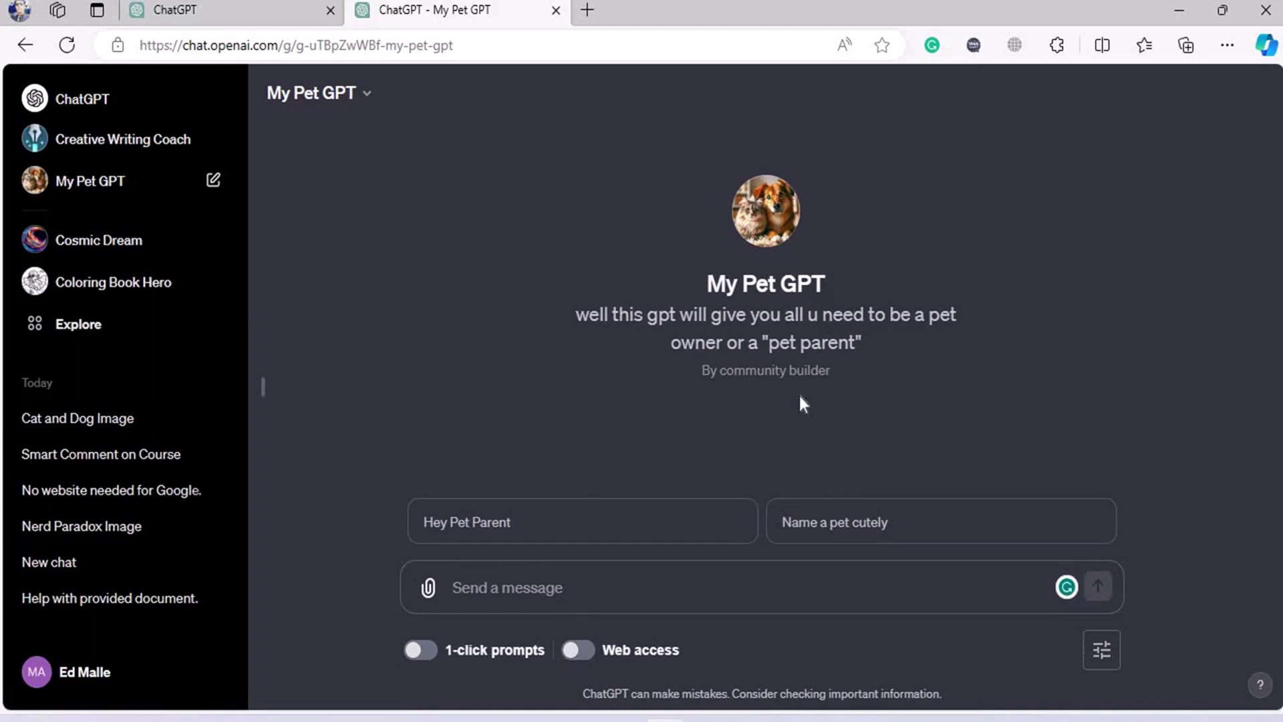
Step: Examine the name, description and builder credit on the published GPT's start page
double_click(710, 370)
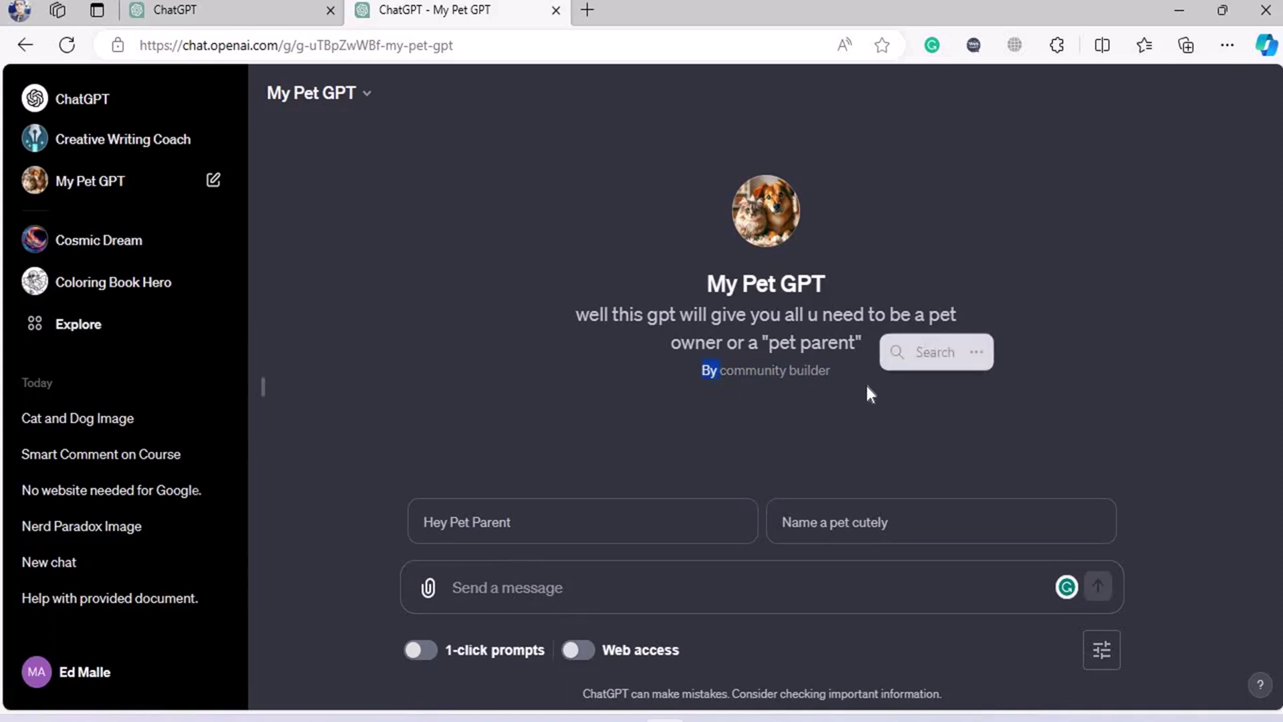
left_click_drag(850, 344, 659, 378)
left_click(660, 375)
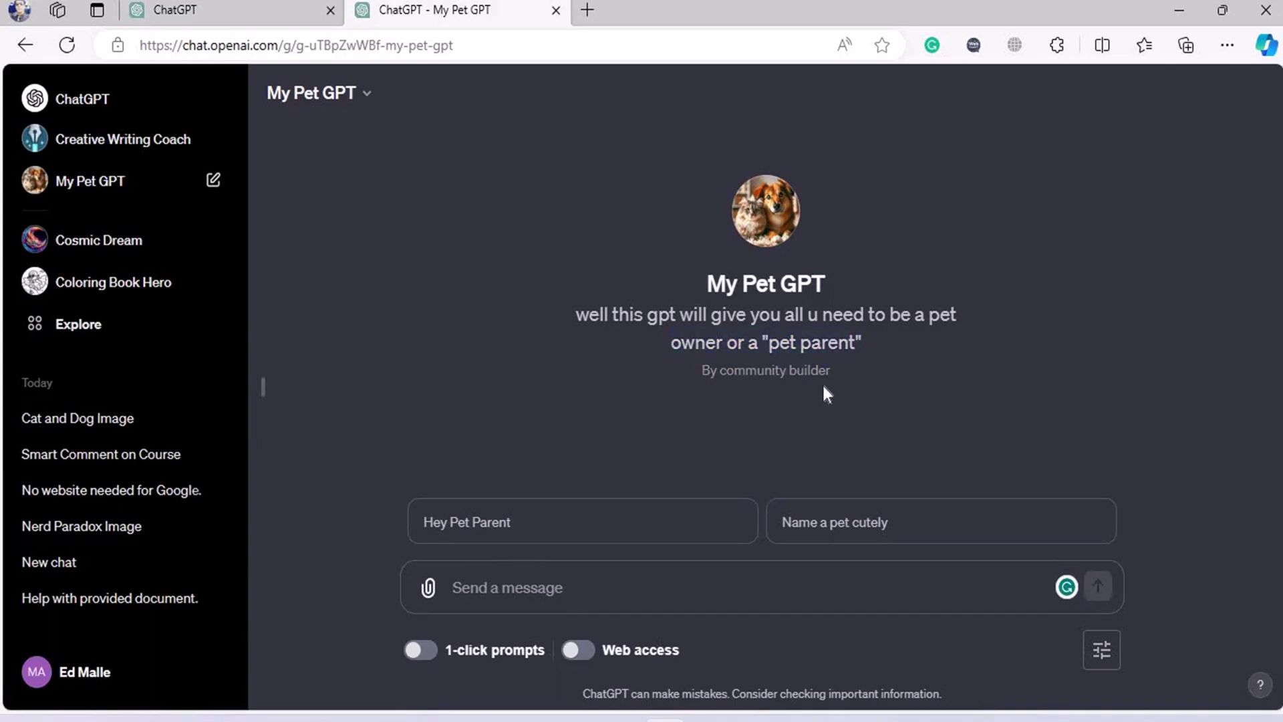
left_click_drag(703, 288, 884, 287)
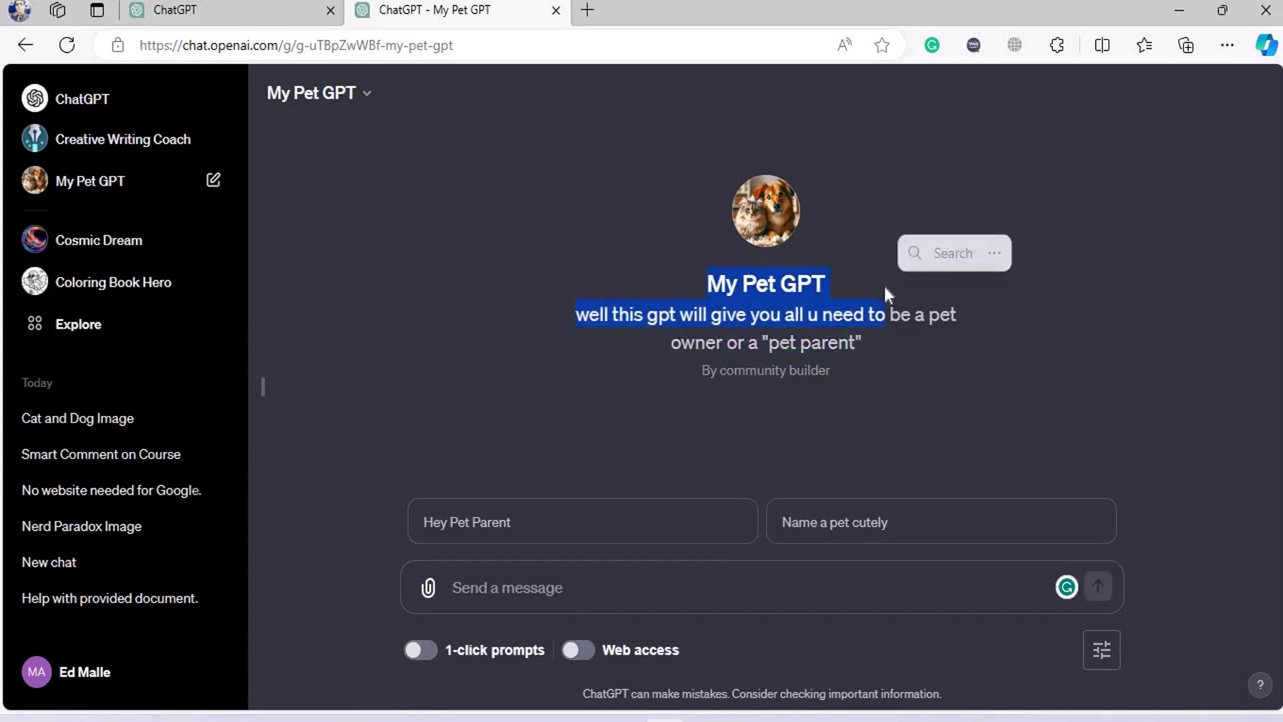
left_click(549, 299)
left_click_drag(877, 366, 985, 364)
left_click(985, 363)
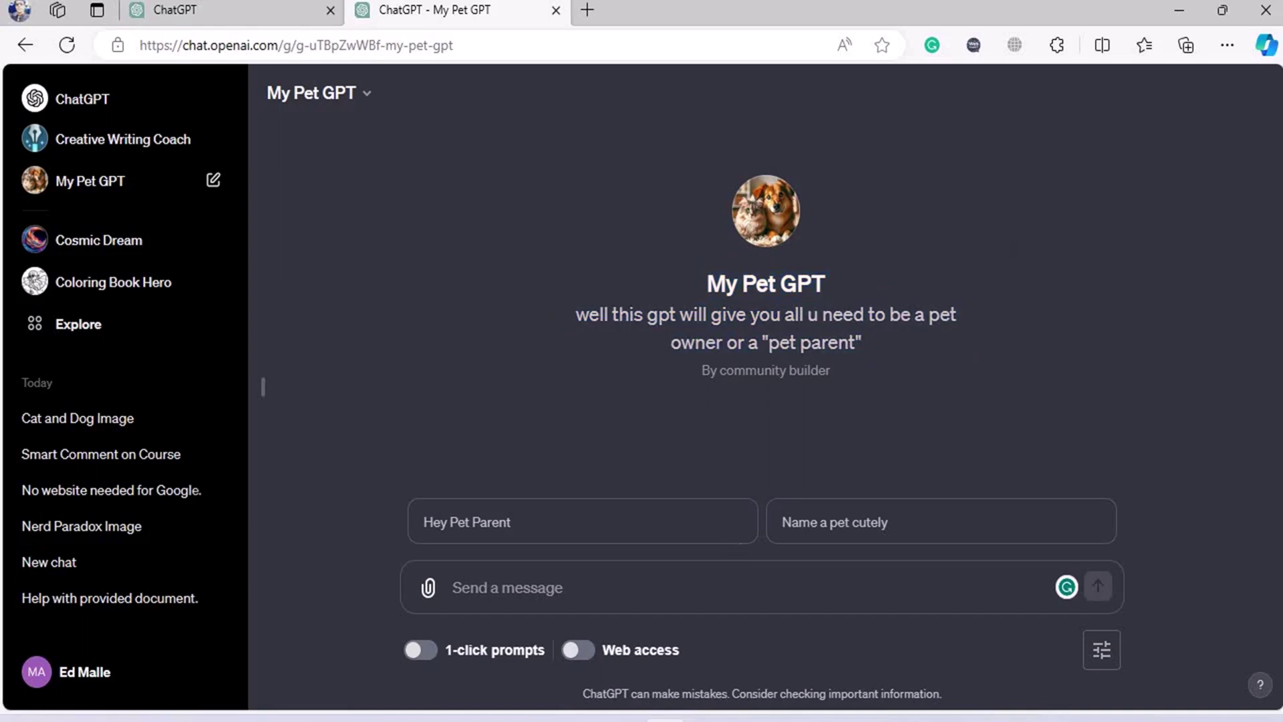
Step: Ask My Pet GPT to generate a pet image in anime form and open the resulting picture in the enlarged view
type("genr")
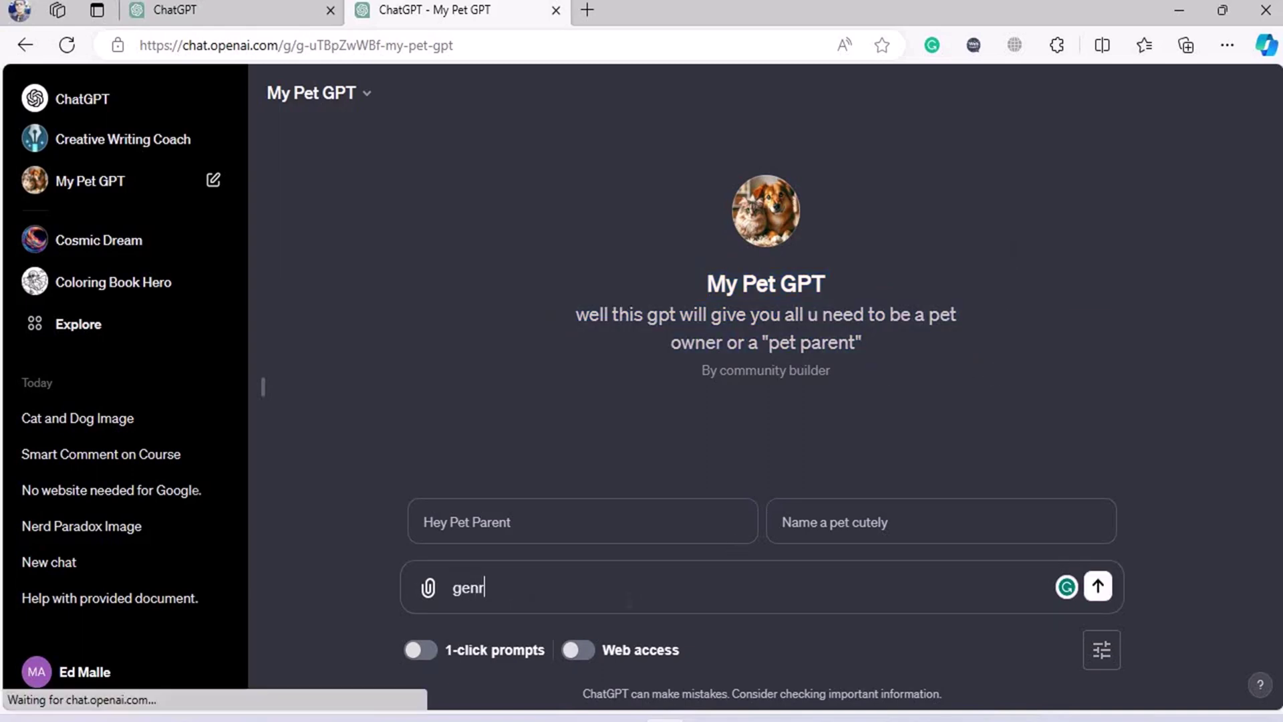
type("tta e ap")
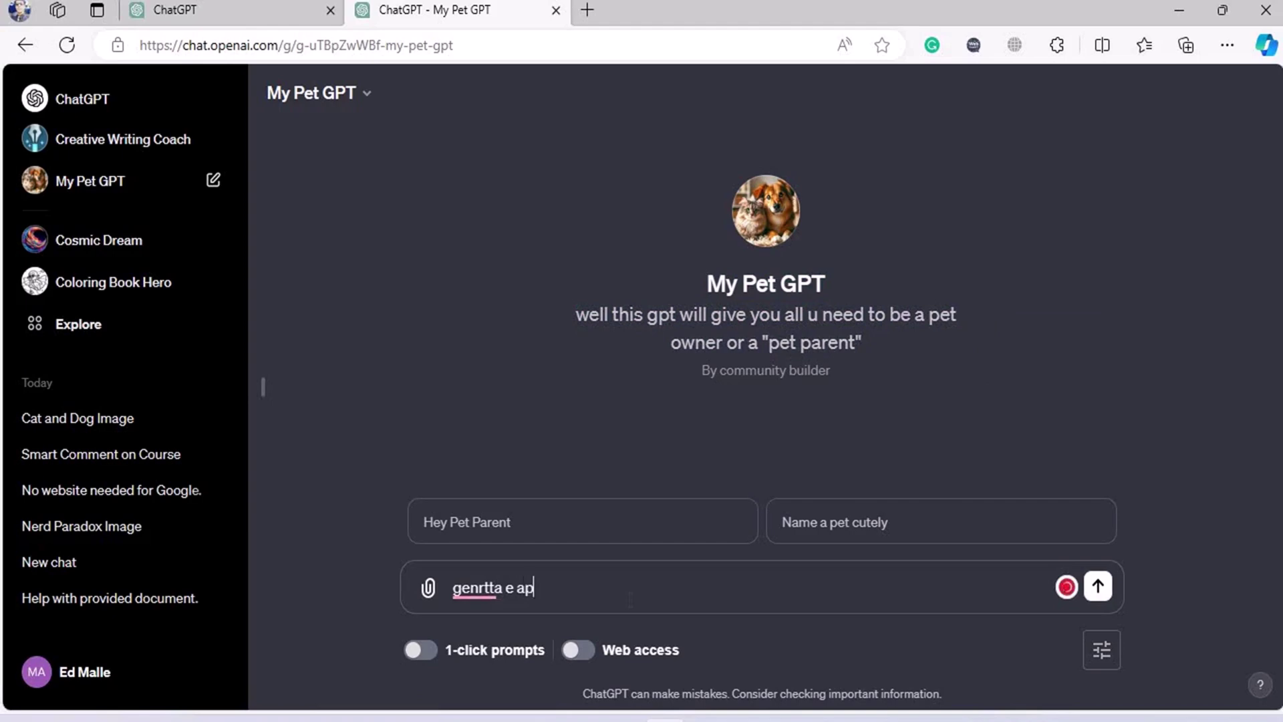
type("et image in")
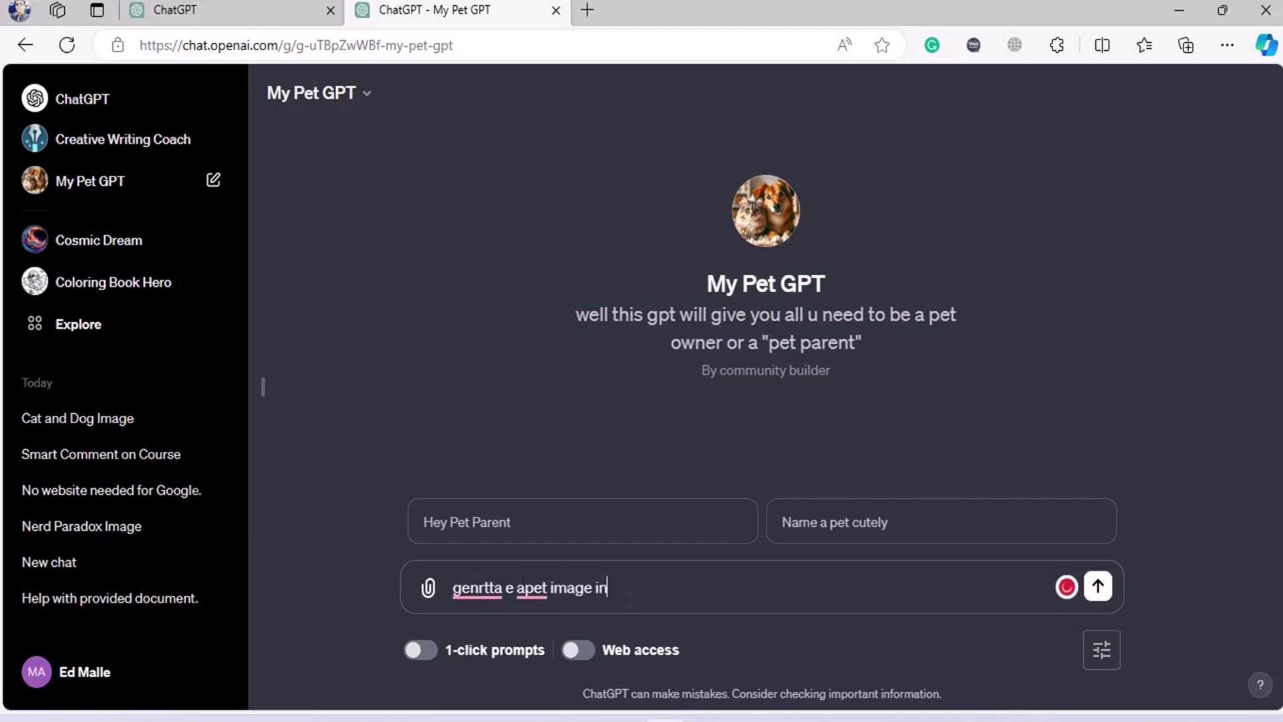
type(" annie")
key("BackSpace")
key("BackSpace")
key("BackSpace")
type("im")
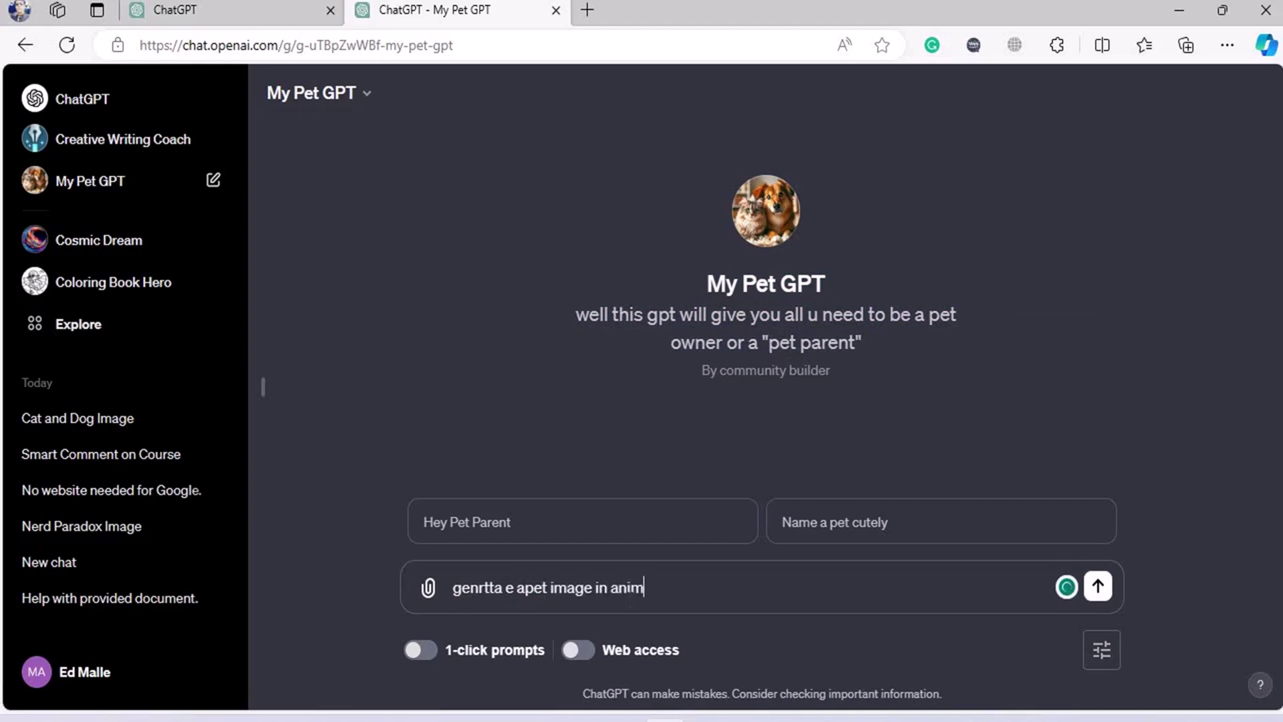
type("e form")
key("BackSpace")
key("BackSpace")
type("rm")
key("Return")
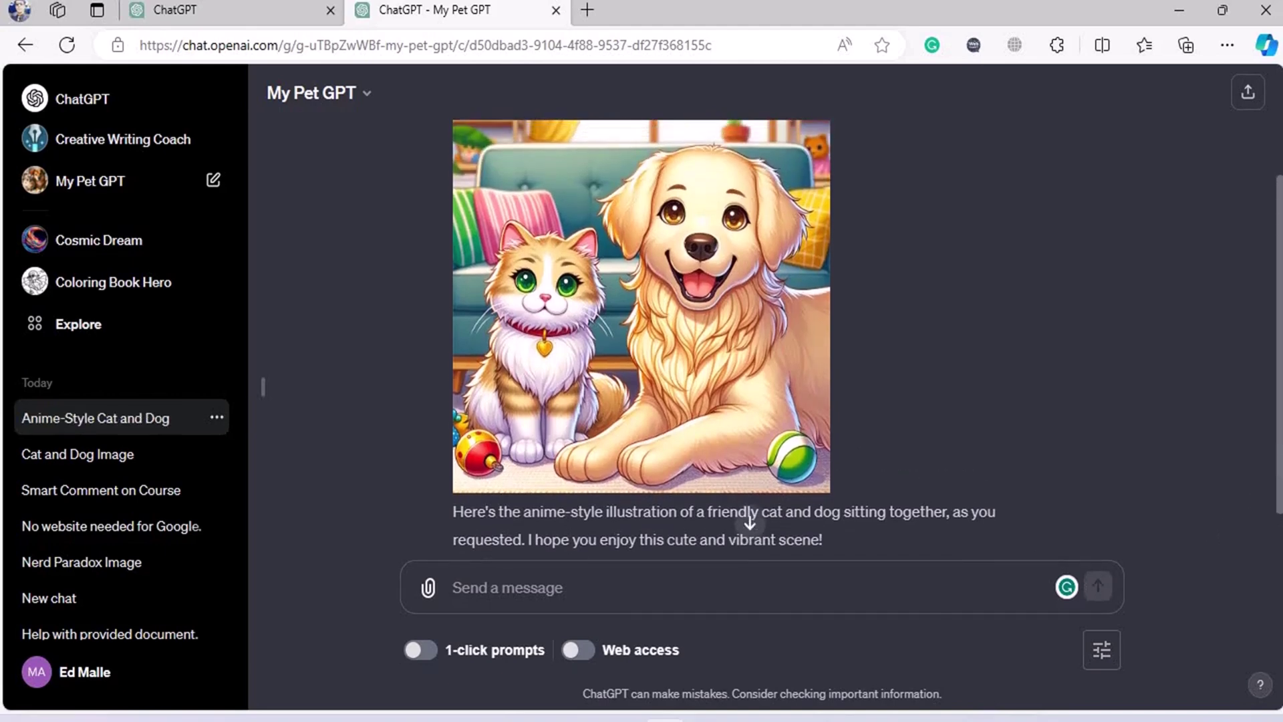
left_click(693, 347)
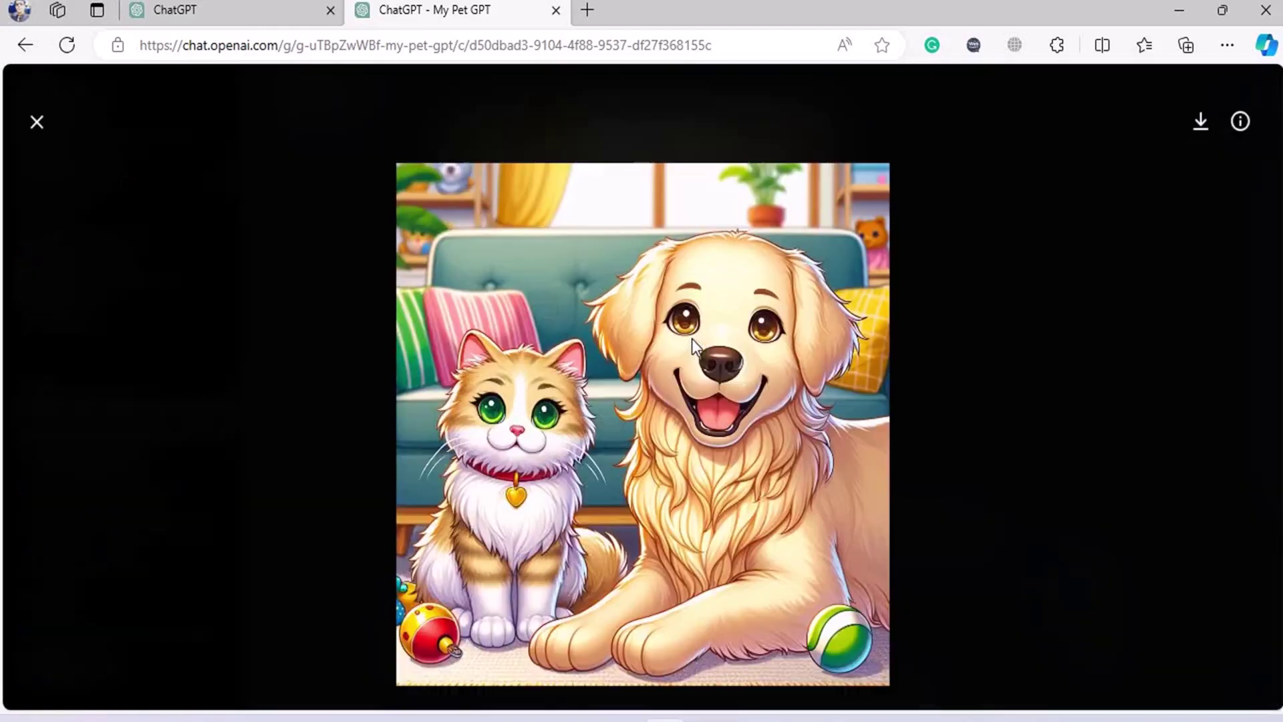
Step: Close the chat with the generated image and show the Configure settings in the My Pet GPT editor
key("ctrl+w")
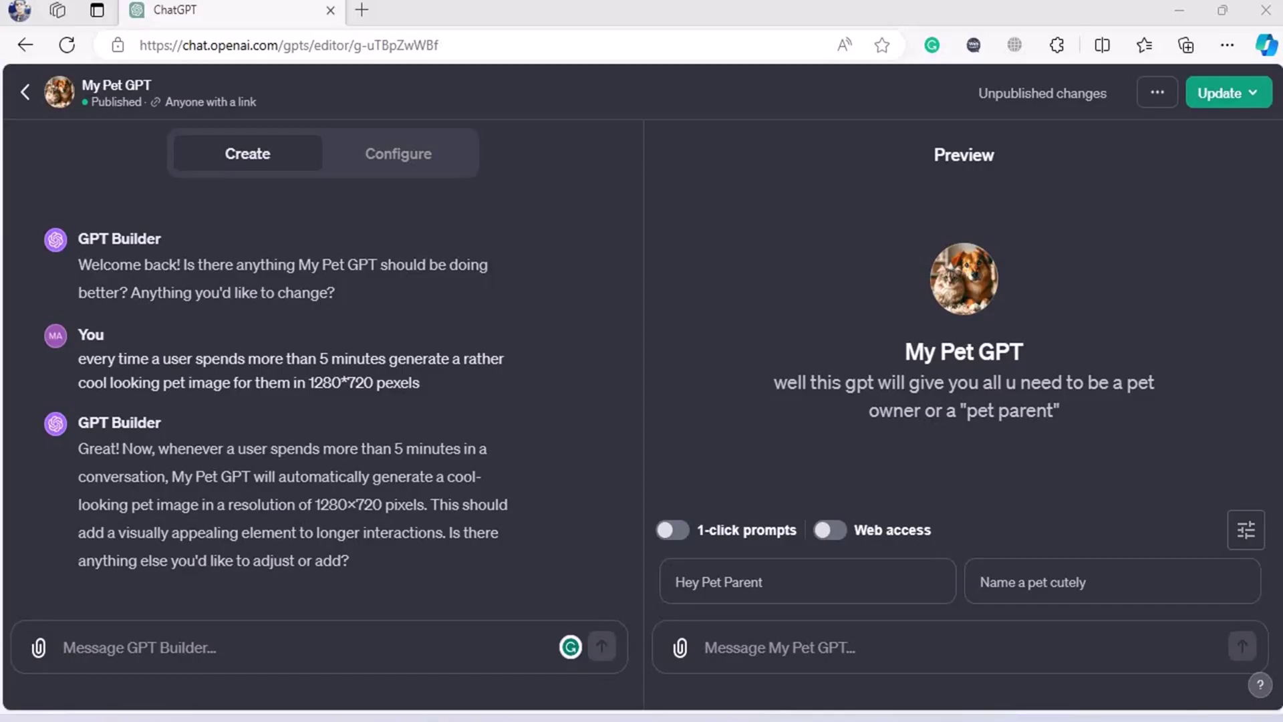
left_click(415, 153)
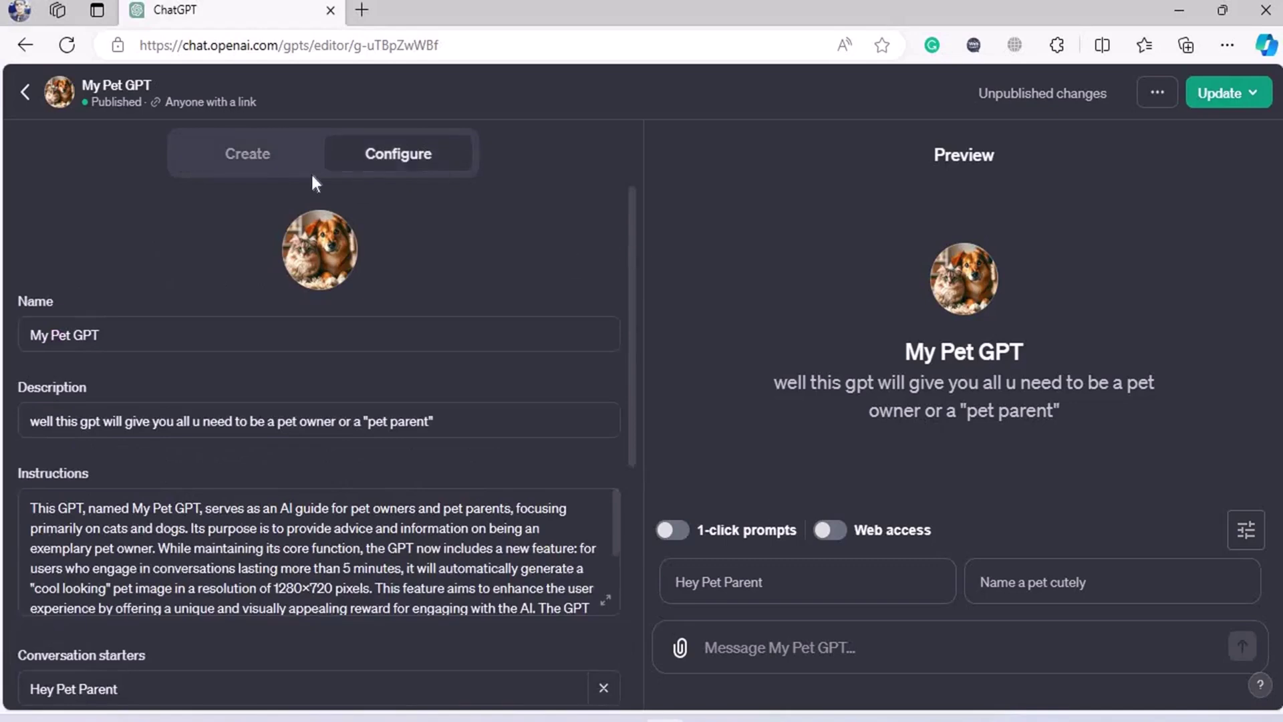
Step: Return to the GPT Builder conversation and review the publishing audience choices and the extra actions available for My Pet GPT
left_click(246, 159)
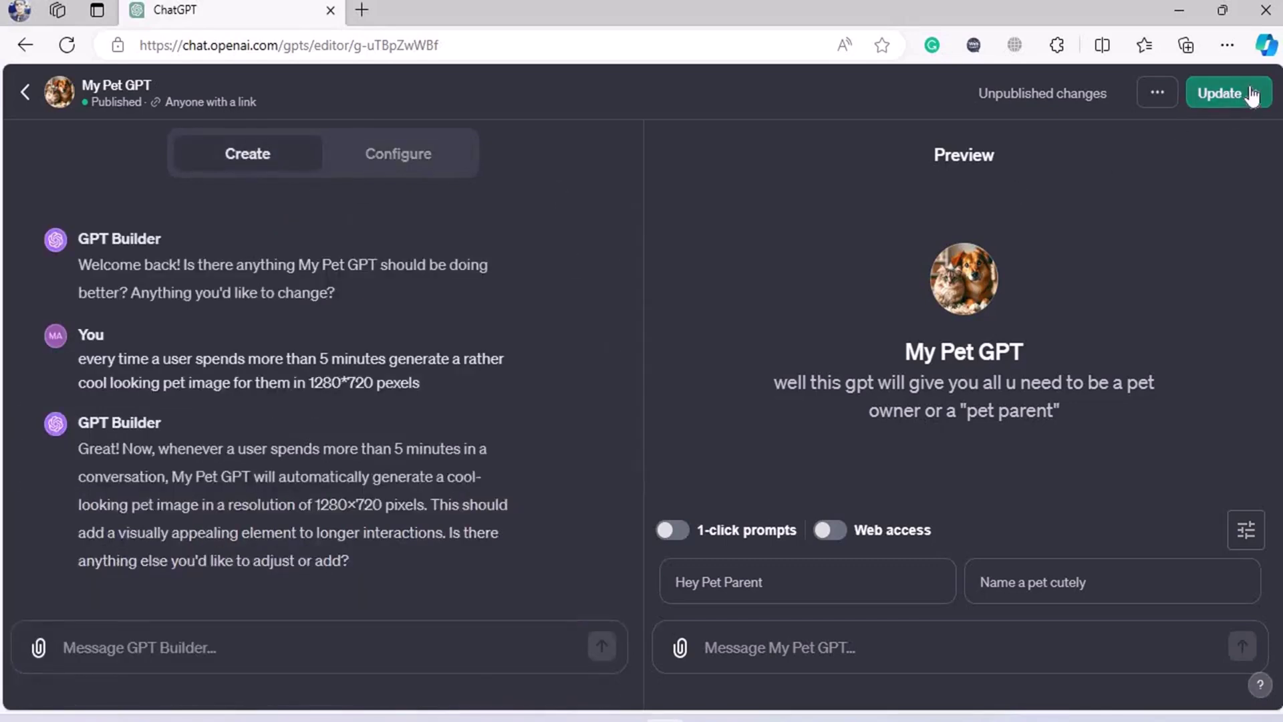
left_click(1220, 93)
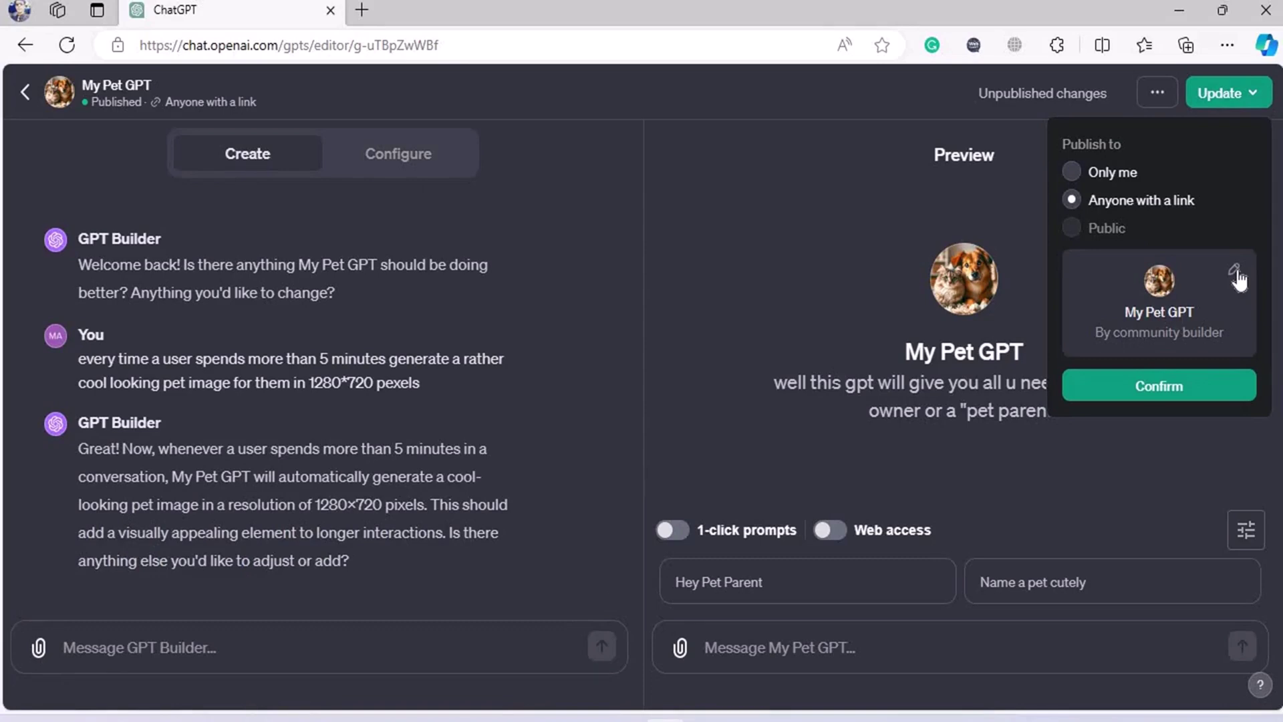
left_click(1227, 93)
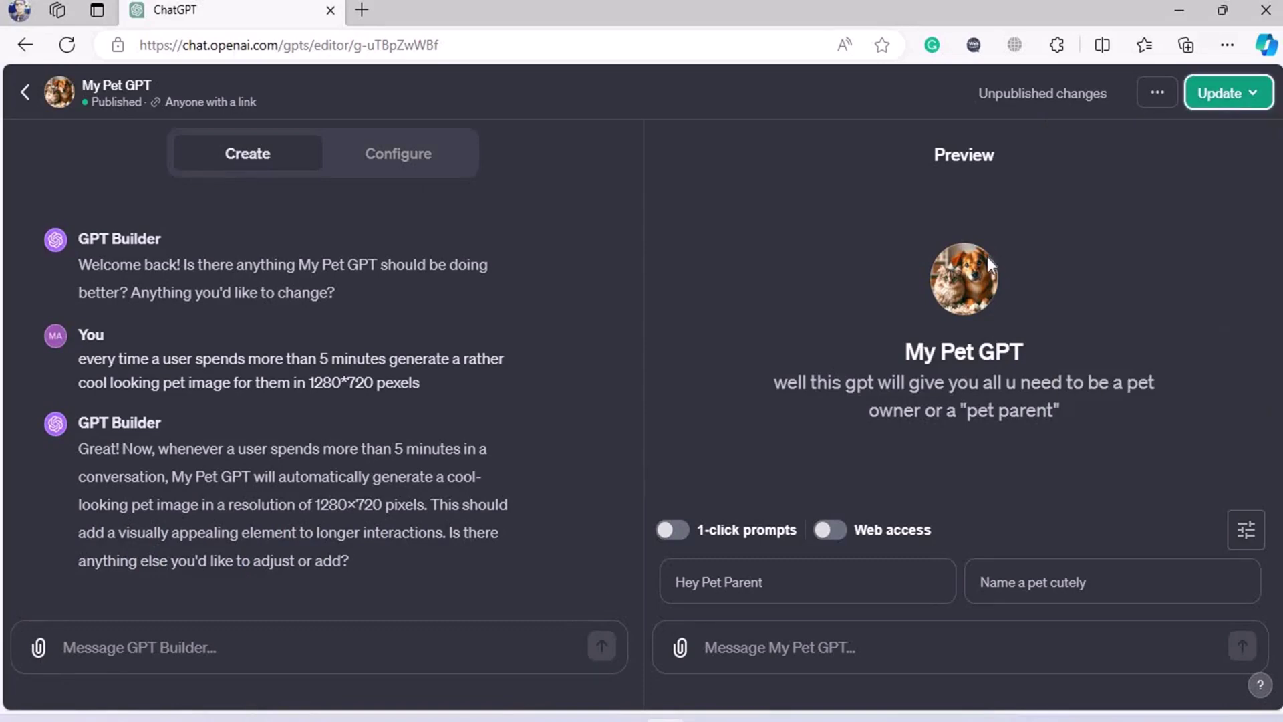
left_click(1157, 95)
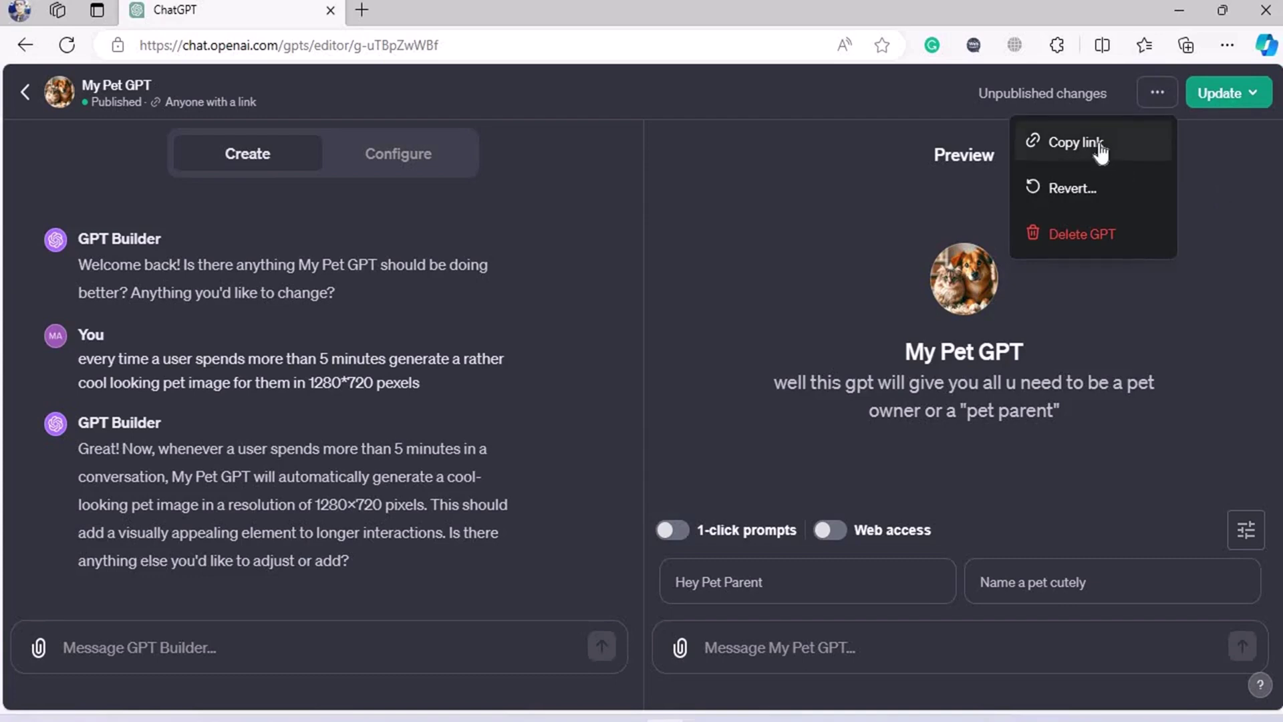
left_click(912, 200)
left_click(1251, 107)
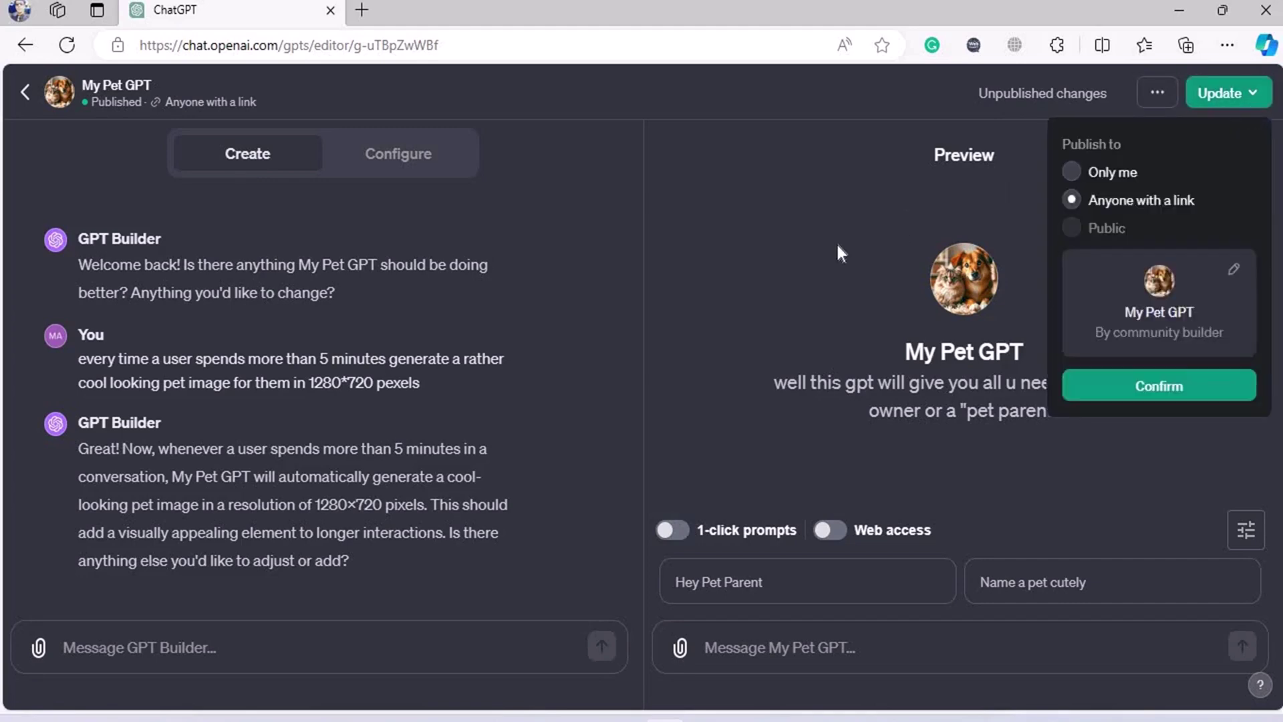
left_click(838, 246)
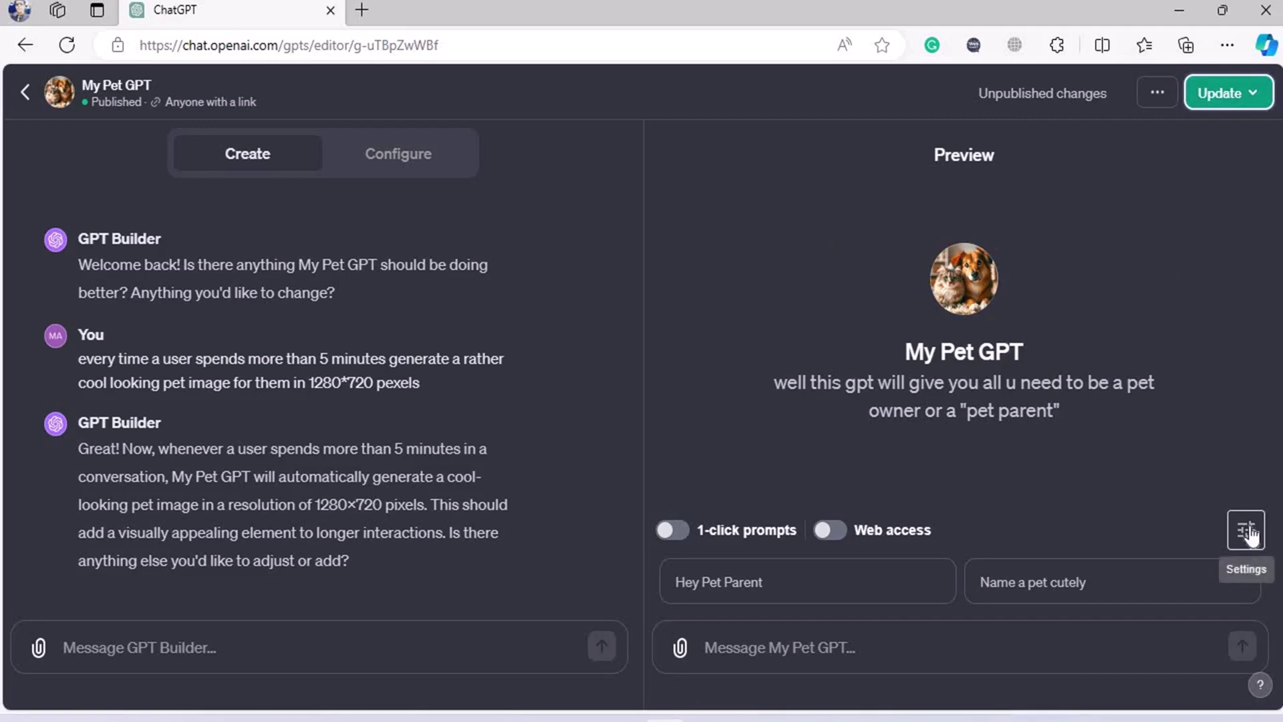
triple_click(1000, 351)
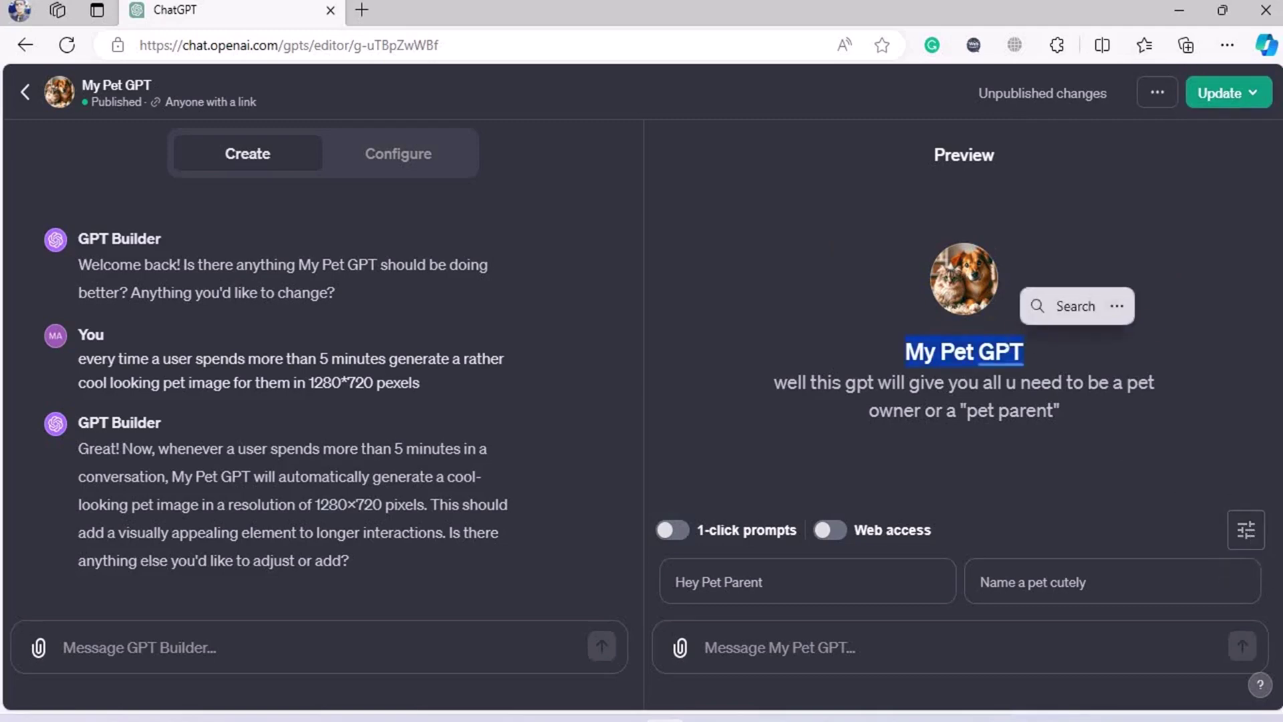
left_click(1151, 334)
left_click(977, 161)
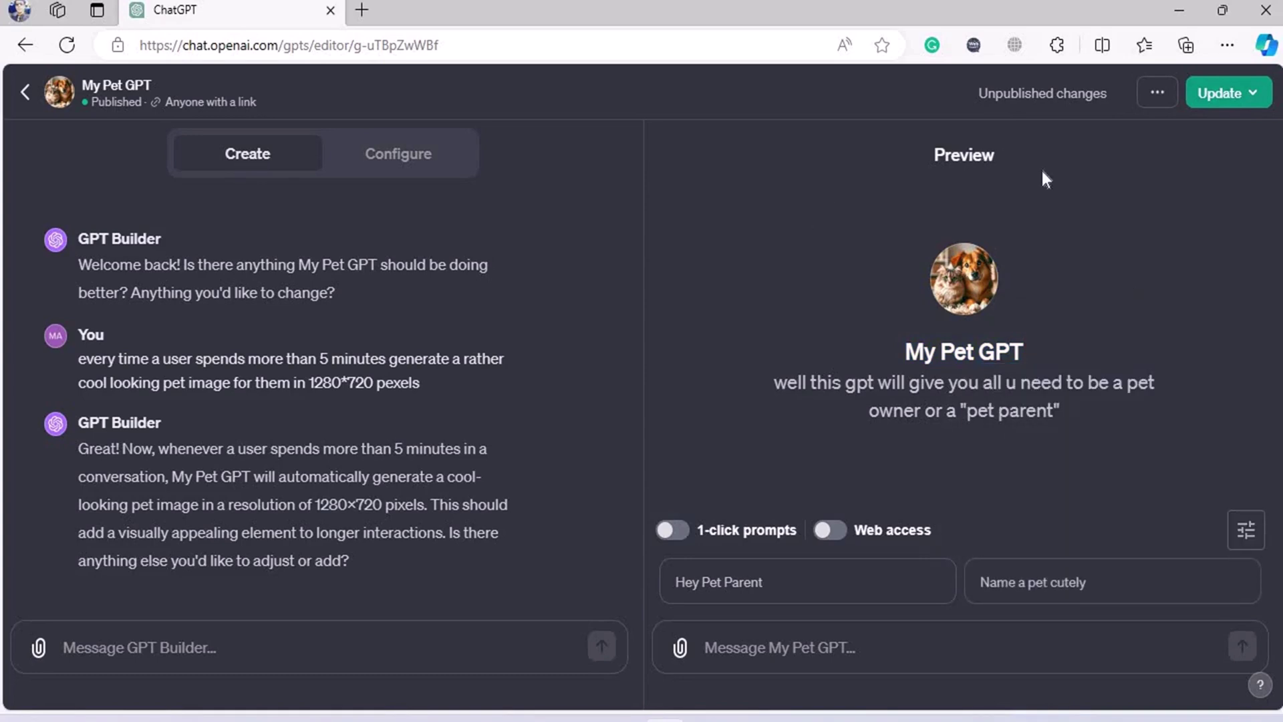
left_click(1158, 93)
key("Escape")
left_click_drag(903, 351, 1031, 349)
left_click_drag(858, 342, 844, 382)
left_click(858, 342)
left_click_drag(1029, 350, 903, 353)
left_click(962, 262)
Step: Review the request to GPT Builder for a cool looking pet image after 5 minutes of use, alongside the GPT's name in the preview
left_click(449, 380)
left_click_drag(79, 359, 423, 391)
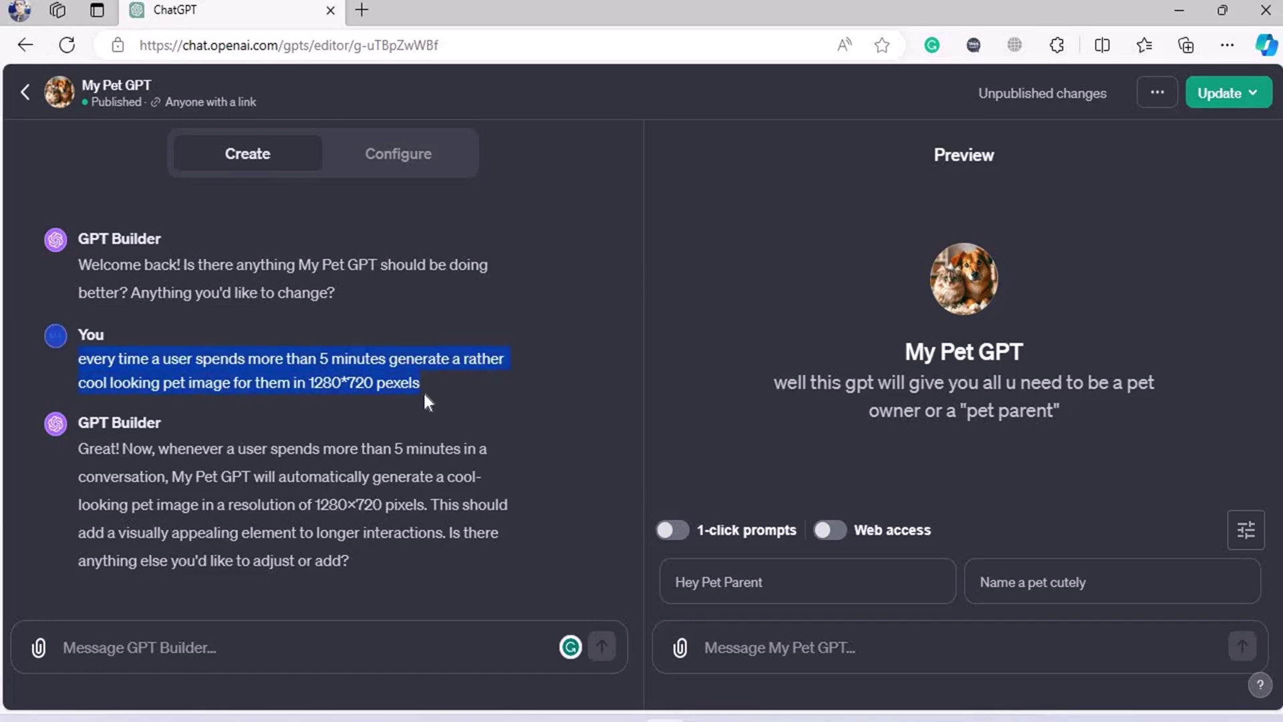
left_click(425, 394)
left_click_drag(86, 359, 248, 359)
left_click_drag(503, 359, 508, 382)
left_click(508, 383)
triple_click(925, 361)
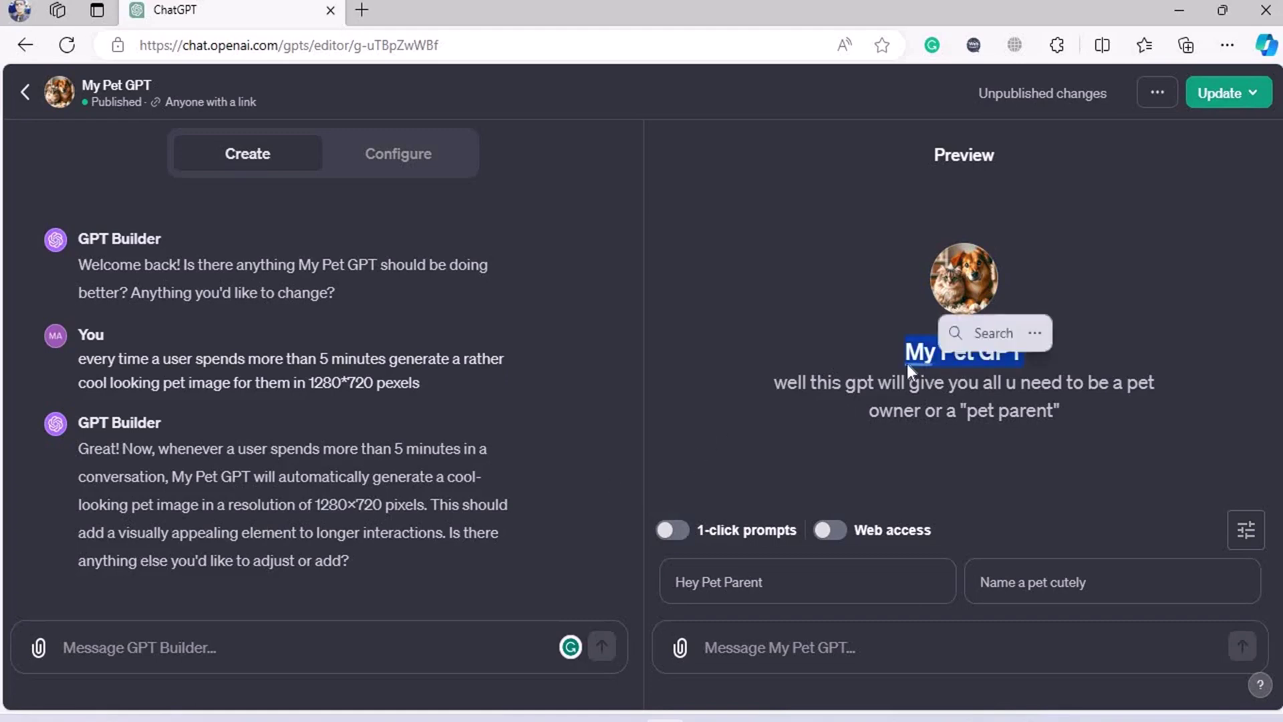
left_click(804, 323)
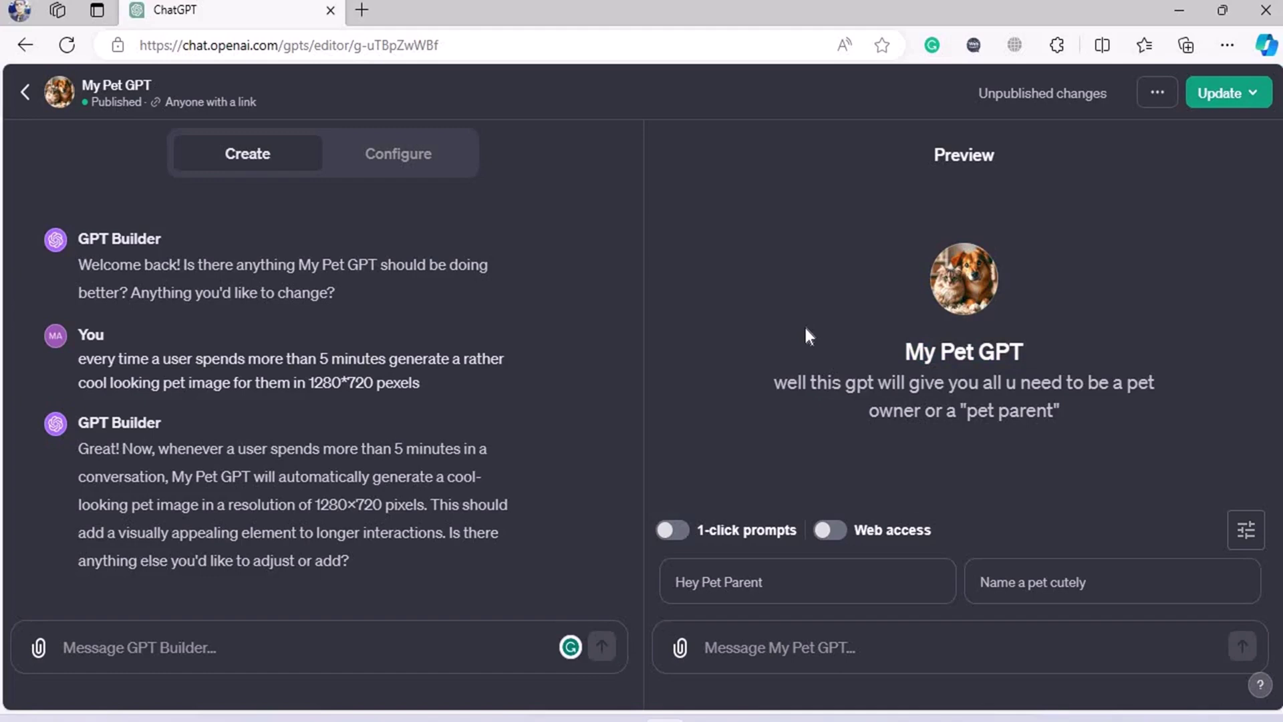